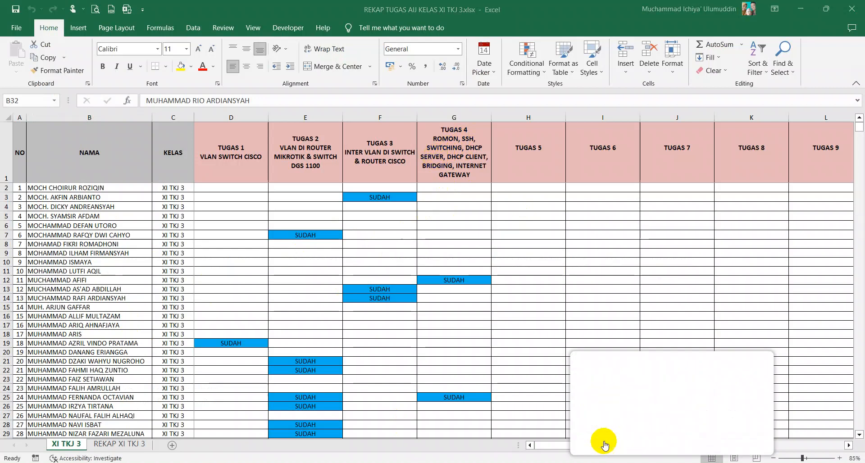
Close the Google Drive storage-full notice covering the Excel assignment recap.
{"action": "left_click", "coordinate": [603, 440]}
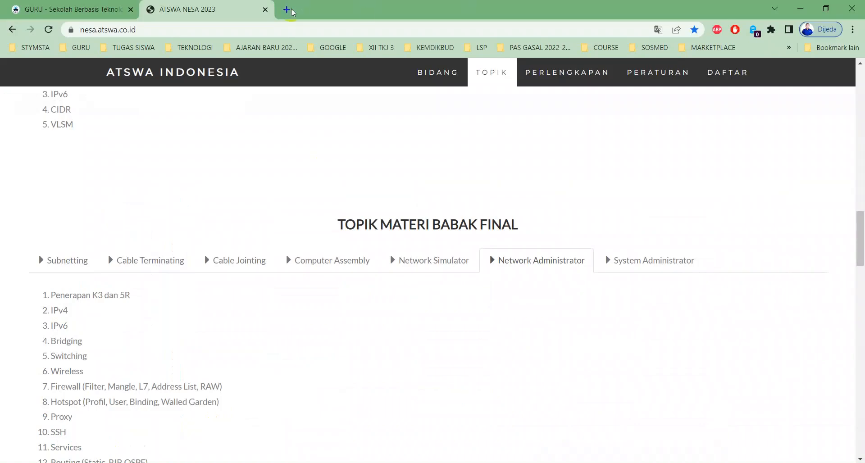
Search Google for RB941 in a new tab, briefly checking network connections before returning.
{"action": "left_click", "coordinate": [291, 10]}
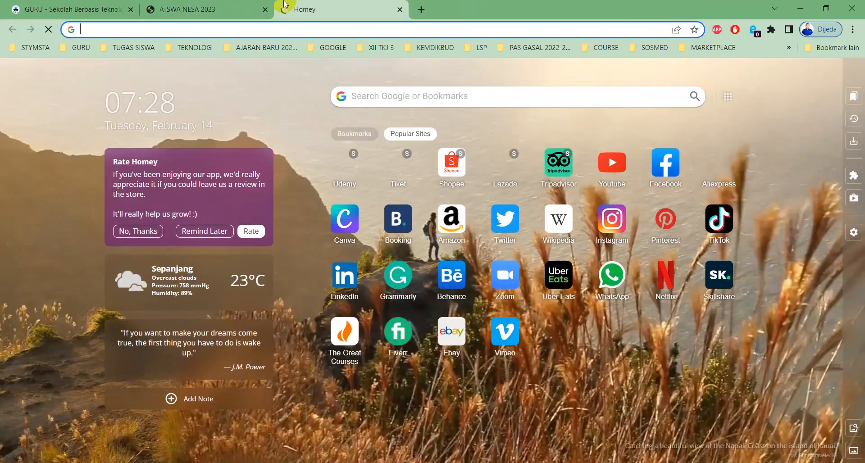
{"action": "type", "text": "r b"}
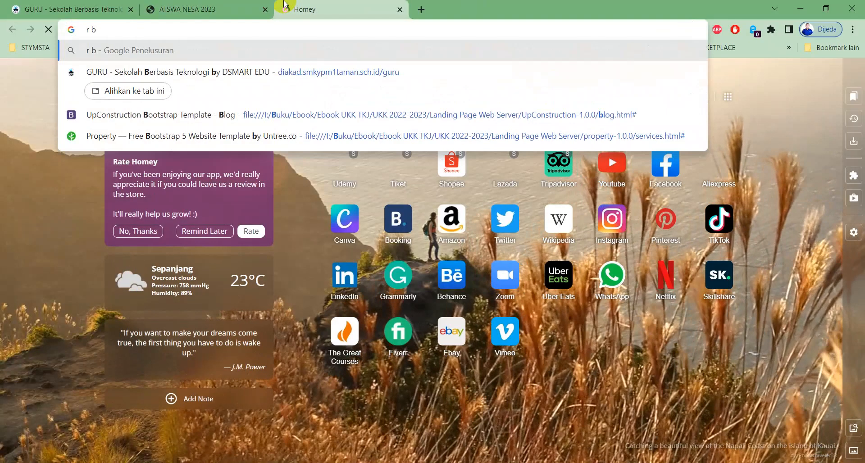
{"action": "key", "text": "BackSpace"}
{"action": "key", "text": "BackSpace"}
{"action": "key", "text": "BackSpace"}
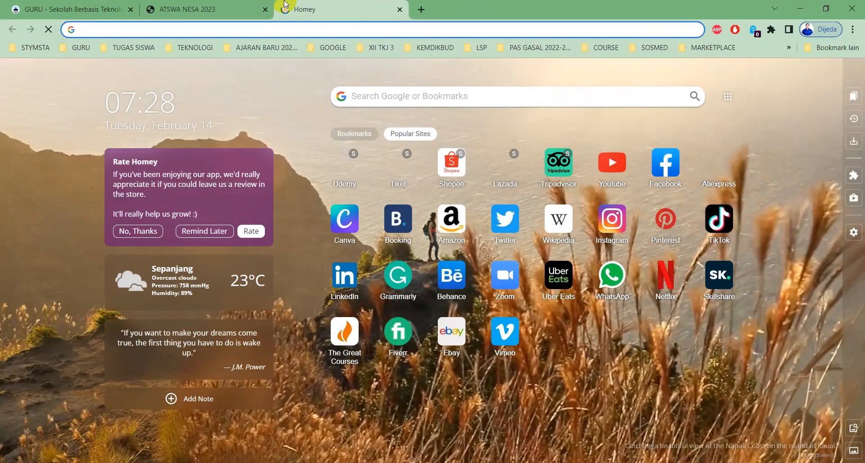
{"action": "type", "text": "RB94"}
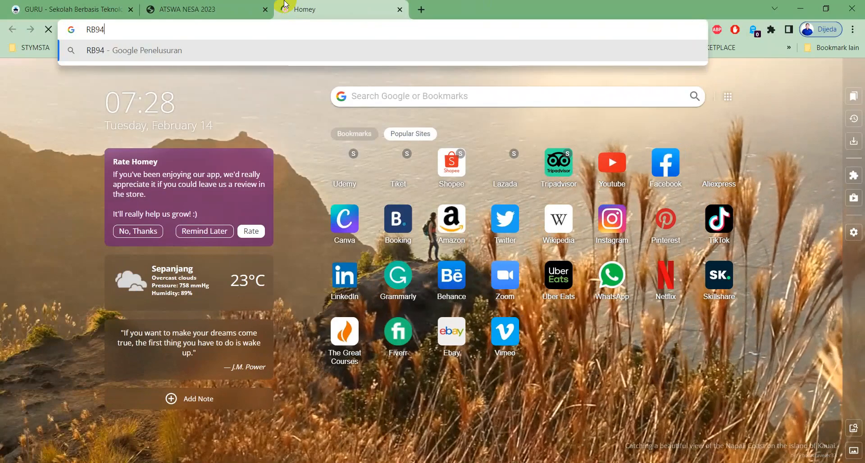
{"action": "type", "text": "1"}
{"action": "key", "text": "Return"}
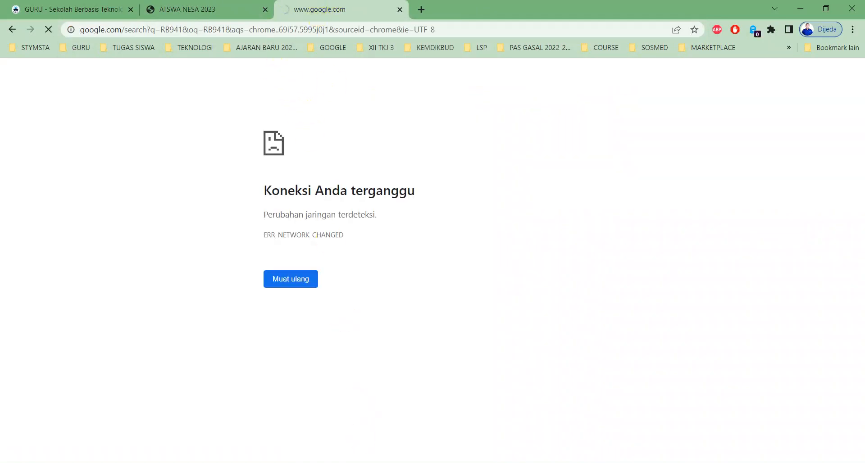
{"action": "left_click", "coordinate": [356, 462]}
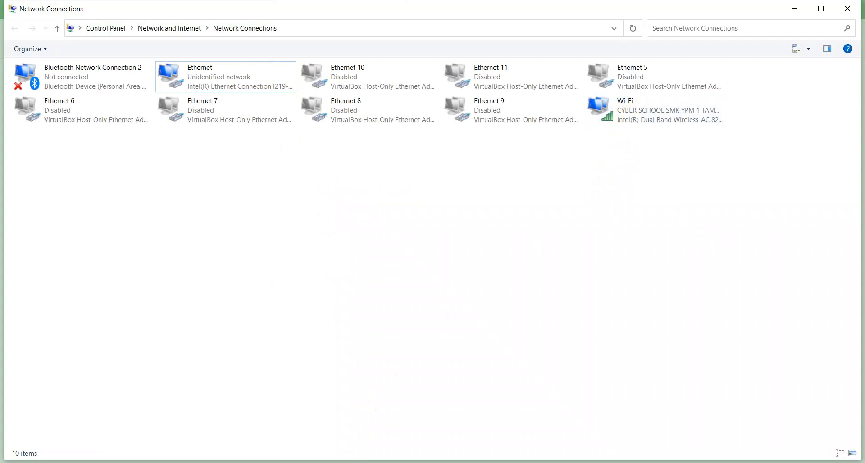
{"action": "left_click", "coordinate": [351, 462]}
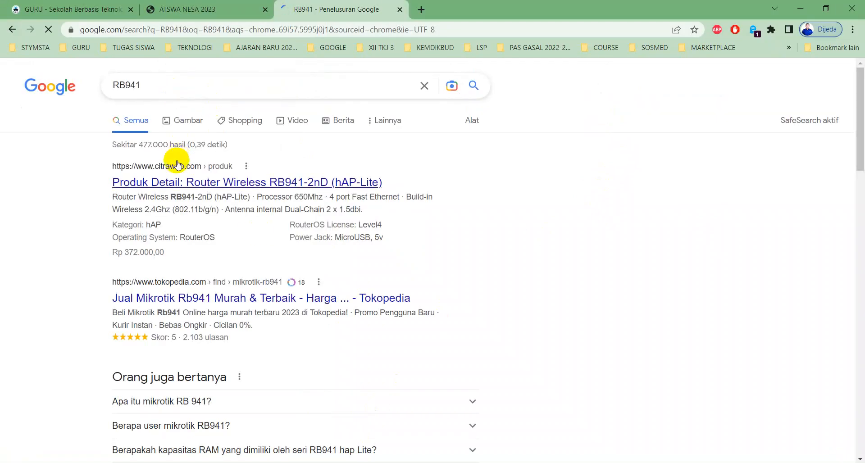
Browse the RB941 image results under Gambar, then minimise Chrome to the desktop.
{"action": "left_click", "coordinate": [176, 111]}
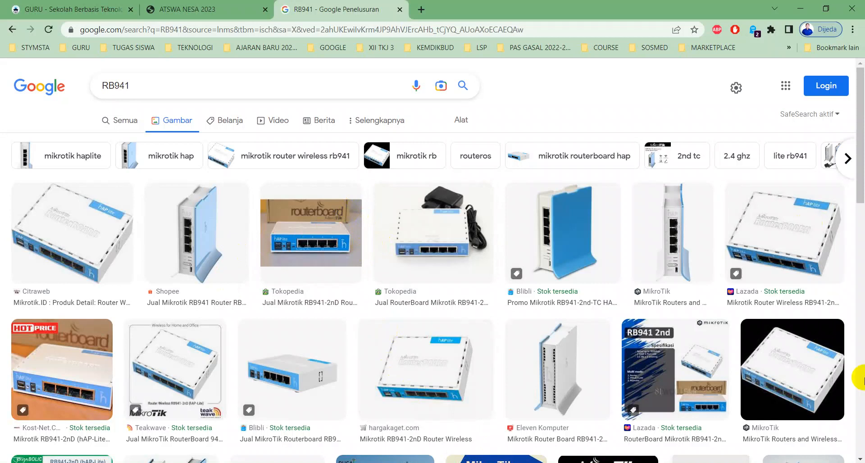
{"action": "left_click", "coordinate": [863, 462]}
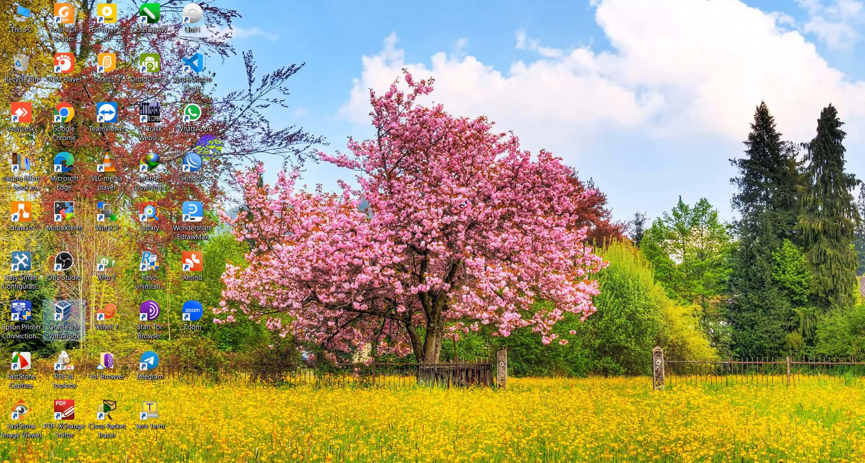
Launch VirtualBox Manager and look through Debian_11.1.0_VB and MIKROTIK 1 before selecting ROS 7.7 - IKHYAK.
{"action": "double_click", "coordinate": [76, 311]}
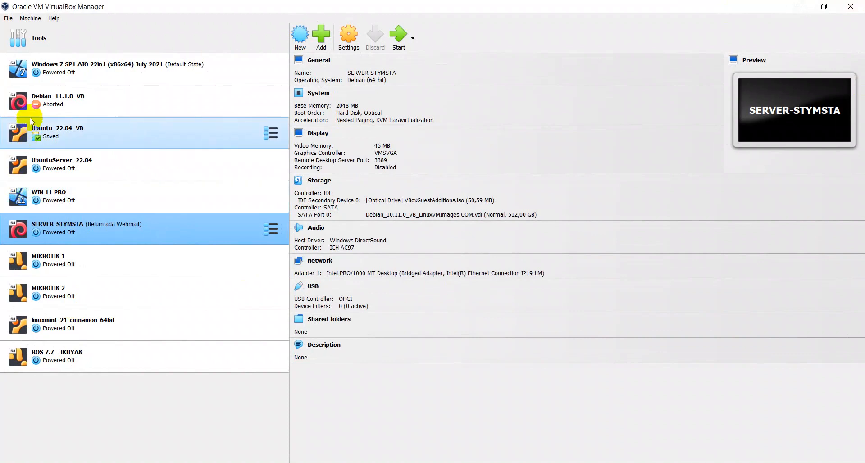
{"action": "left_click", "coordinate": [23, 100]}
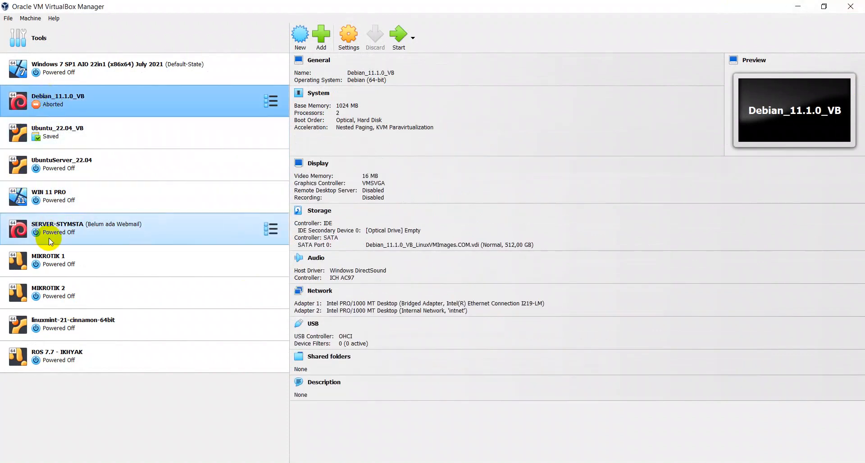
{"action": "left_click", "coordinate": [50, 256]}
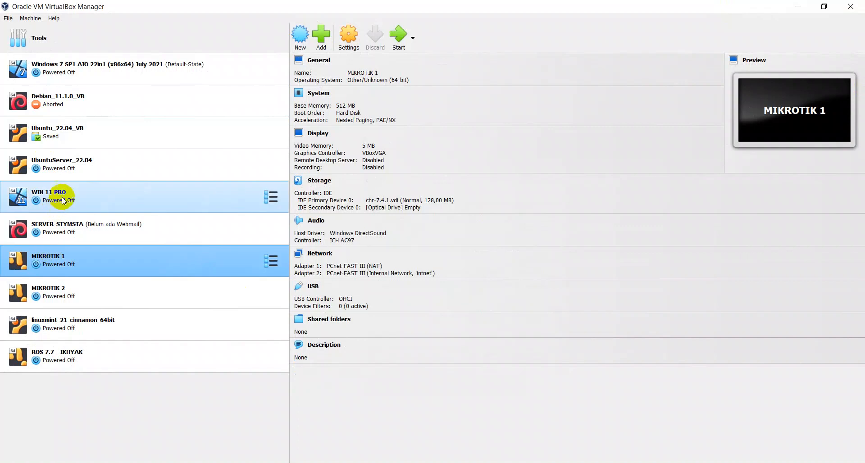
{"action": "left_click", "coordinate": [106, 372]}
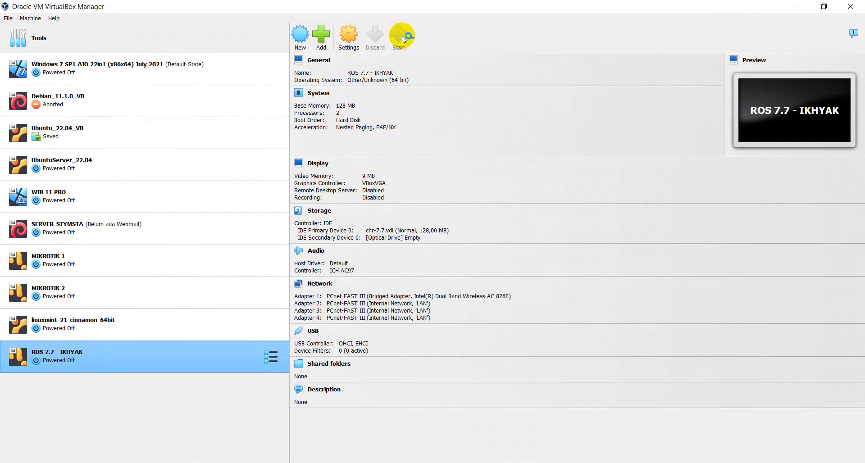
Power on ROS 7.7 - IKHYAK and wait for the MikroTik 7.7 login prompt.
{"action": "left_click", "coordinate": [396, 23]}
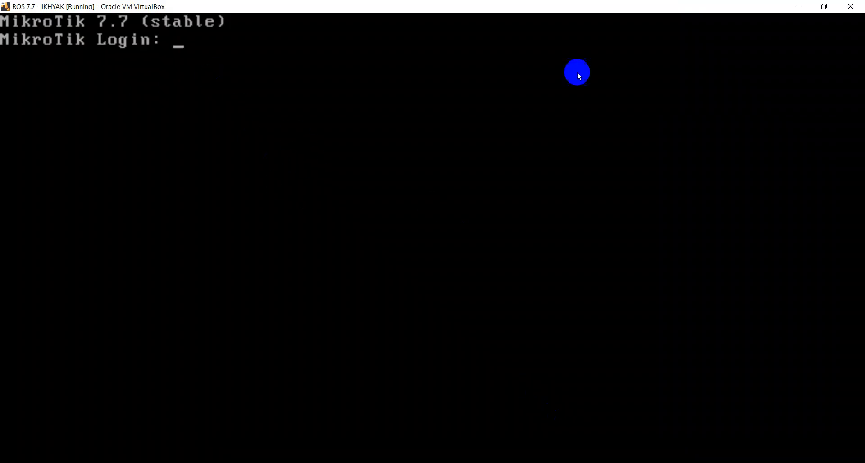
Launch WinBox from the desktop and bring the router console back into view.
{"action": "left_click", "coordinate": [797, 6]}
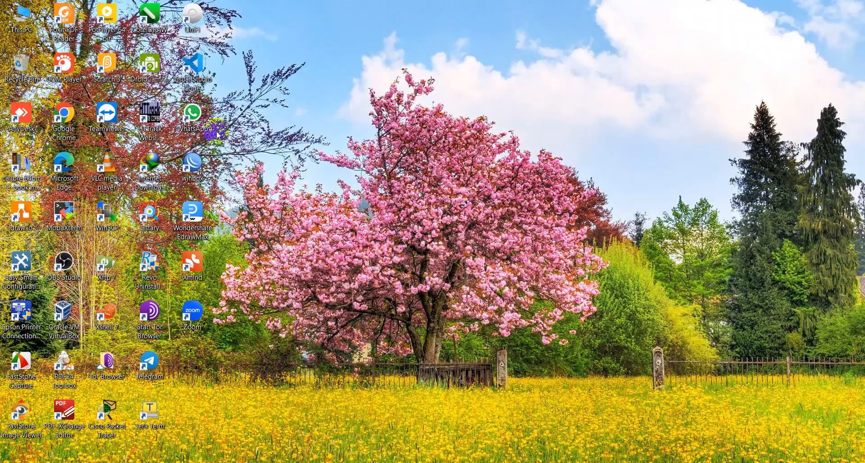
{"action": "double_click", "coordinate": [184, 181]}
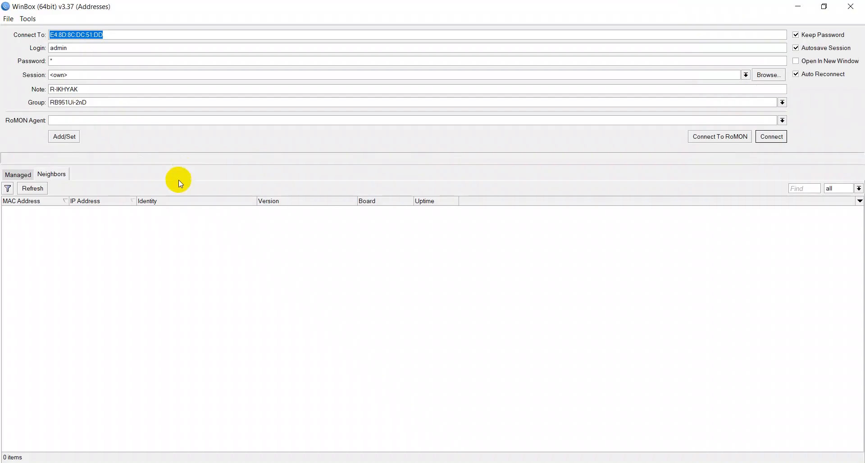
{"action": "left_click", "coordinate": [481, 462]}
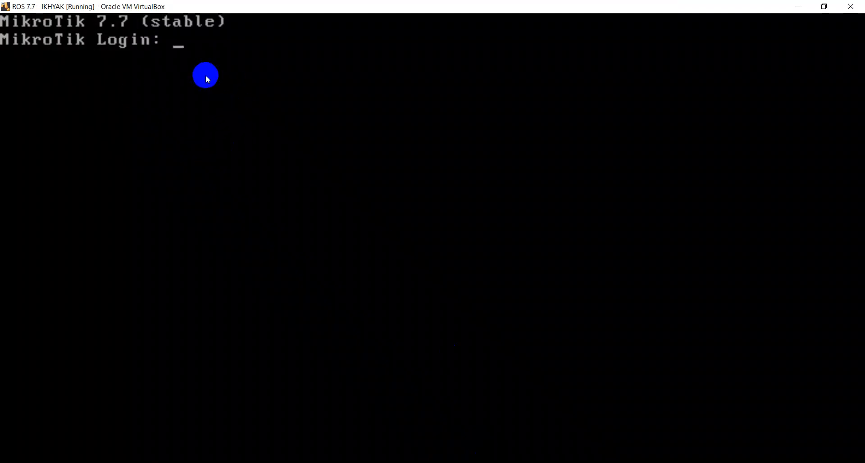
Log in to the RouterOS console with the admin account, then minimise it.
{"action": "type", "text": "admin"}
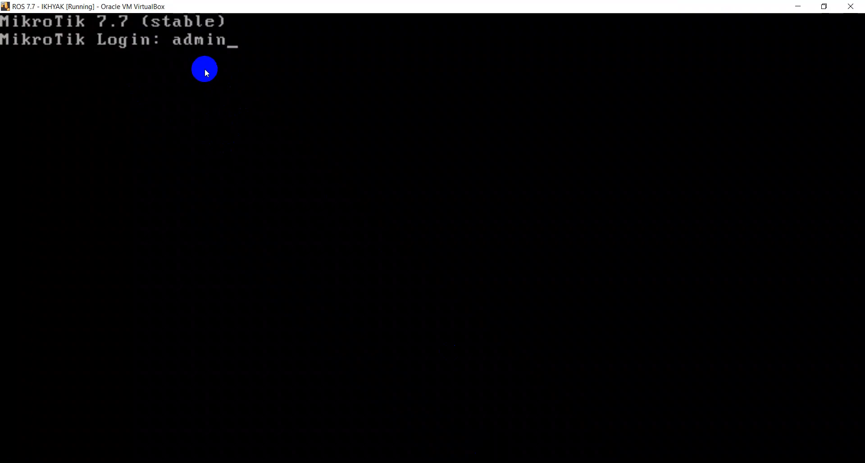
{"action": "key", "text": "Return"}
{"action": "key", "text": "Return"}
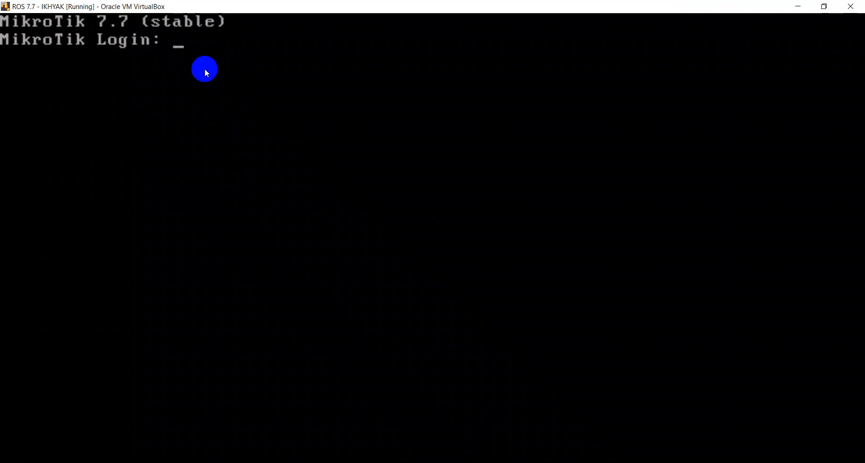
{"action": "type", "text": "admin"}
{"action": "key", "text": "Return"}
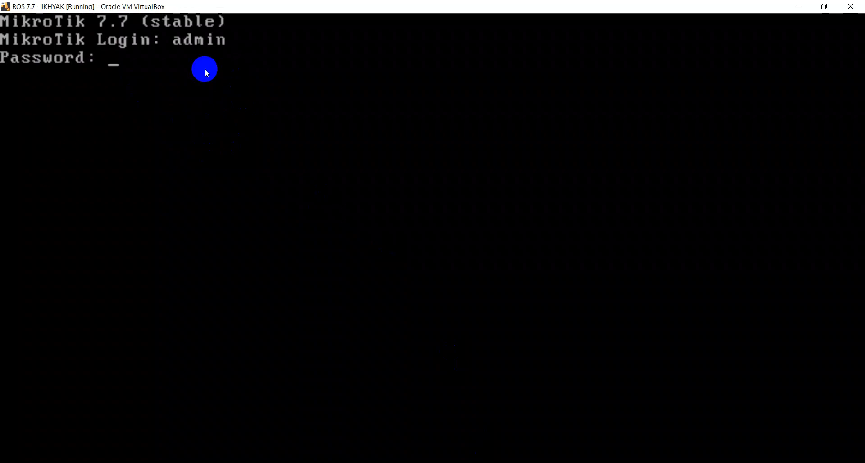
{"action": "key", "text": "Return"}
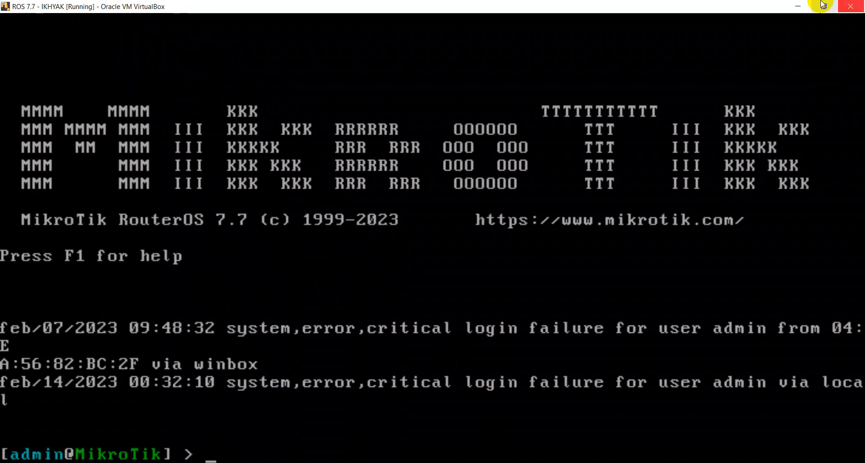
{"action": "left_click", "coordinate": [797, 5]}
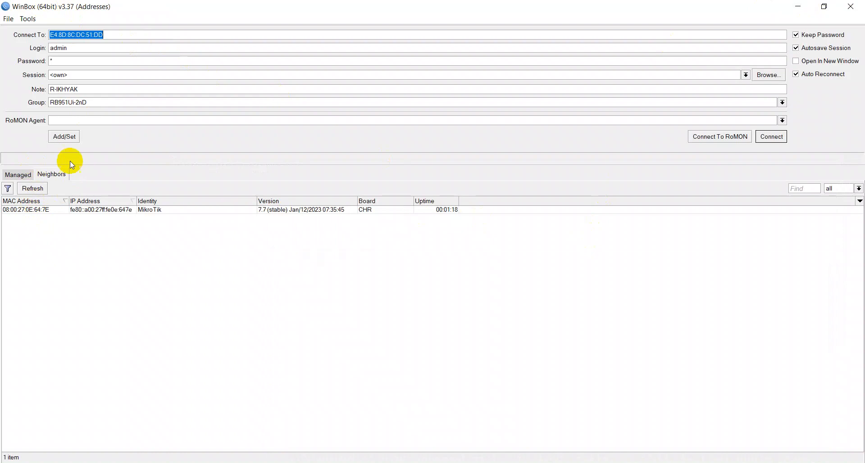
Connect WinBox to the MikroTik router at 08:00:27:0E:64:7E, then switch to VirtualBox Manager.
{"action": "left_click", "coordinate": [38, 211]}
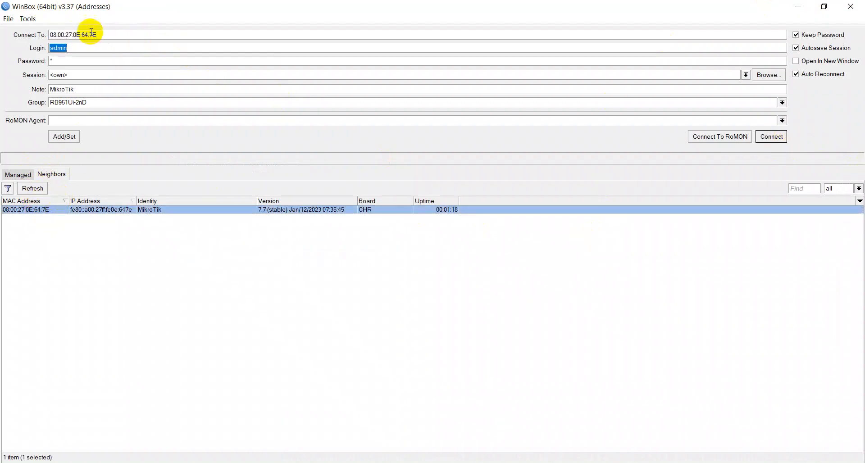
{"action": "left_click", "coordinate": [69, 48]}
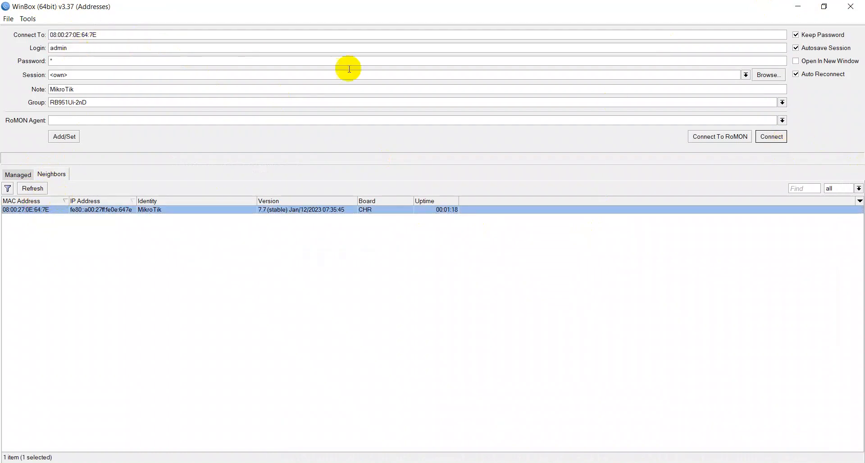
{"action": "left_click", "coordinate": [770, 137]}
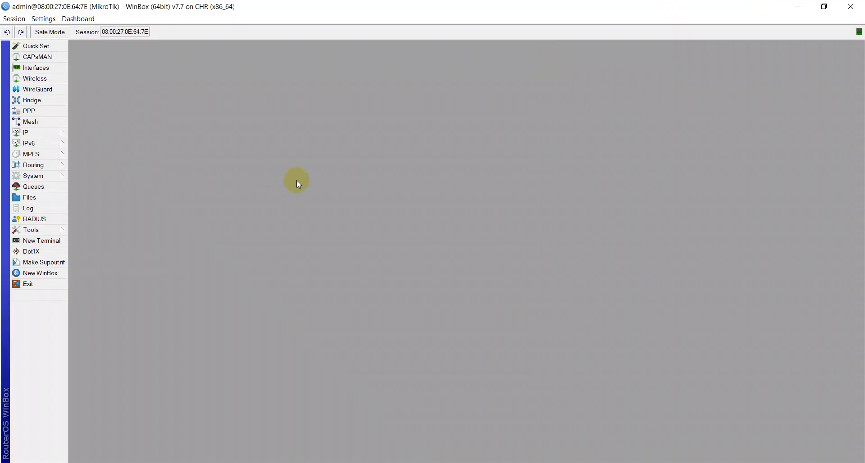
{"action": "left_click", "coordinate": [471, 462]}
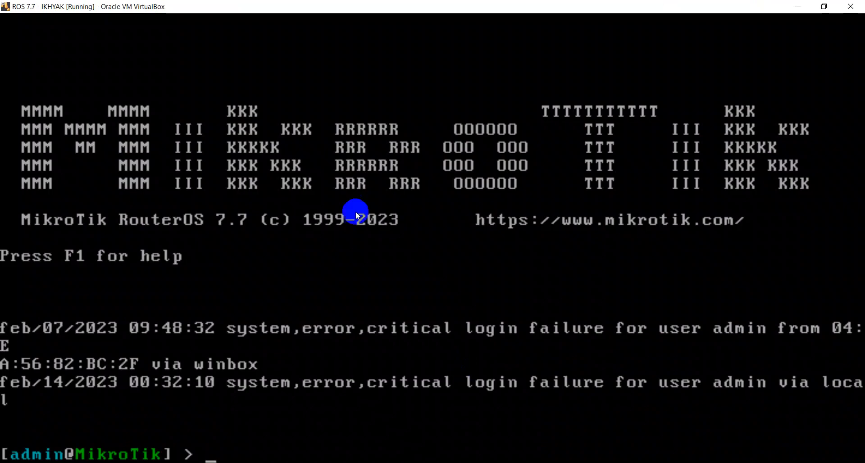
{"action": "key", "text": "alt+Tab"}
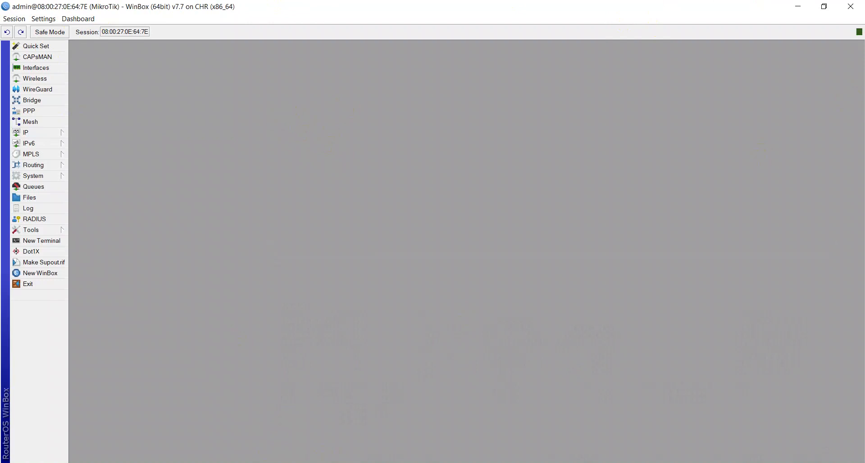
{"action": "left_click", "coordinate": [464, 462]}
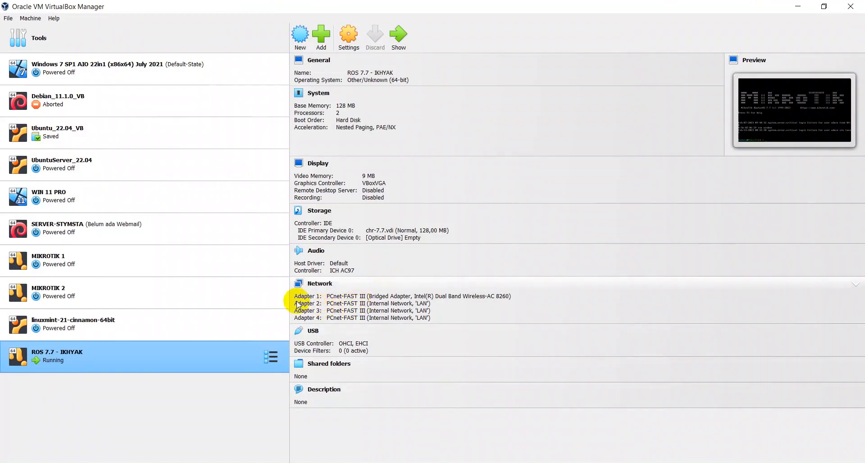
Enable ether4 so ether1–ether4 all run, then close the Interface List.
{"action": "left_click", "coordinate": [473, 462]}
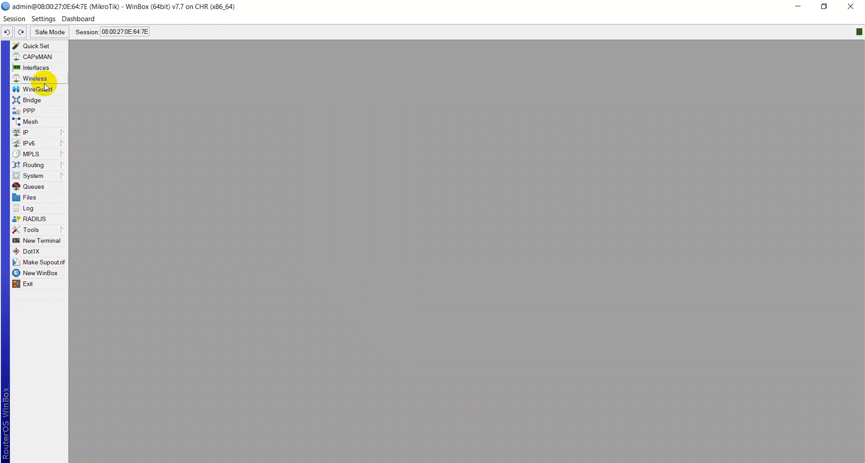
{"action": "left_click", "coordinate": [36, 68]}
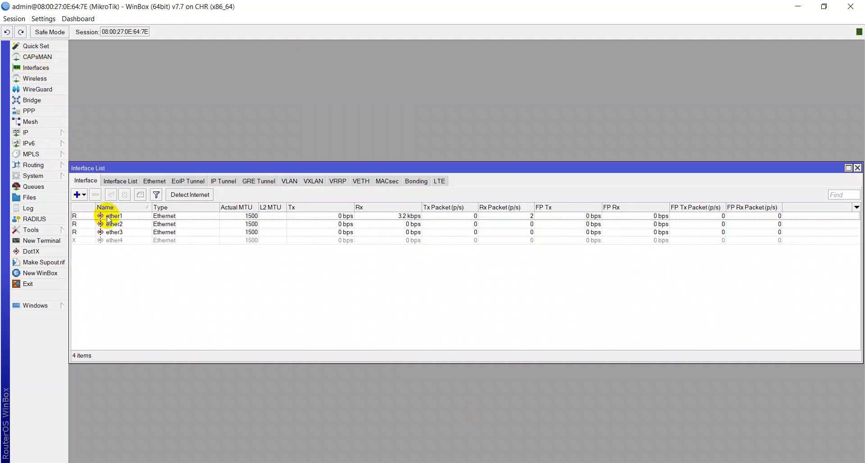
{"action": "left_click", "coordinate": [115, 241]}
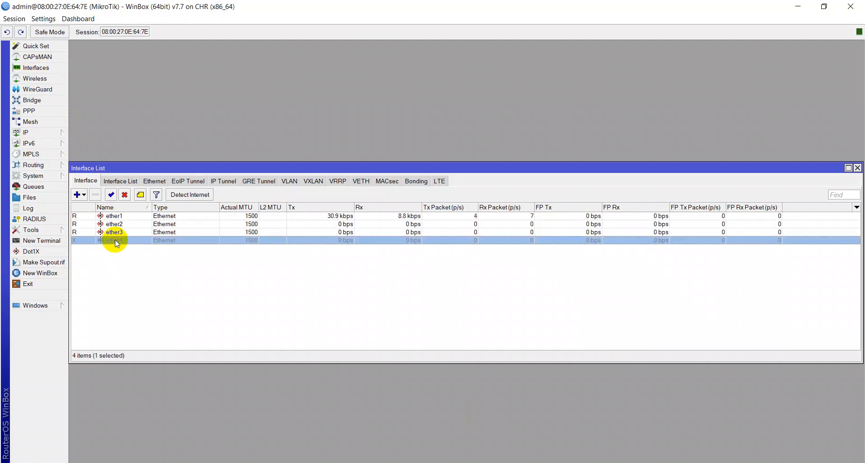
{"action": "left_click", "coordinate": [110, 195]}
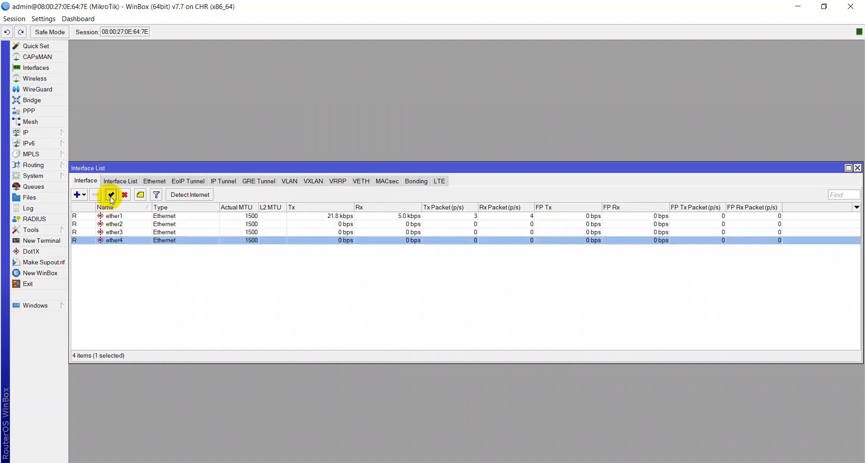
{"action": "right_click", "coordinate": [118, 240]}
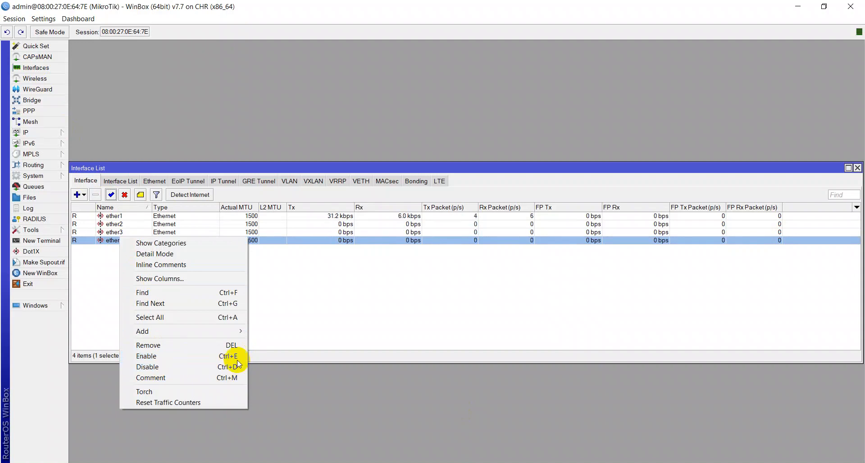
{"action": "left_click", "coordinate": [367, 299]}
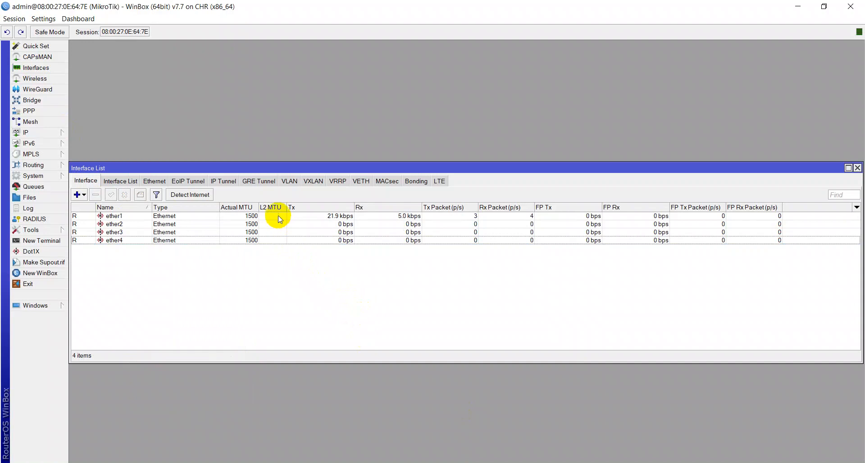
{"action": "key", "text": "Escape"}
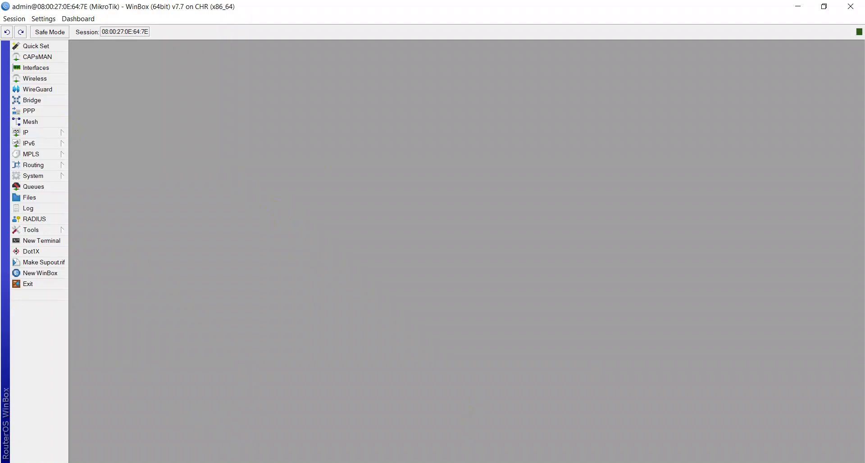
Switch WIN 11 PRO's Adapter 1 from Bridged to Internal Network and save.
{"action": "key", "text": "alt+Tab"}
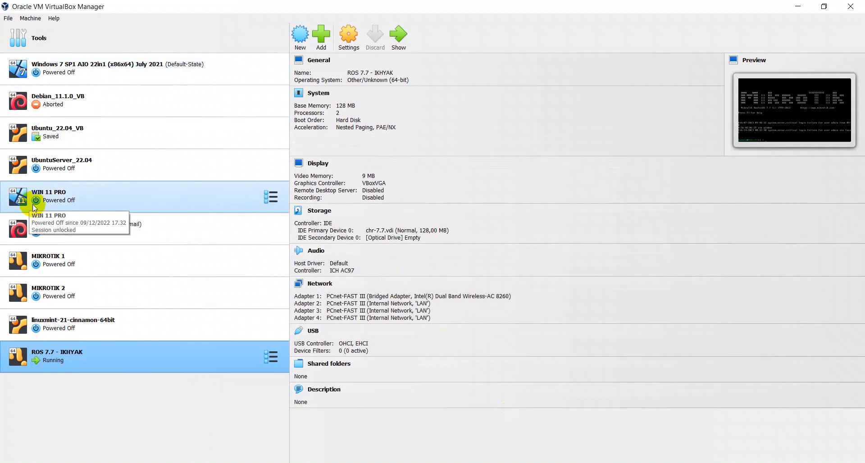
{"action": "left_click", "coordinate": [81, 73]}
{"action": "left_click", "coordinate": [54, 203]}
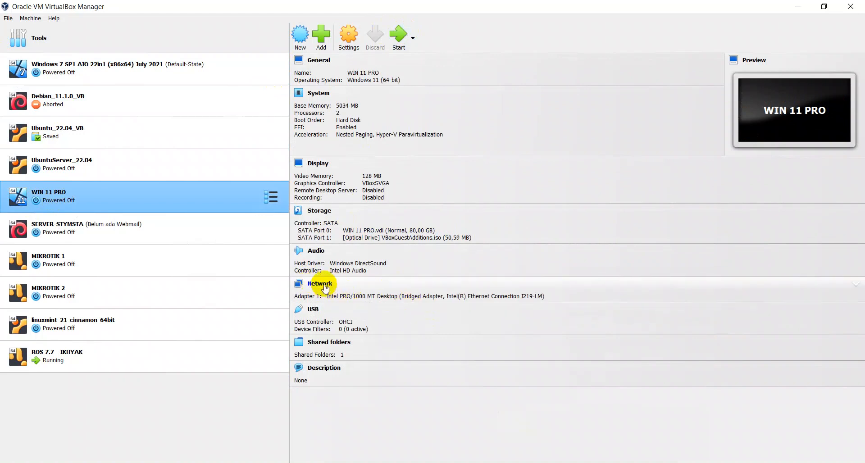
{"action": "left_click", "coordinate": [82, 354]}
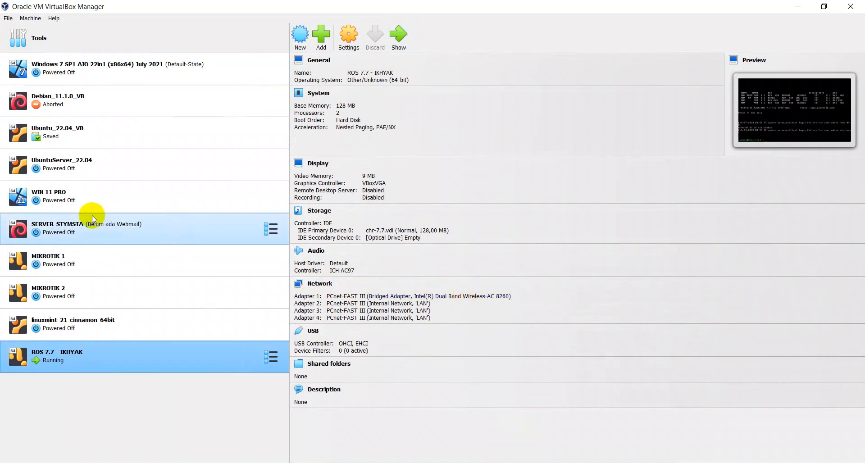
{"action": "left_click", "coordinate": [82, 189]}
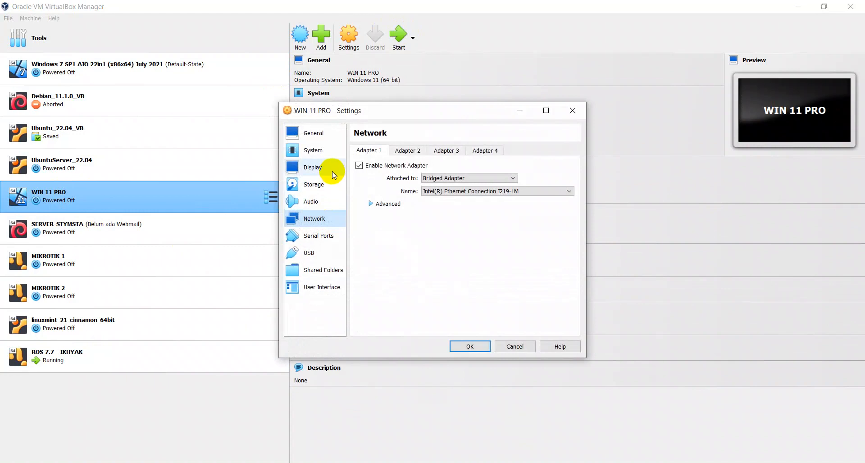
{"action": "left_click", "coordinate": [448, 178]}
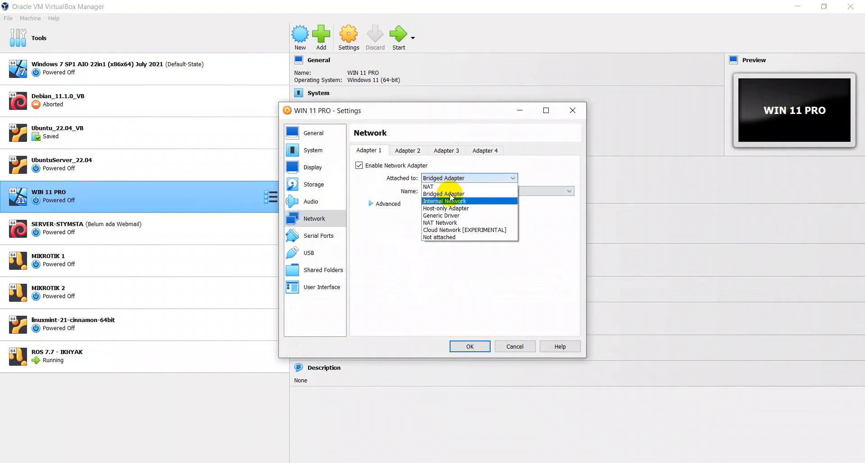
{"action": "left_click", "coordinate": [447, 201]}
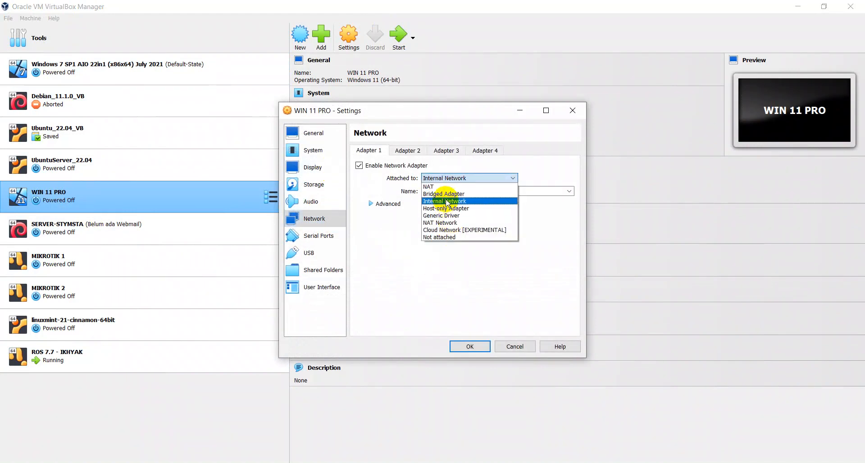
{"action": "left_click", "coordinate": [382, 203]}
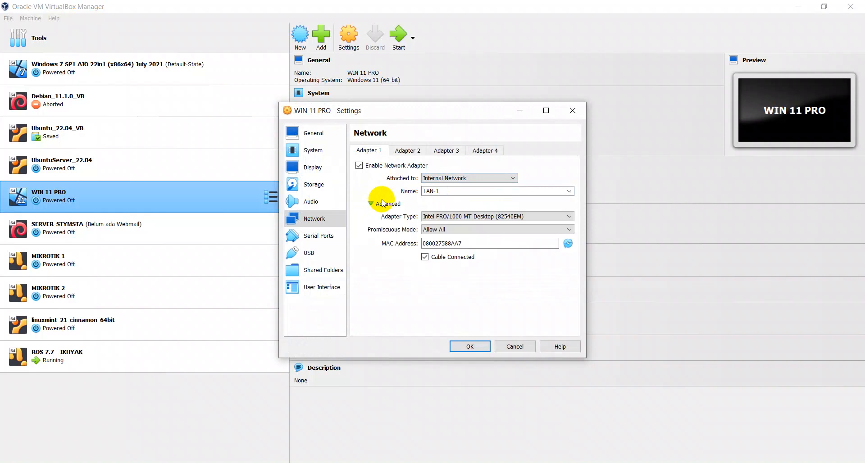
{"action": "left_click", "coordinate": [469, 346]}
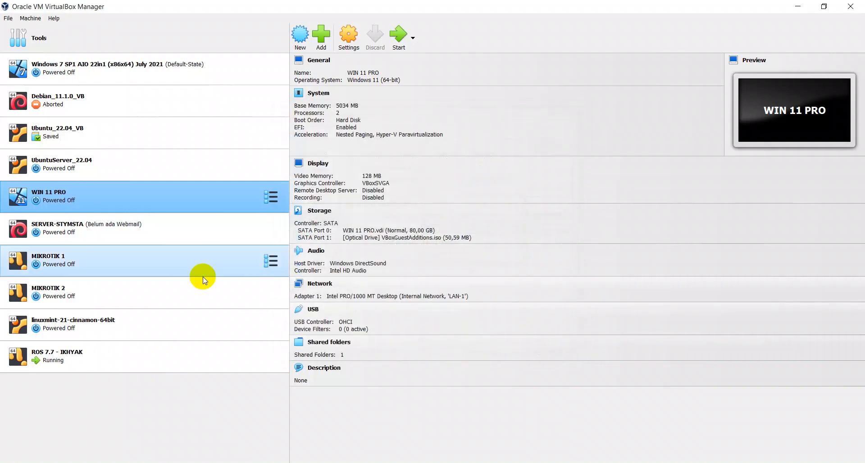
After checking ROS 7.7 - IKHYAK, change WIN 11 PRO's internal network name to LAN and save.
{"action": "left_click", "coordinate": [73, 353]}
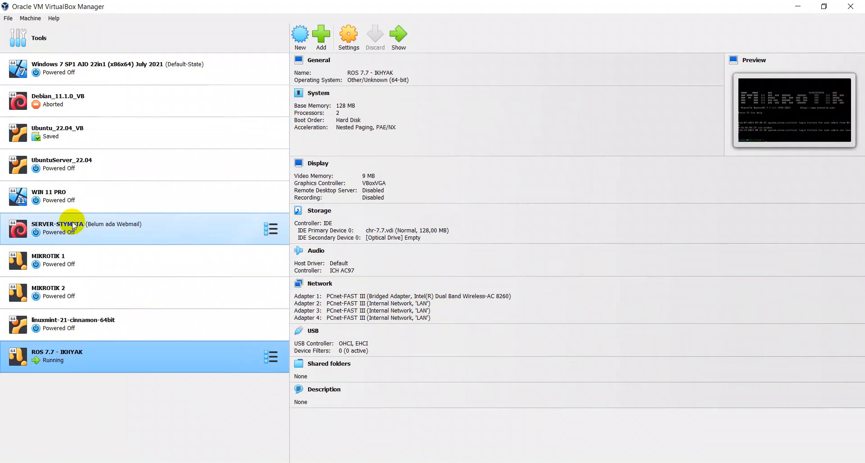
{"action": "left_click", "coordinate": [74, 198]}
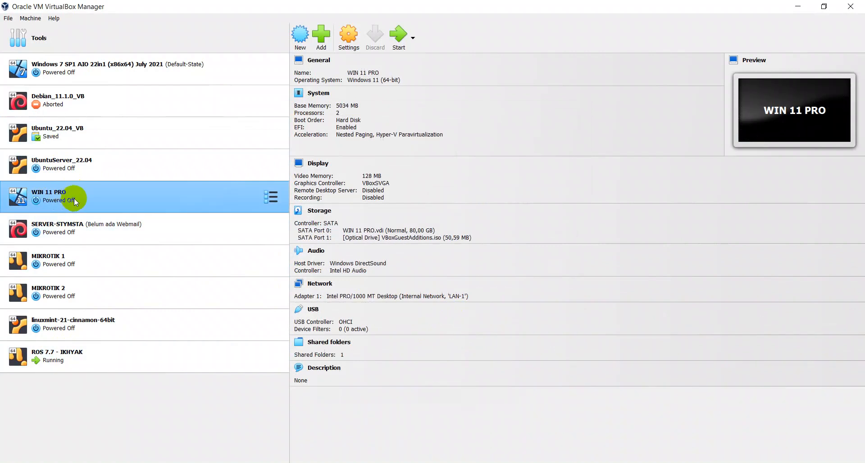
{"action": "left_click", "coordinate": [480, 291]}
{"action": "left_click", "coordinate": [495, 192]}
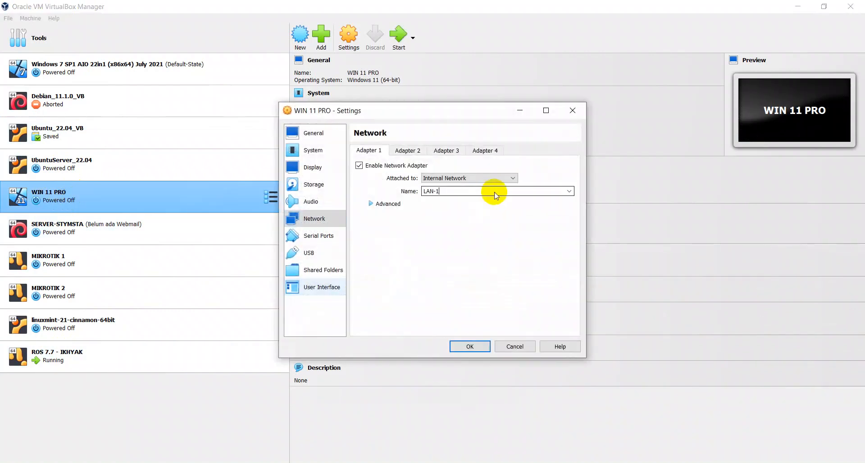
{"action": "left_click", "coordinate": [569, 191]}
{"action": "left_click", "coordinate": [520, 201]}
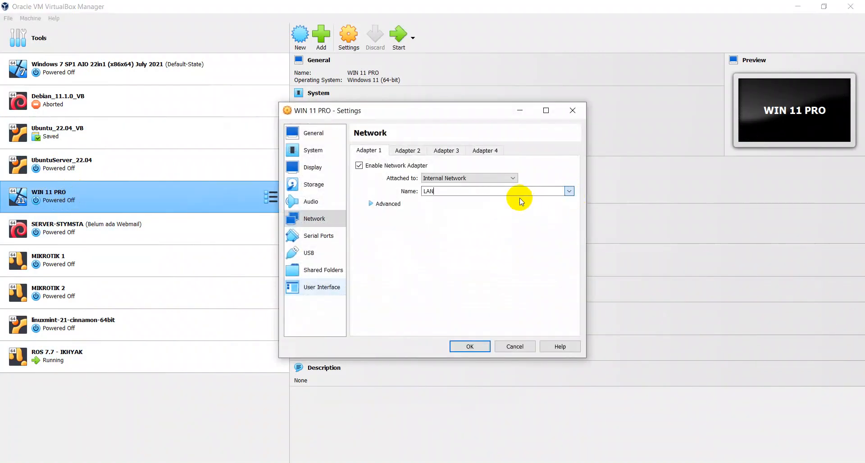
{"action": "left_click", "coordinate": [376, 205]}
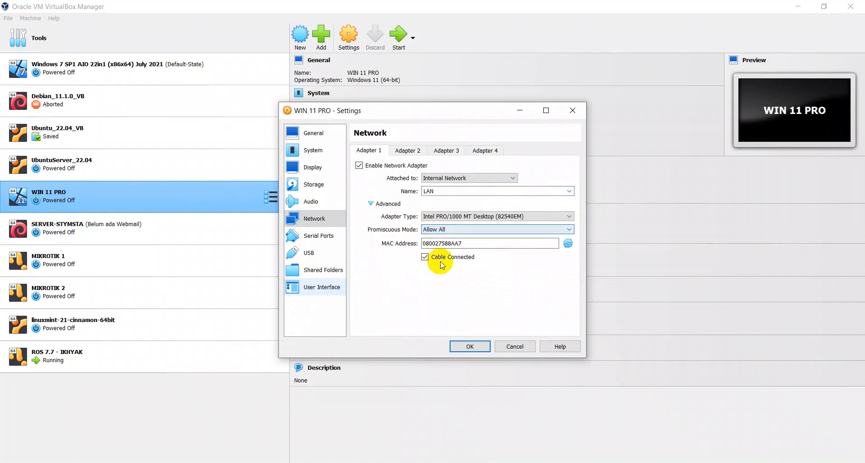
{"action": "left_click", "coordinate": [464, 345]}
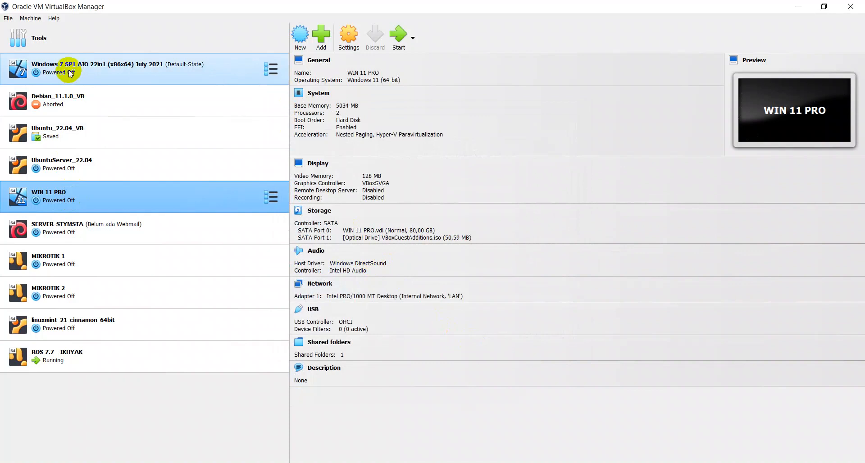
Disable Adapter 2 in Debian_11.1.0_VB's network settings.
{"action": "left_click", "coordinate": [75, 101]}
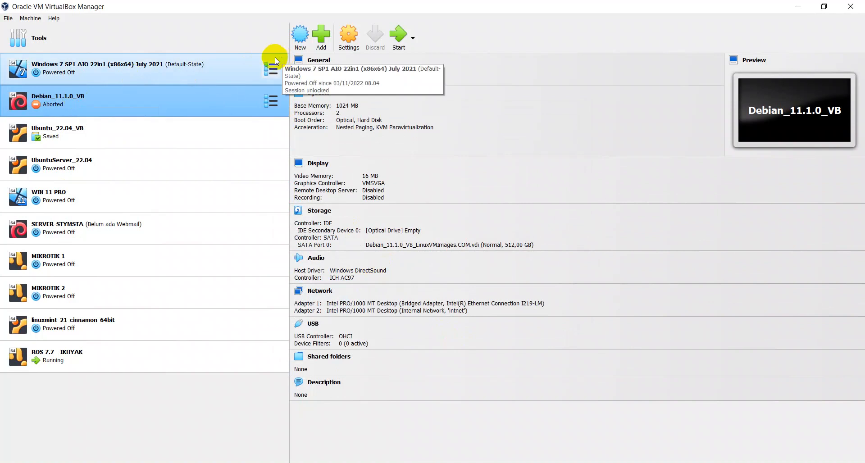
{"action": "left_click", "coordinate": [320, 291]}
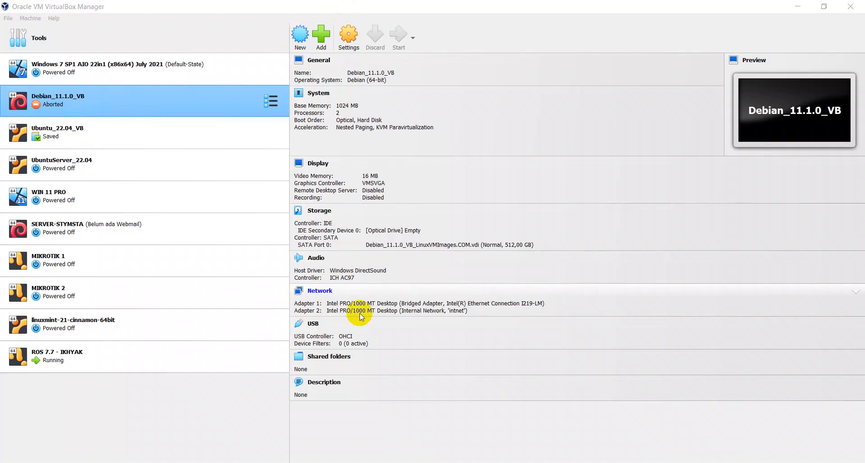
{"action": "left_click", "coordinate": [411, 153]}
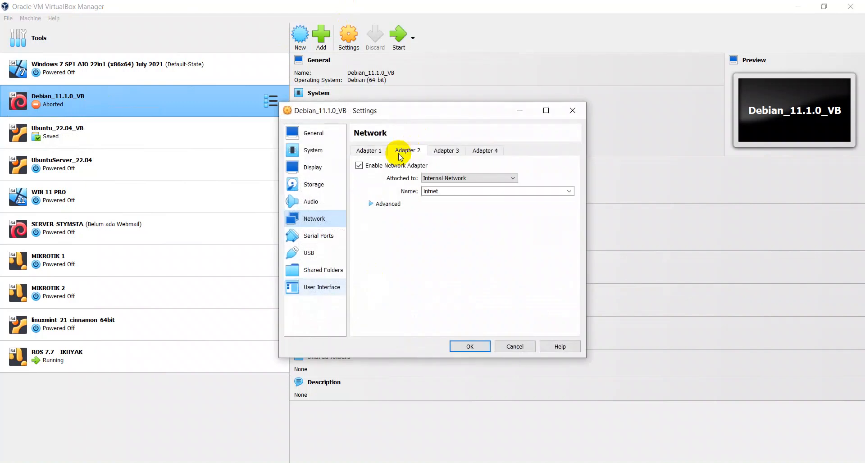
{"action": "left_click", "coordinate": [400, 167]}
Attach Debian_11.1.0_VB's Adapter 1 to internal network 'LAN' and save the settings.
{"action": "left_click", "coordinate": [368, 151]}
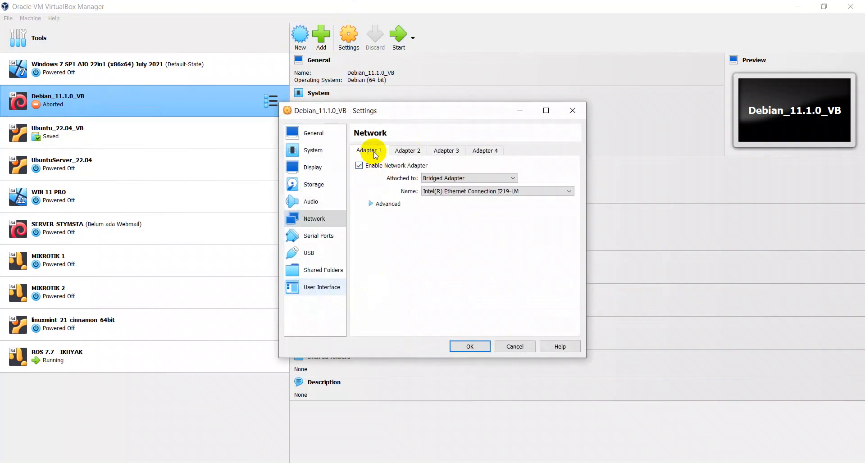
{"action": "left_click", "coordinate": [439, 178]}
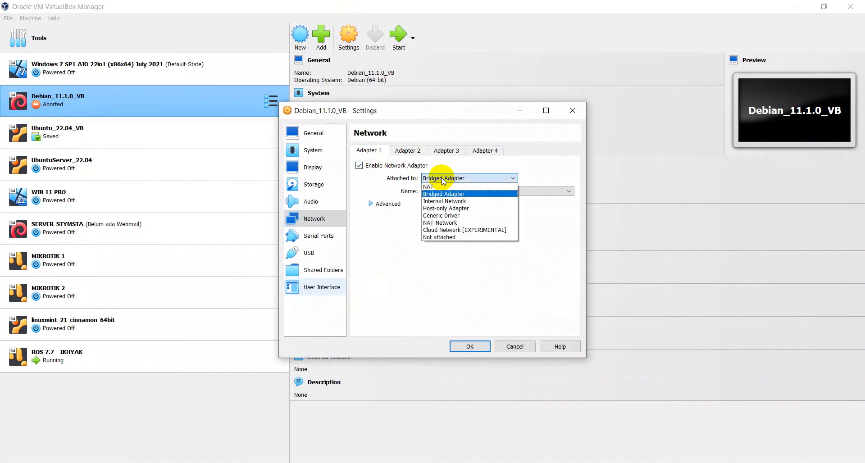
{"action": "left_click", "coordinate": [439, 201]}
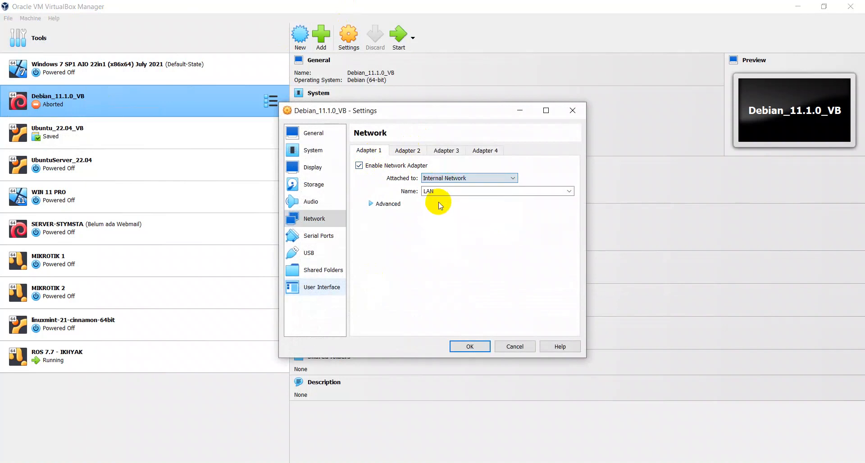
{"action": "left_click", "coordinate": [390, 204]}
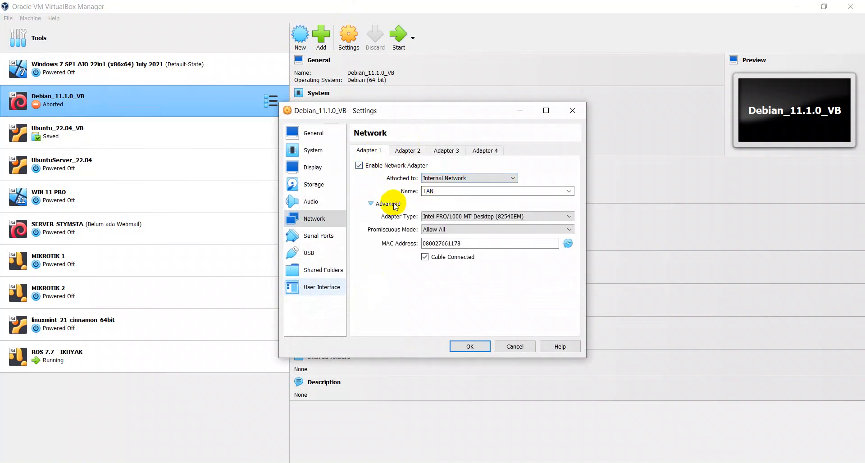
{"action": "left_click", "coordinate": [468, 348]}
{"action": "left_click", "coordinate": [157, 205]}
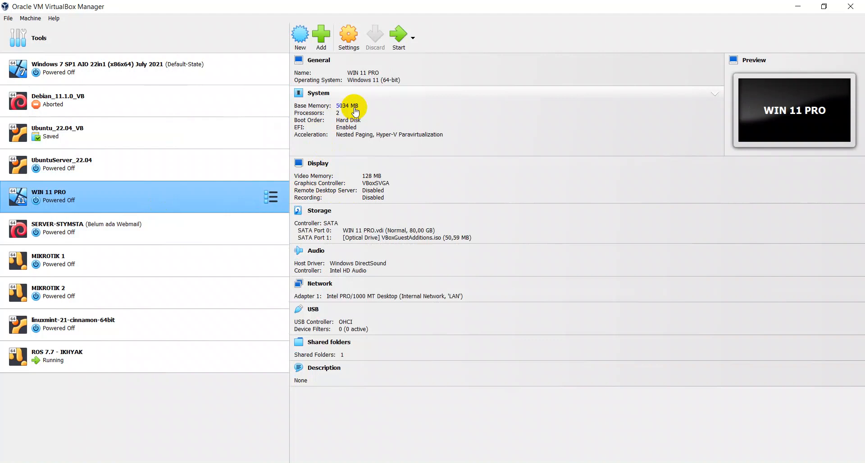
Check Debian_11.1.0_VB's network details, then return to WIN 11 PRO's System details.
{"action": "left_click", "coordinate": [96, 105]}
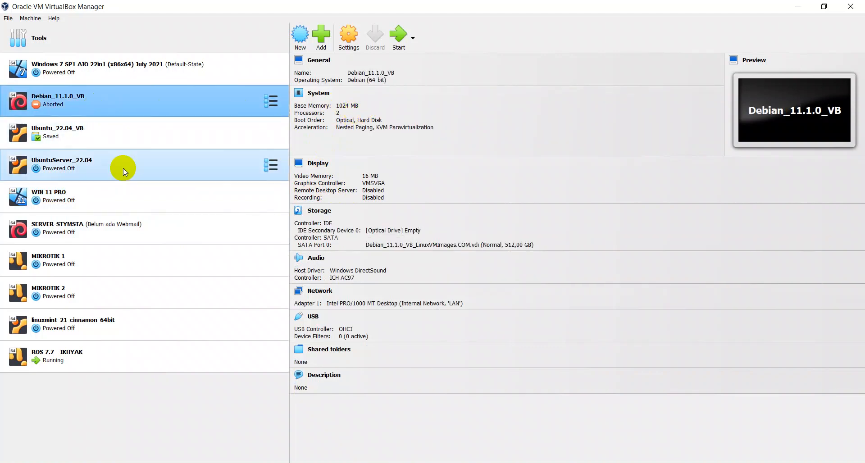
{"action": "left_click", "coordinate": [134, 193]}
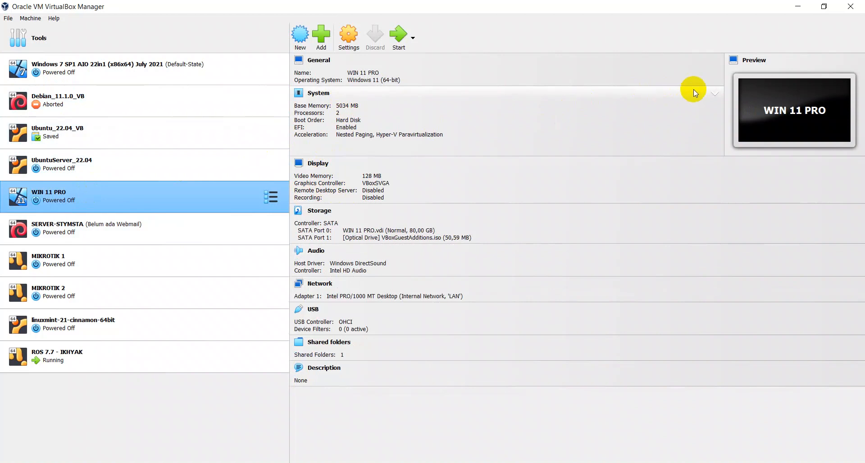
{"action": "left_click", "coordinate": [718, 93]}
{"action": "left_click", "coordinate": [718, 92]}
Set WIN 11 PRO's base memory from 5034 MB to 4096 MB and start the VM.
{"action": "left_click", "coordinate": [317, 93]}
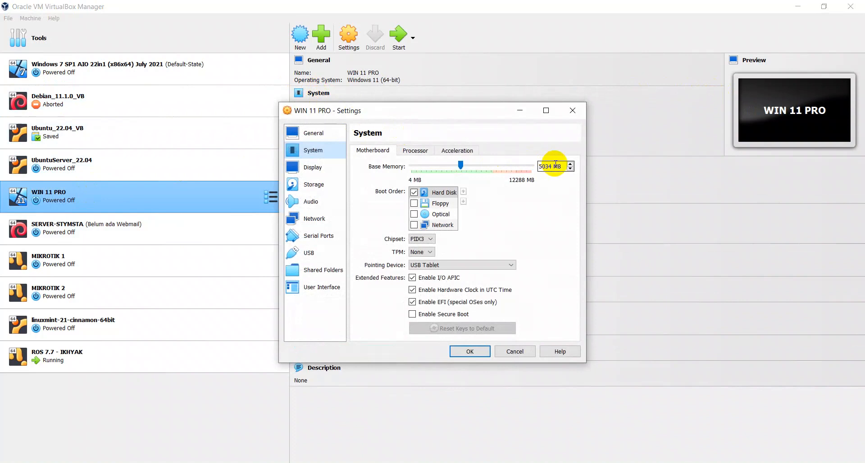
{"action": "double_click", "coordinate": [552, 166]}
{"action": "left_click", "coordinate": [489, 166]}
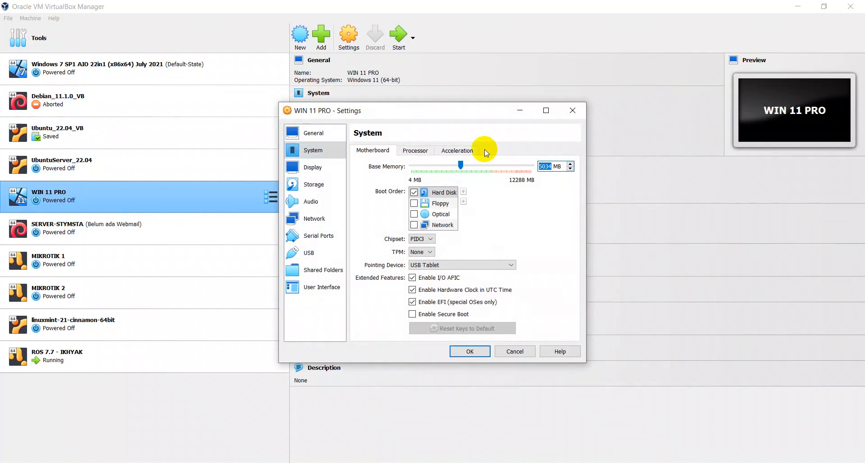
{"action": "type", "text": "4096"}
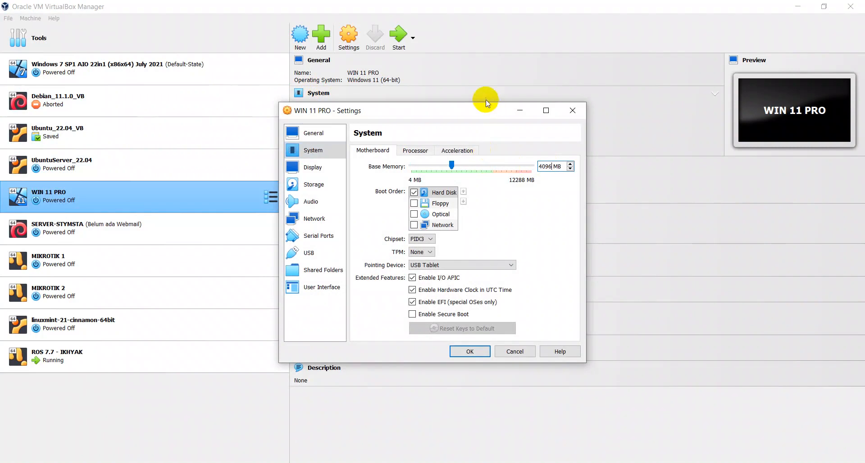
{"action": "left_click", "coordinate": [477, 351]}
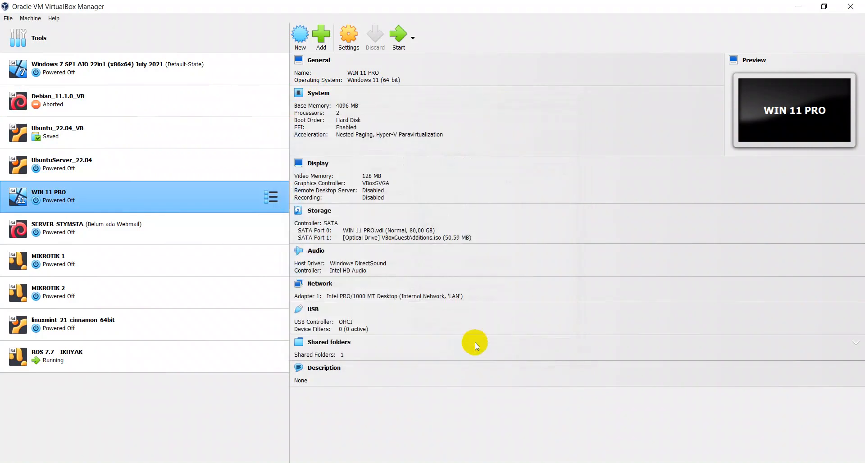
{"action": "left_click", "coordinate": [395, 31]}
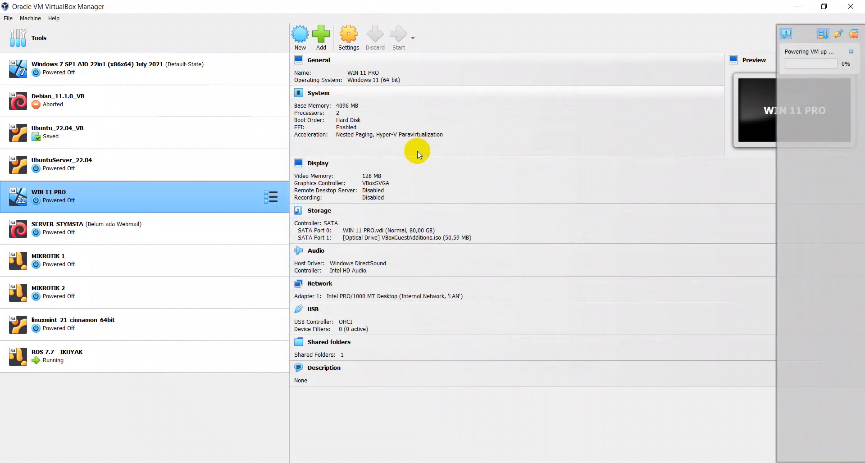
Let WIN 11 PRO boot, check its settings without changes, and bring up its screen.
{"action": "mouse_move", "coordinate": [573, 462]}
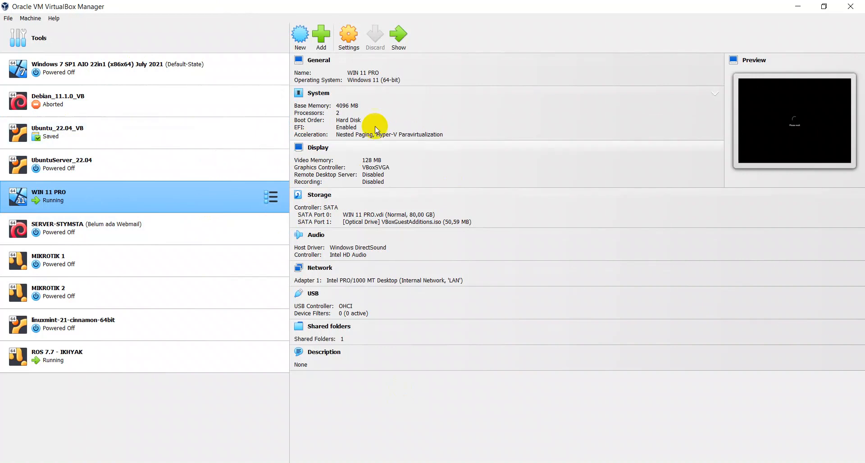
{"action": "left_click", "coordinate": [320, 94]}
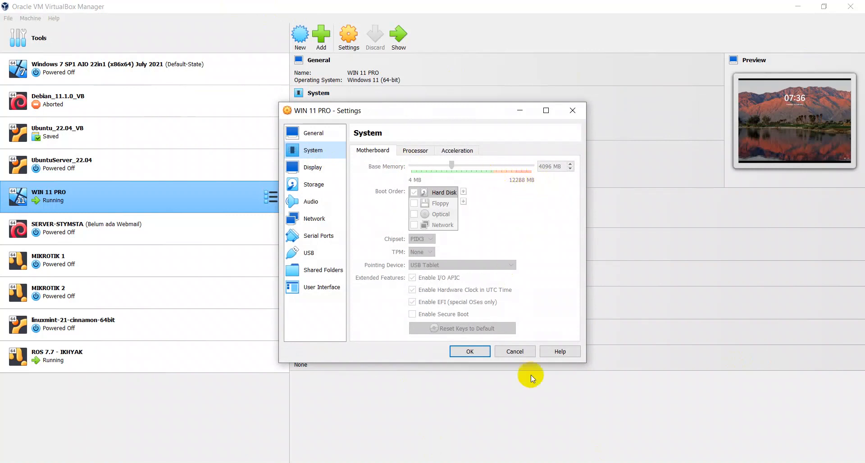
{"action": "left_click", "coordinate": [521, 352]}
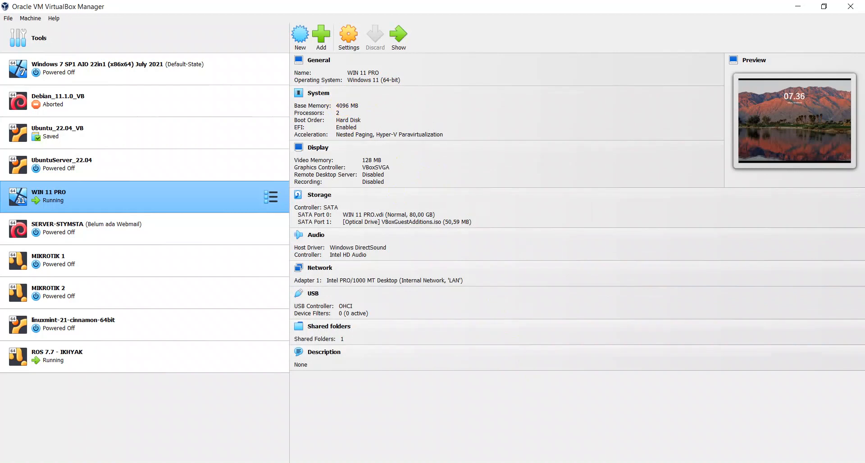
{"action": "left_click", "coordinate": [514, 462]}
{"action": "left_click", "coordinate": [485, 321]}
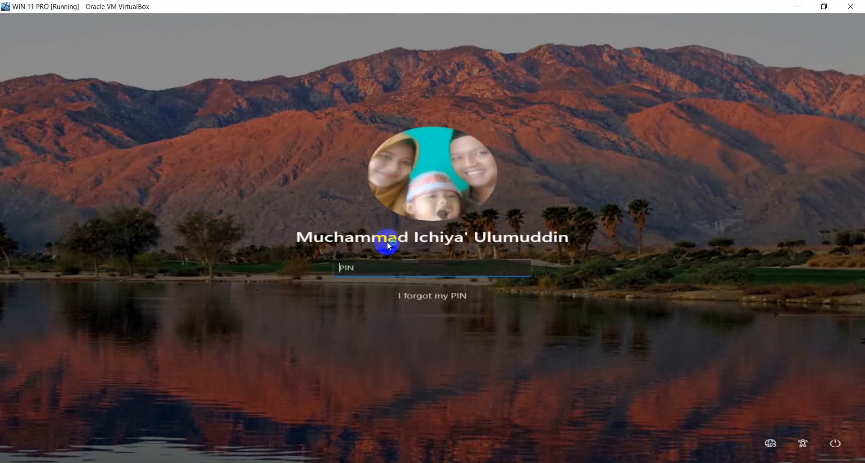
Enter the Windows PIN at the lock screen and dismiss the Guest Additions notification.
{"action": "type", "text": "1234"}
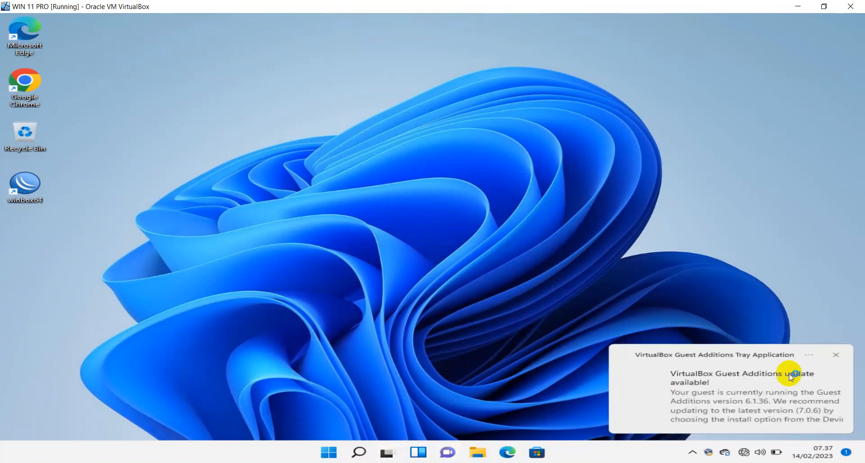
{"action": "left_click", "coordinate": [836, 358]}
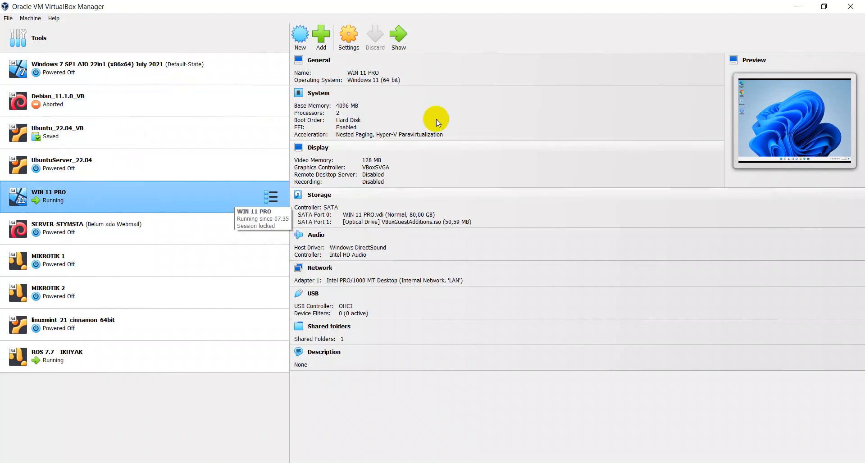
Select the Debian_11.1.0_VB machine, then bring WinBox back to the front.
{"action": "left_click", "coordinate": [108, 93]}
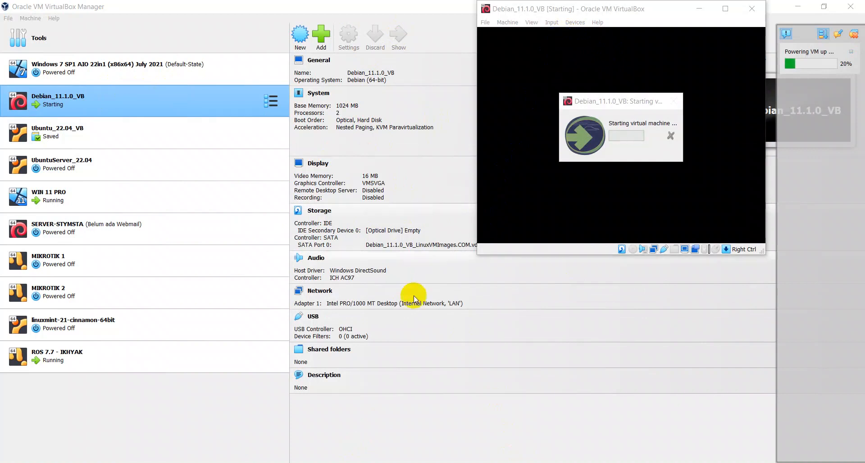
{"action": "left_click", "coordinate": [572, 459]}
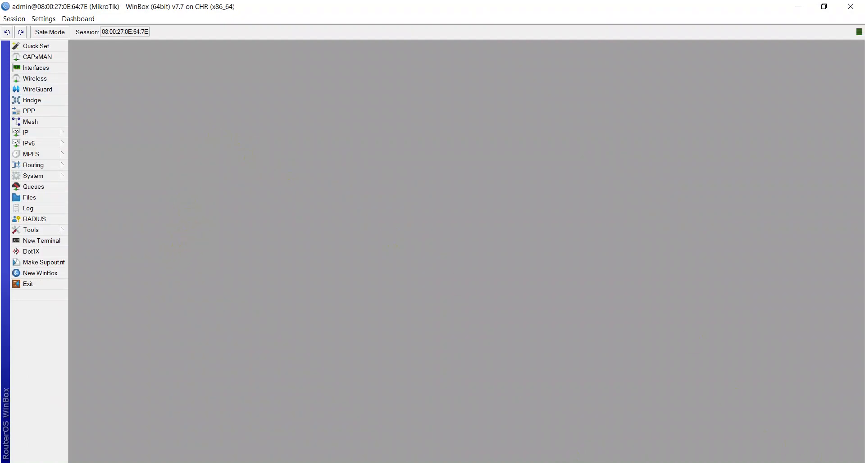
Minimise all windows to the desktop and launch draw.io from its desktop shortcut.
{"action": "left_click", "coordinate": [863, 462]}
{"action": "left_click", "coordinate": [470, 218]}
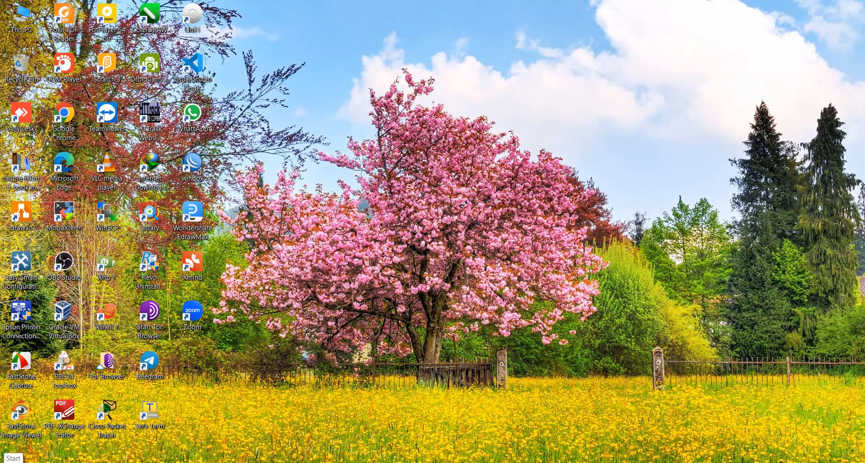
{"action": "left_click", "coordinate": [9, 457]}
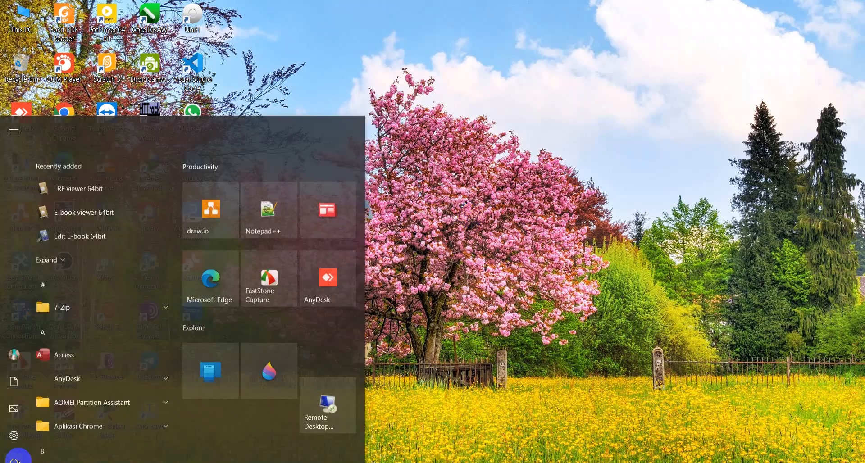
{"action": "left_click", "coordinate": [562, 118]}
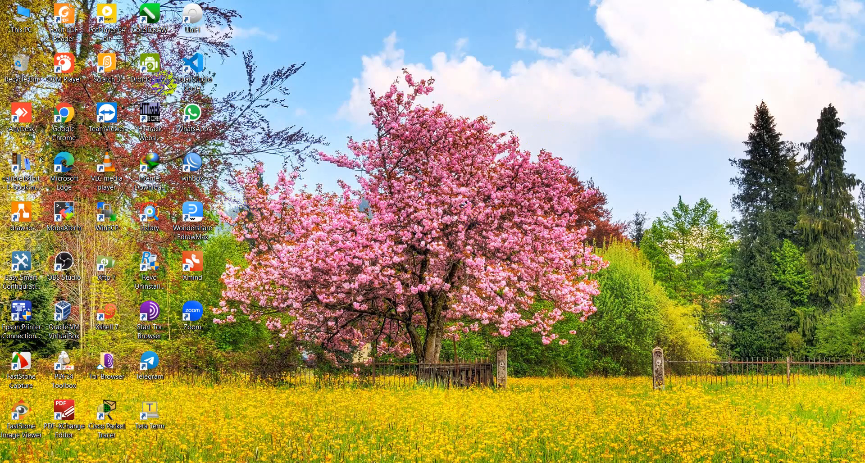
{"action": "left_click", "coordinate": [18, 224]}
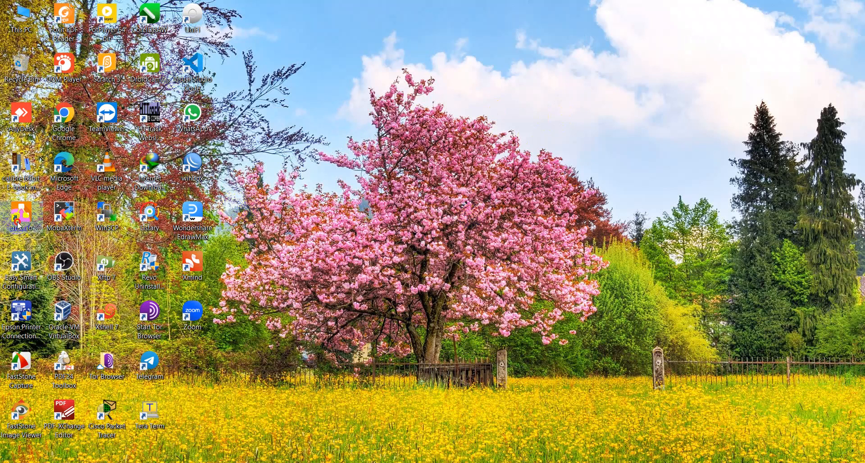
{"action": "left_click_drag", "start_coordinate": [18, 225], "coordinate": [28, 121]}
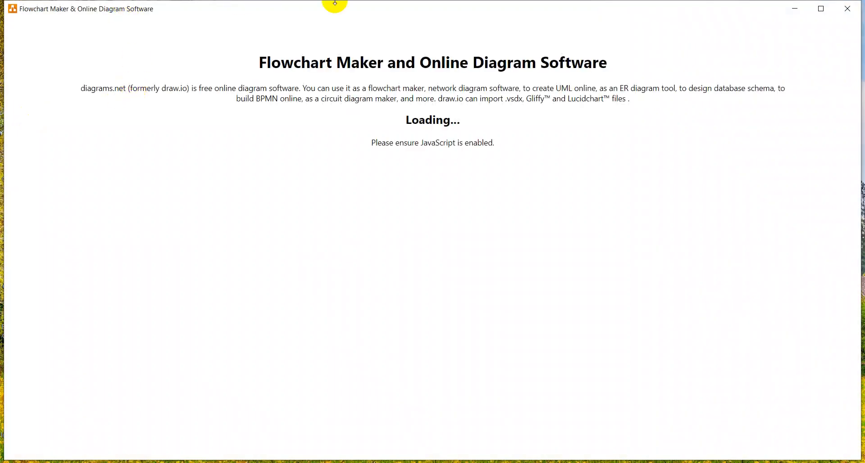
Open the network diagram, move the switch top-left and delete its link to the router.
{"action": "left_click", "coordinate": [360, 178]}
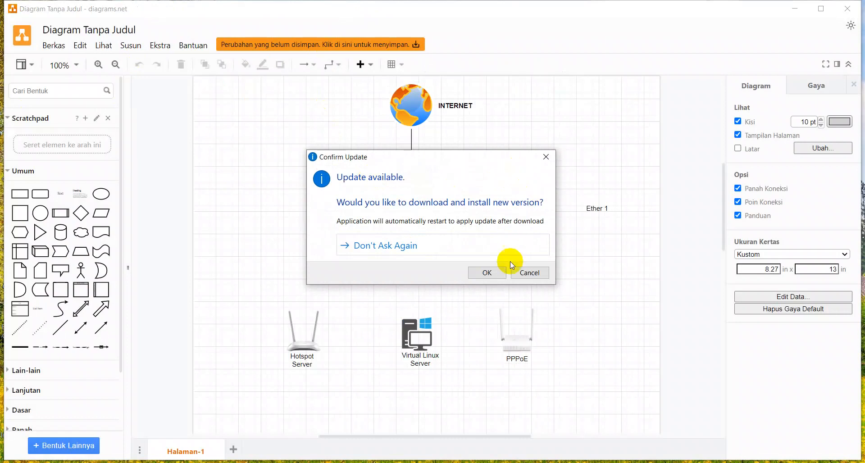
{"action": "left_click", "coordinate": [526, 272]}
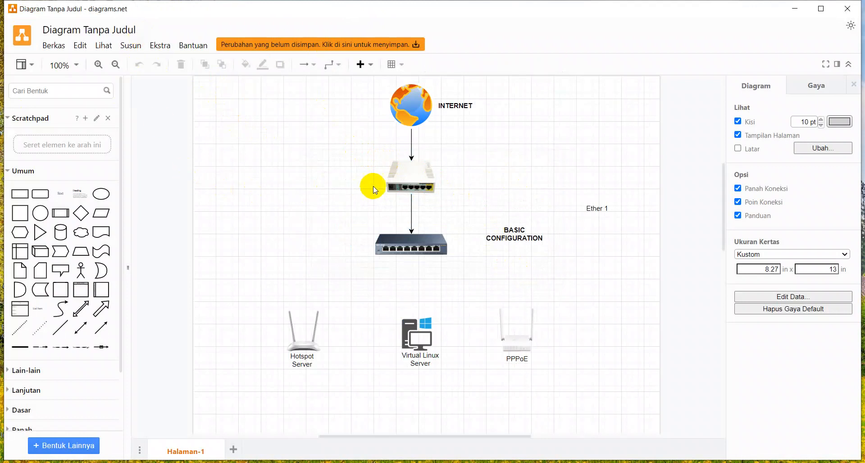
{"action": "left_click", "coordinate": [391, 172]}
{"action": "left_click", "coordinate": [364, 235]}
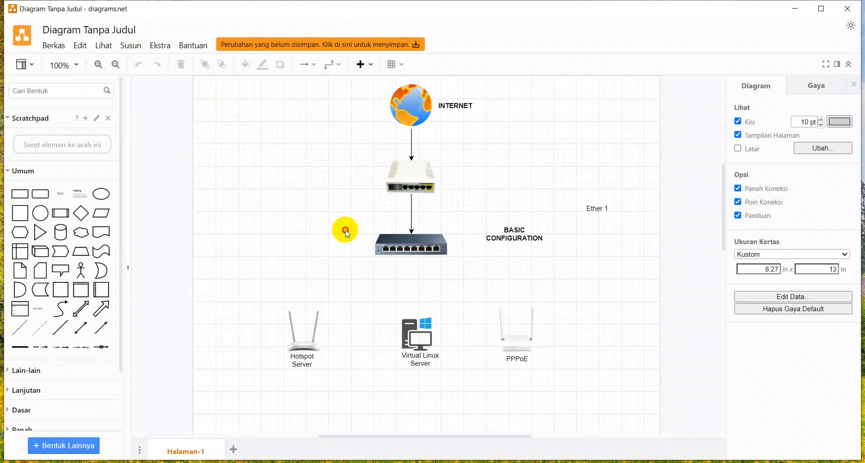
{"action": "left_click_drag", "start_coordinate": [424, 238], "coordinate": [226, 130]}
{"action": "left_click", "coordinate": [241, 177]}
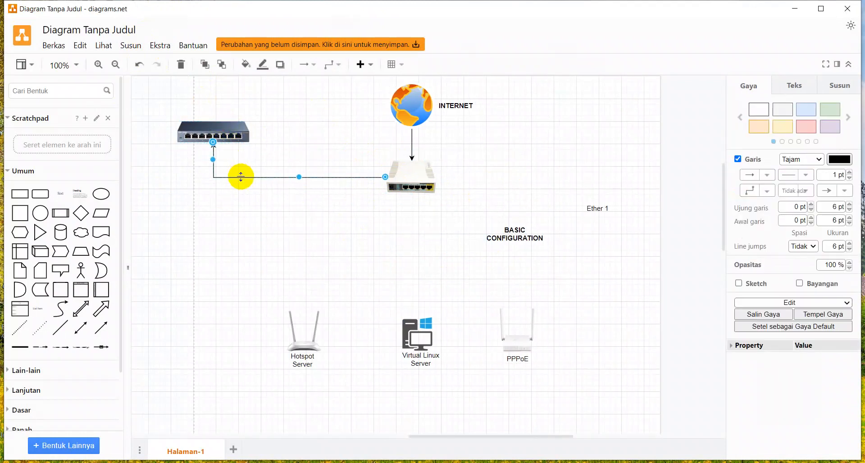
{"action": "key", "text": "Delete"}
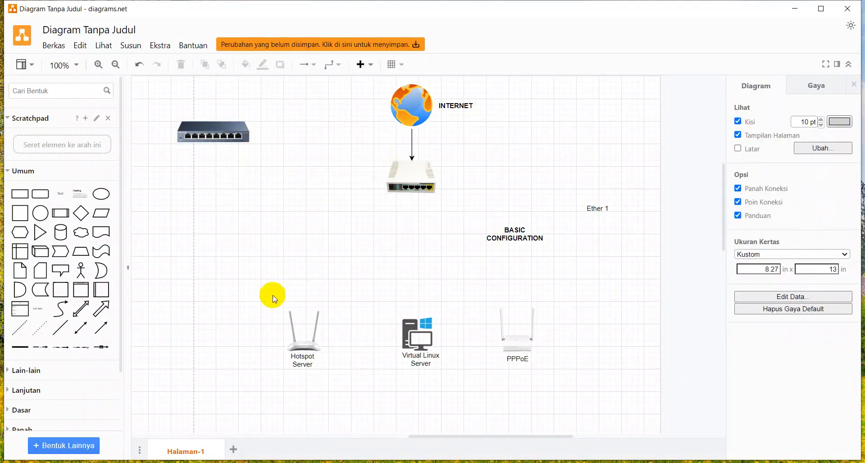
Move the Virtual Linux Server icon up-left with its label placed beneath it.
{"action": "left_click_drag", "start_coordinate": [417, 336], "coordinate": [346, 252]}
{"action": "left_click_drag", "start_coordinate": [411, 352], "coordinate": [353, 299]}
{"action": "key", "text": "ctrl+z"}
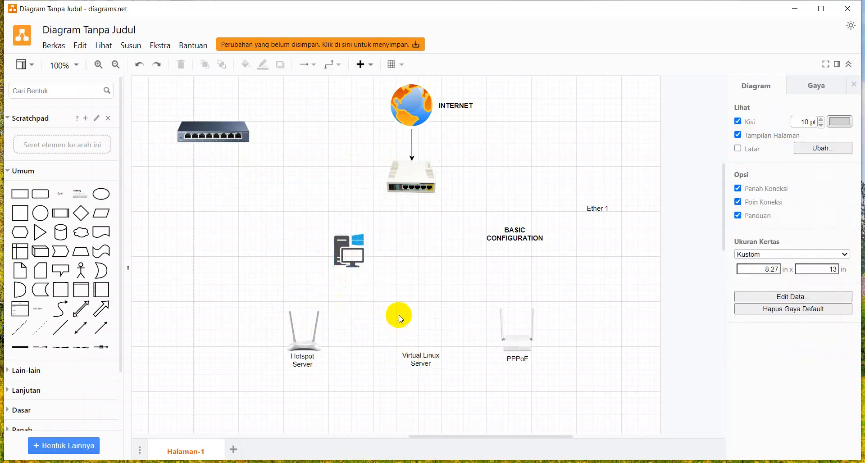
{"action": "left_click_drag", "start_coordinate": [411, 357], "coordinate": [351, 289]}
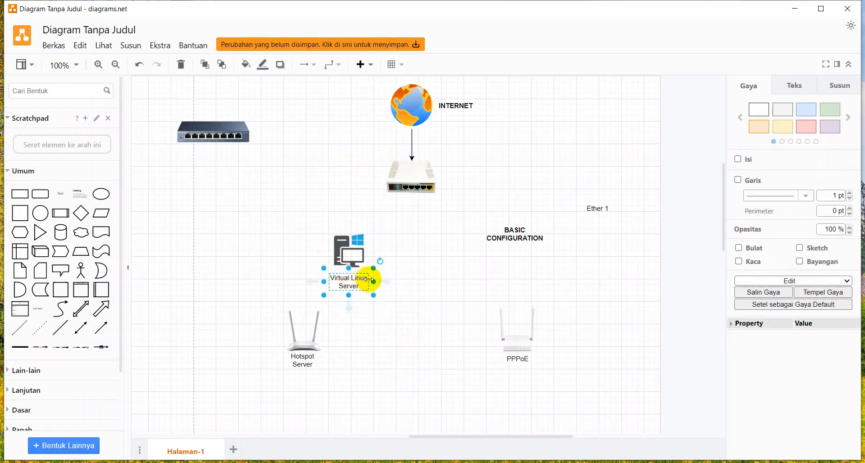
Relabel the server icon 'WIN 11', then duplicate the computer and label to the right.
{"action": "scroll", "coordinate": [378, 276], "scroll_direction": "up", "scroll_amount": 4}
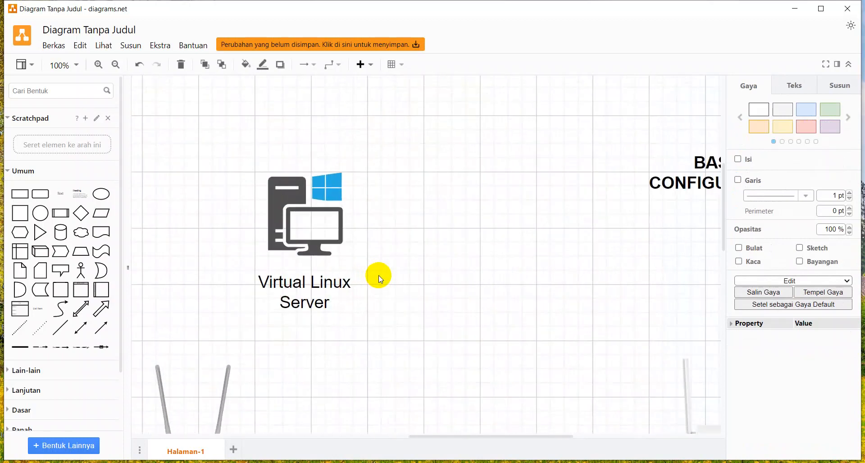
{"action": "double_click", "coordinate": [322, 285]}
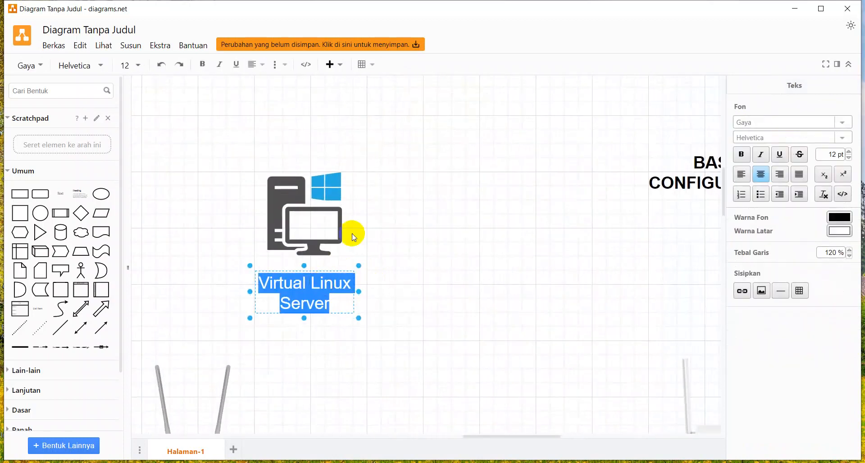
{"action": "type", "text": "WIN 11"}
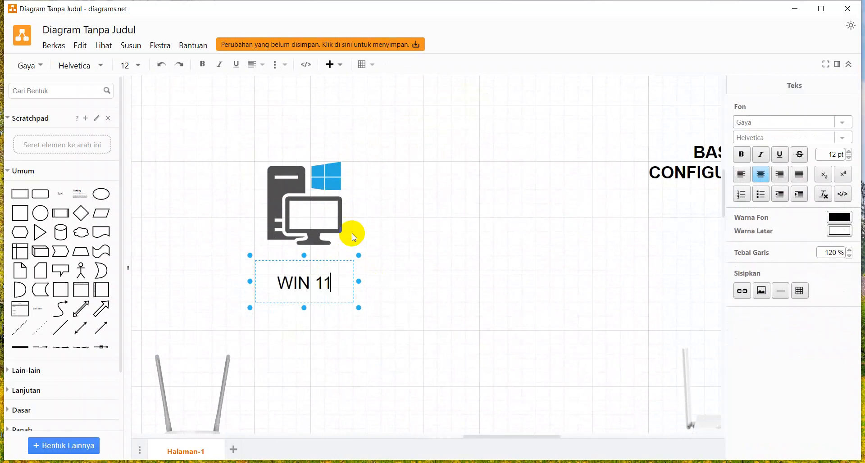
{"action": "left_click", "coordinate": [502, 199]}
{"action": "left_click", "coordinate": [234, 148]}
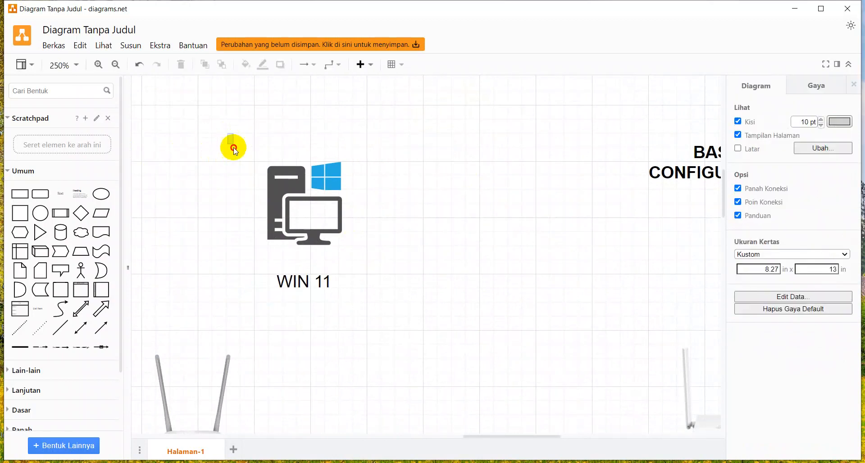
{"action": "left_click_drag", "start_coordinate": [234, 148], "coordinate": [395, 312]}
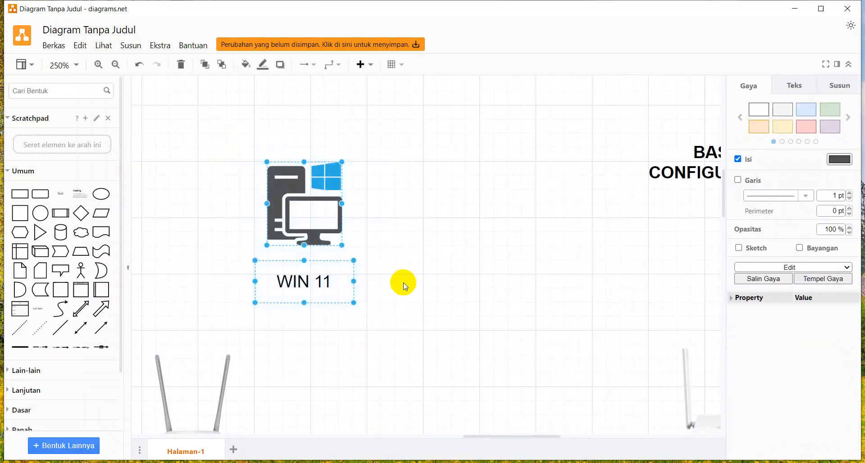
{"action": "key", "text": "ctrl+d"}
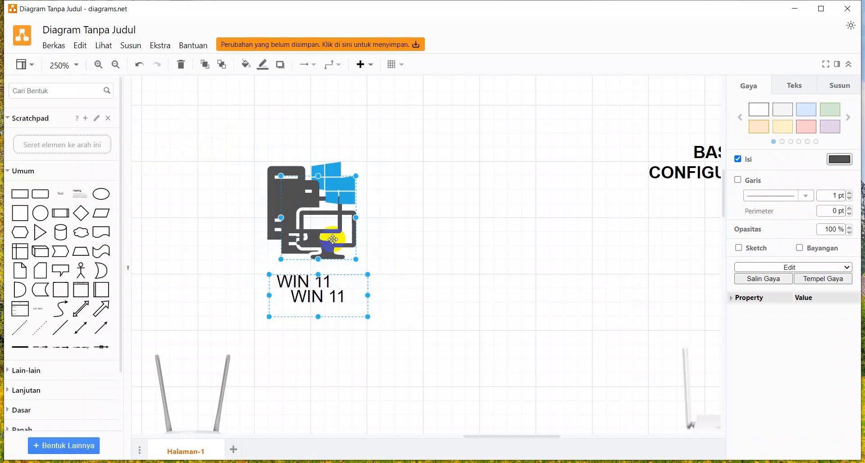
{"action": "left_click_drag", "start_coordinate": [343, 247], "coordinate": [521, 231]}
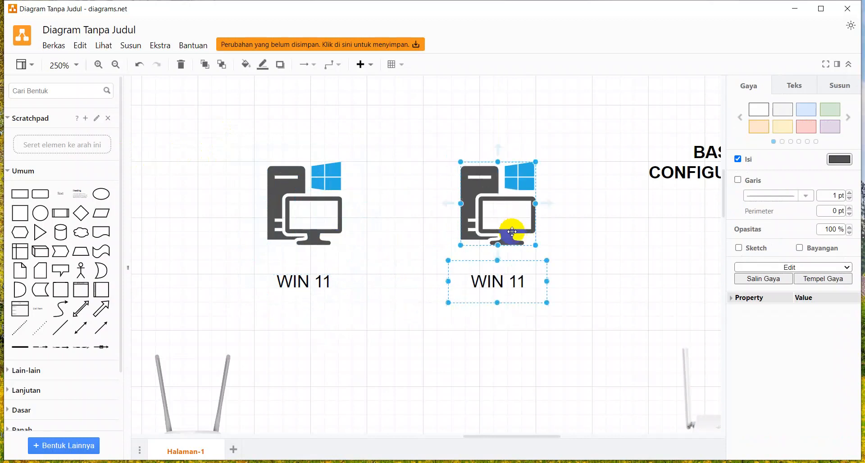
Change the copied label's text from 'WIN 11' to 'DEB 11'.
{"action": "double_click", "coordinate": [496, 282]}
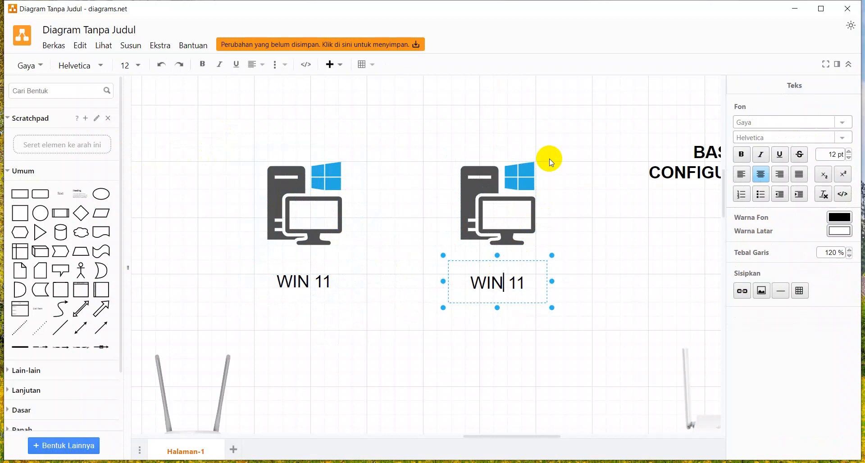
{"action": "key", "text": "BackSpace"}
{"action": "key", "text": "BackSpace"}
{"action": "key", "text": "BackSpace"}
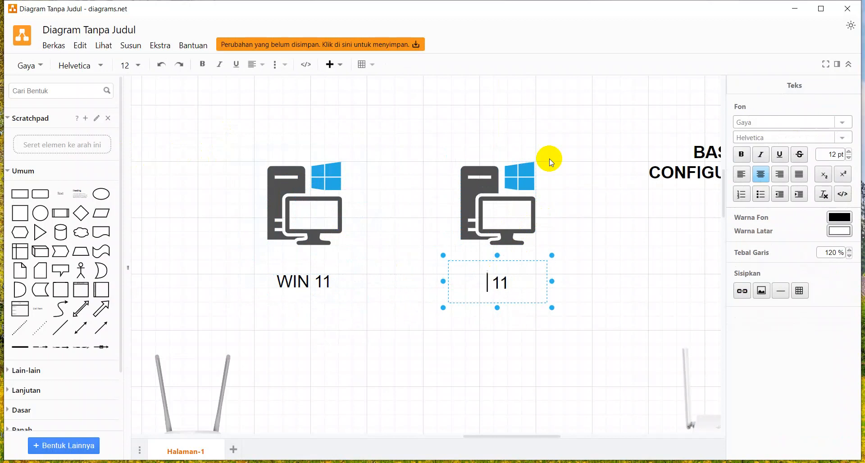
{"action": "type", "text": "DEB"}
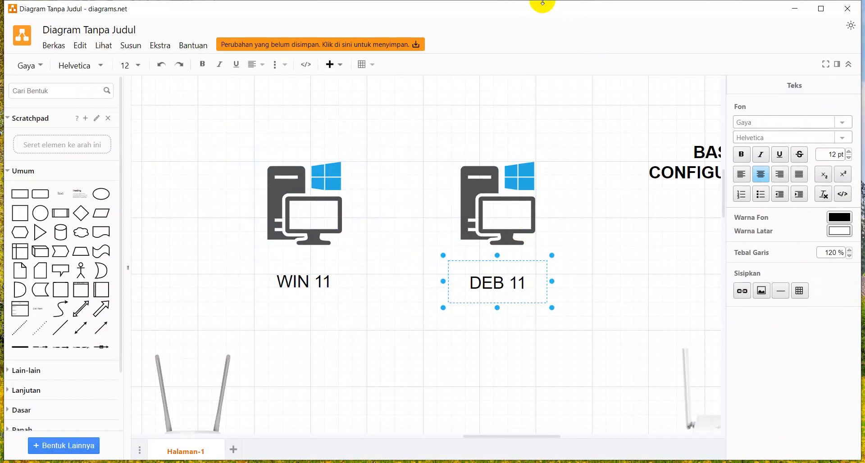
{"action": "left_click", "coordinate": [519, 133]}
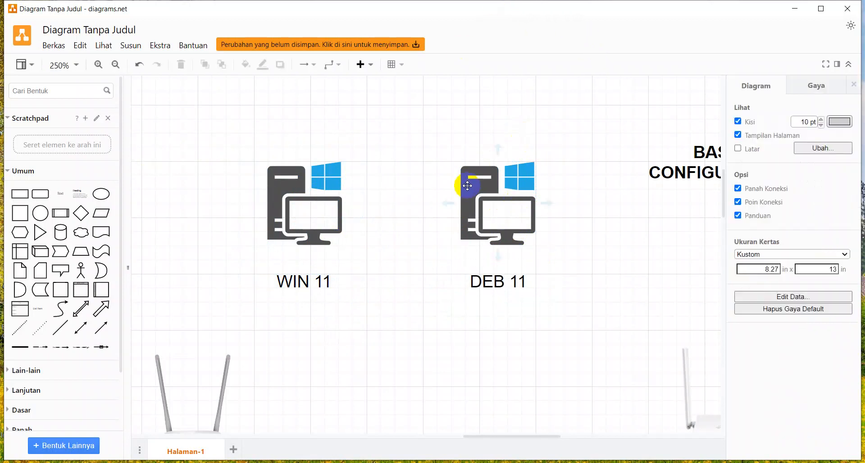
Drag both computers and their WIN 11 and DEB 11 labels right beneath the router.
{"action": "scroll", "coordinate": [468, 186], "scroll_direction": "up", "scroll_amount": 3}
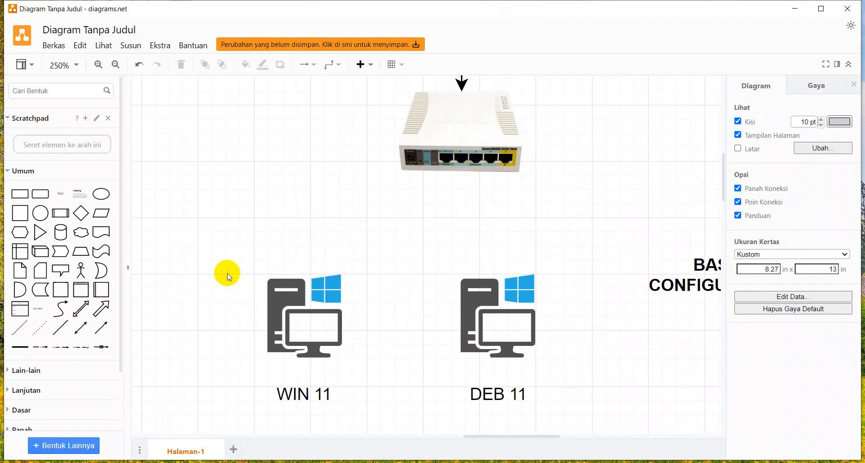
{"action": "left_click_drag", "start_coordinate": [229, 277], "coordinate": [570, 401]}
{"action": "left_click_drag", "start_coordinate": [512, 332], "coordinate": [587, 343]}
{"action": "left_click", "coordinate": [602, 205]}
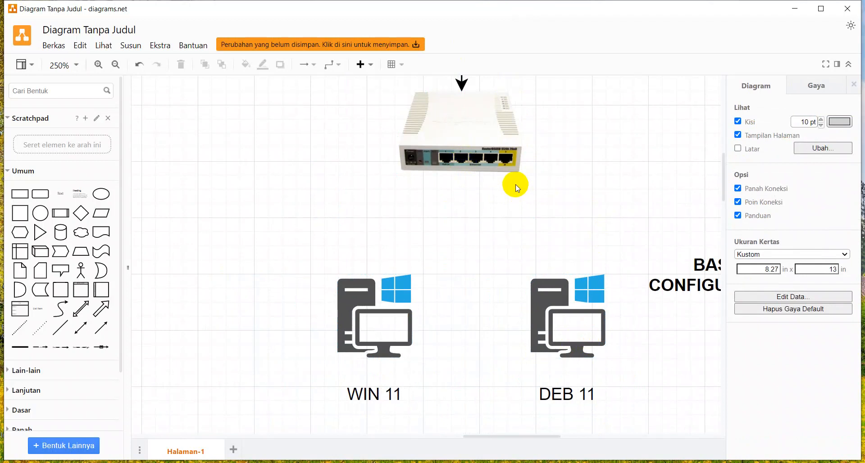
{"action": "left_click", "coordinate": [523, 462]}
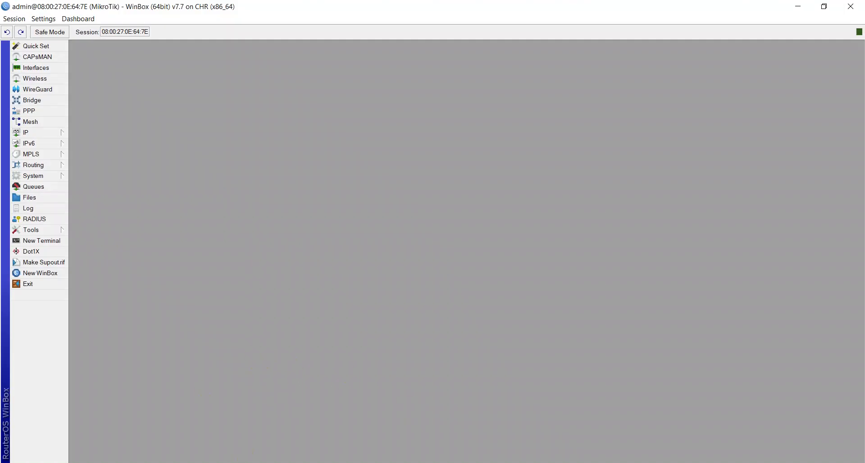
Review the ROS 7.7 - IKHYAK VM's network adapters in VirtualBox Manager, then return to WinBox.
{"action": "left_click", "coordinate": [357, 461]}
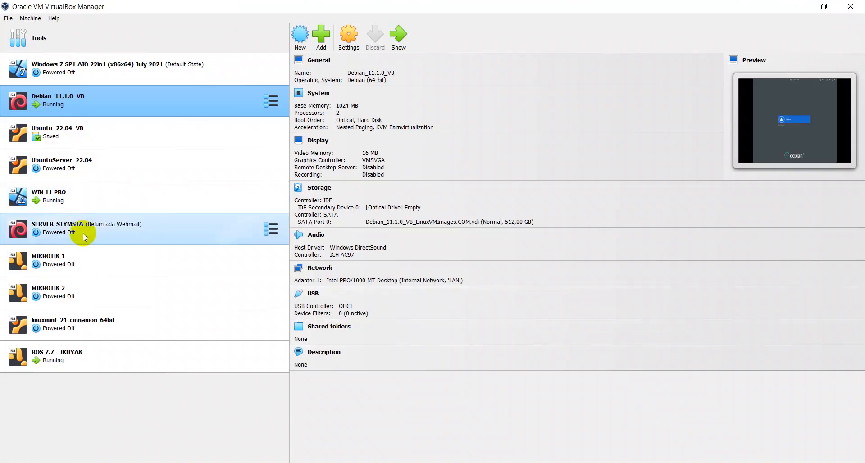
{"action": "left_click", "coordinate": [49, 354]}
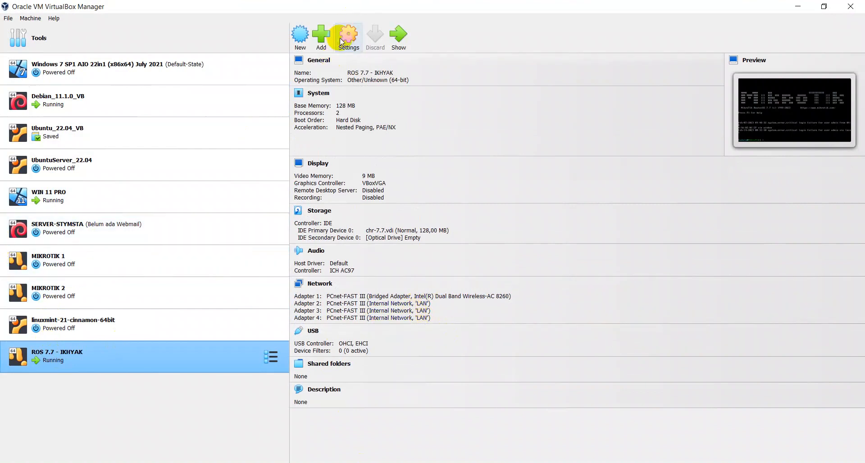
{"action": "left_click", "coordinate": [570, 462]}
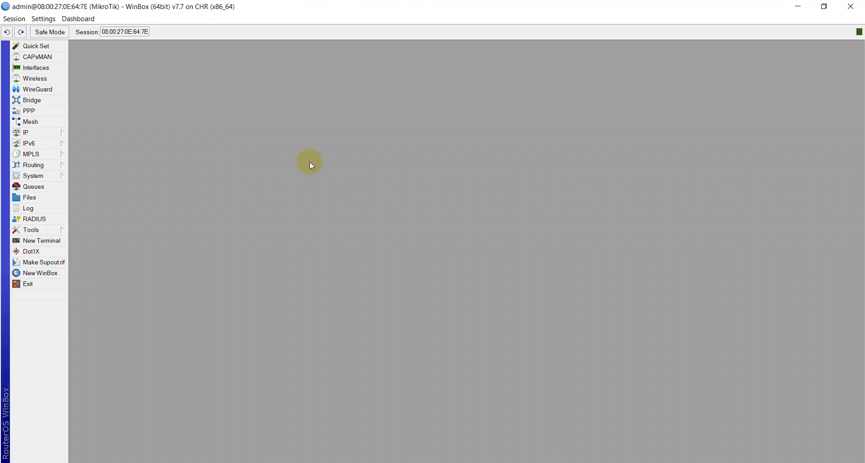
Change the router identity from MikroTik to R-IKHYAK and open a New Terminal.
{"action": "left_click", "coordinate": [47, 175]}
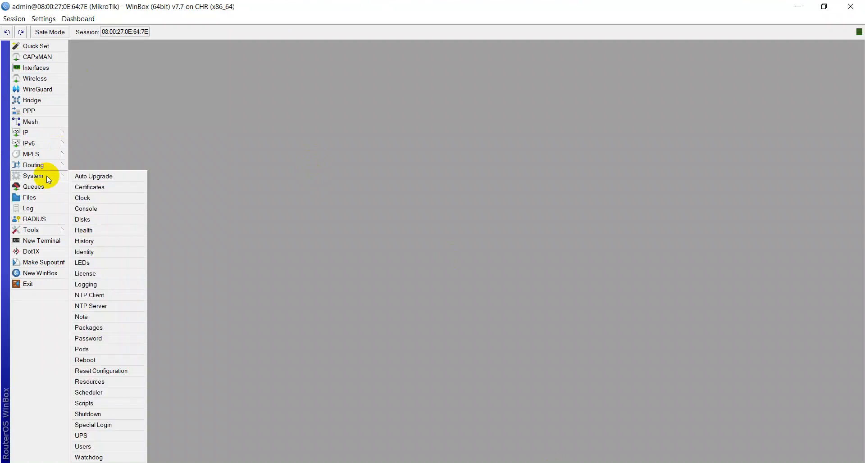
{"action": "left_click", "coordinate": [106, 251]}
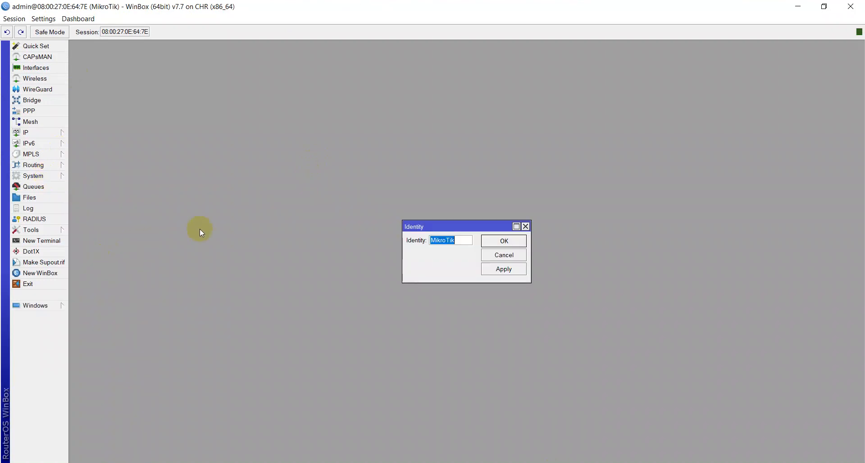
{"action": "type", "text": "R-IKHA"}
{"action": "key", "text": "Return"}
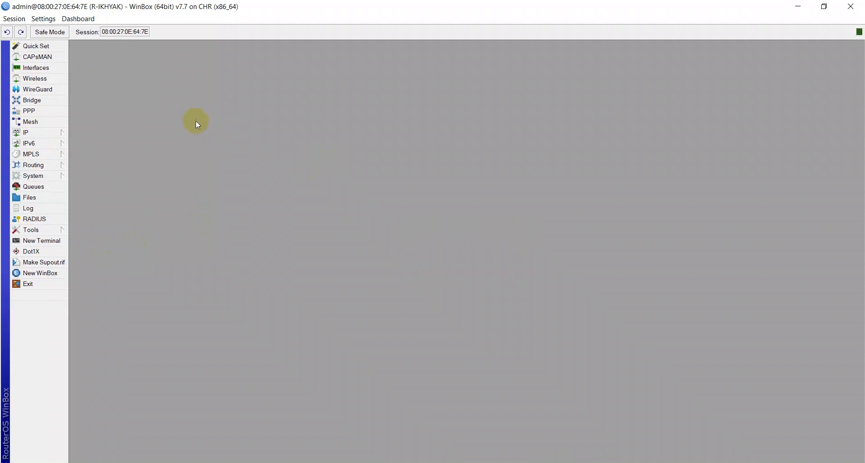
{"action": "left_click", "coordinate": [38, 241]}
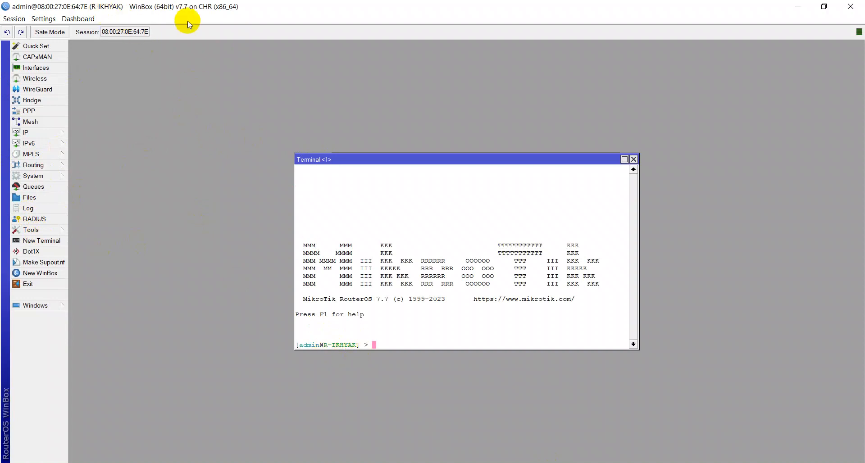
Close the terminal and bring up the router's interface list.
{"action": "left_click", "coordinate": [634, 159]}
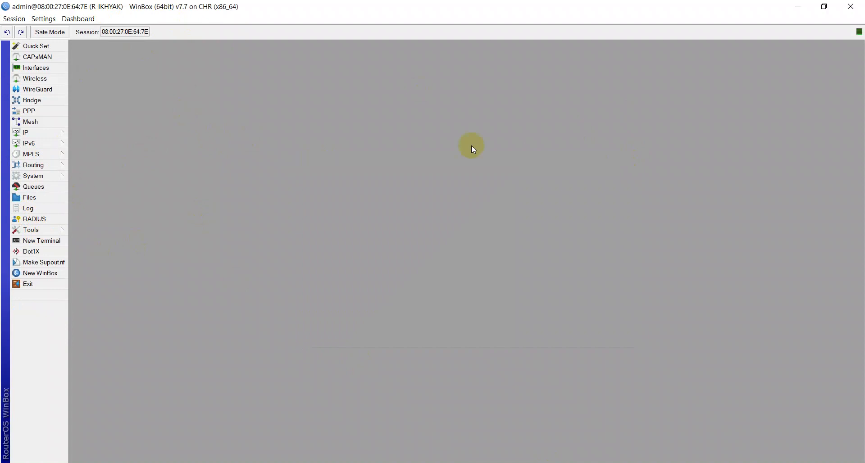
{"action": "left_click", "coordinate": [54, 133]}
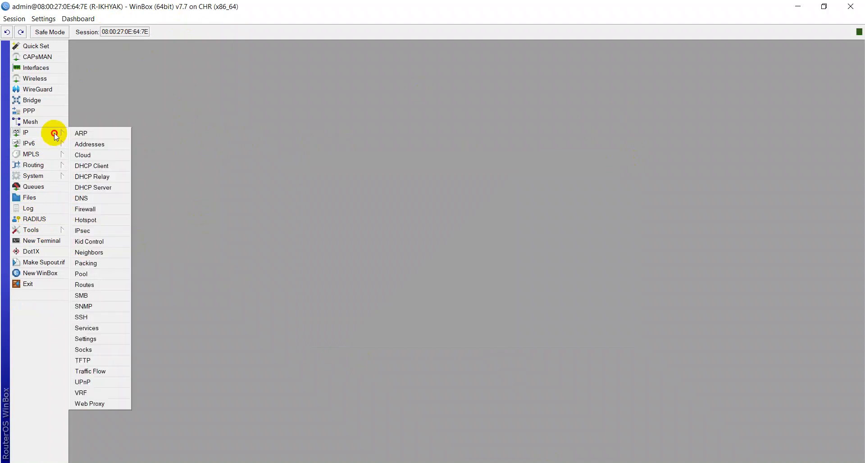
{"action": "left_click", "coordinate": [128, 100]}
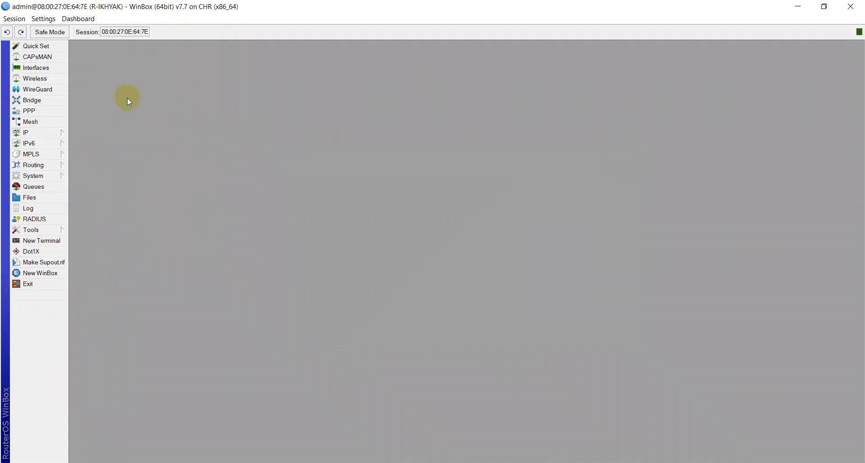
{"action": "left_click", "coordinate": [29, 71]}
{"action": "left_click", "coordinate": [111, 216]}
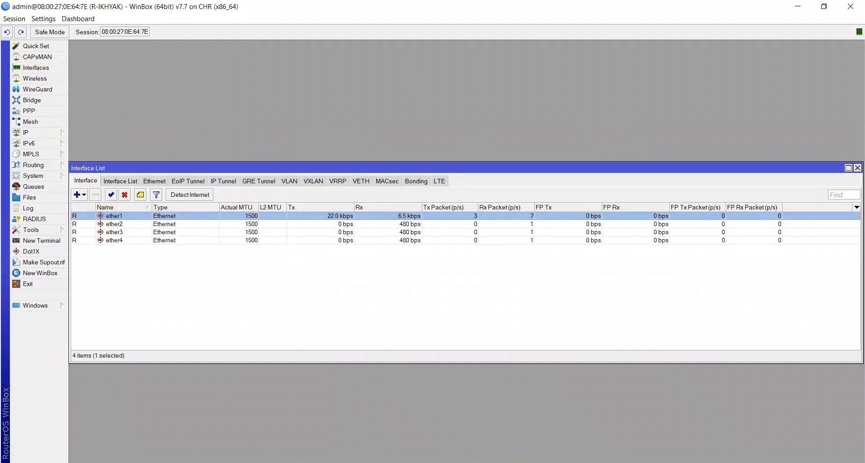
{"action": "key", "text": "alt+Tab"}
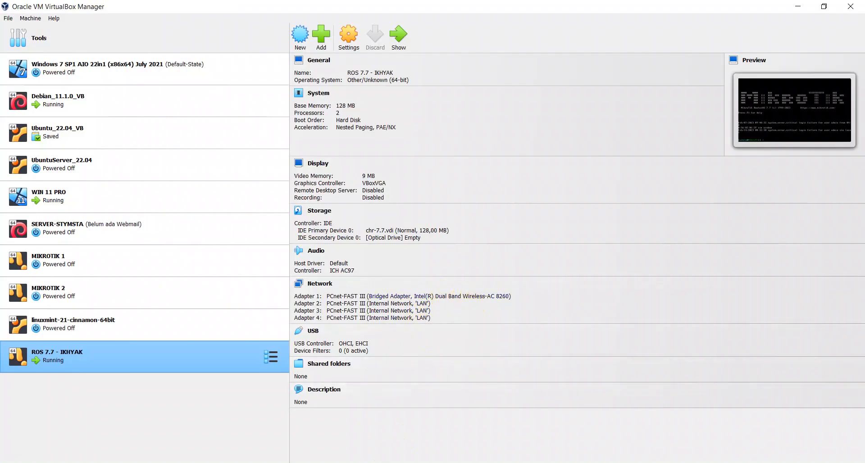
{"action": "left_click", "coordinate": [388, 462]}
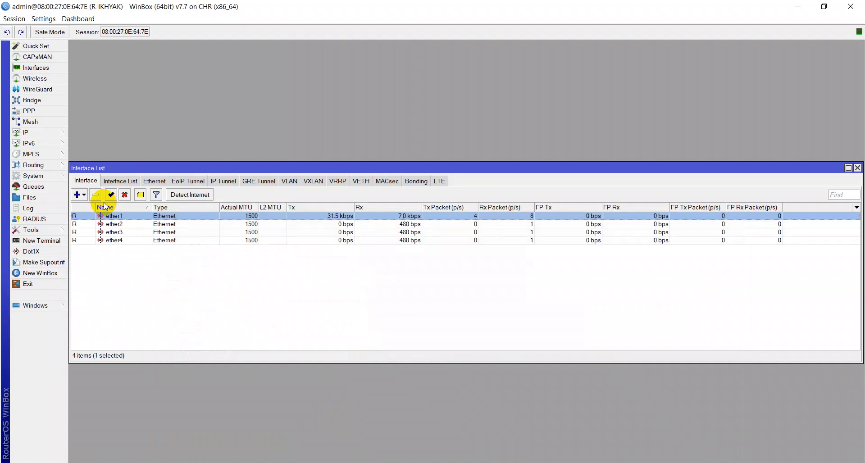
Comment the ether1 interface as INTERNET.
{"action": "key", "text": "ctrl+m"}
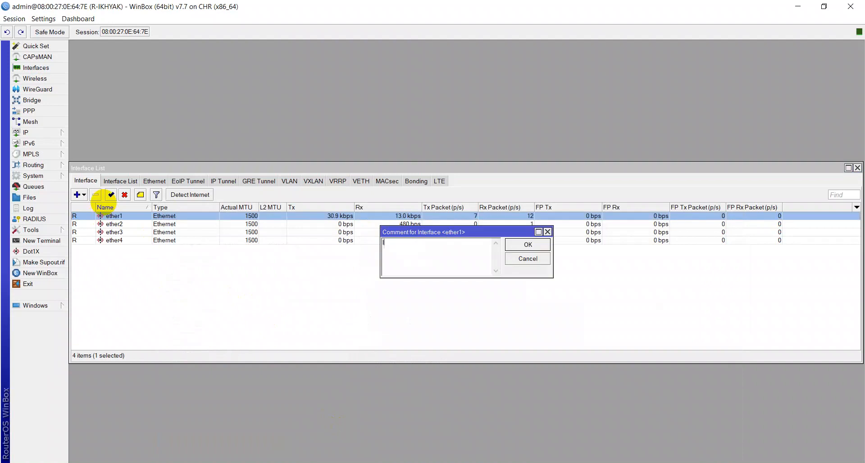
{"action": "type", "text": "INTERNTE"}
{"action": "key", "text": "BackSpace"}
{"action": "key", "text": "BackSpace"}
{"action": "type", "text": "ET"}
{"action": "key", "text": "Return"}
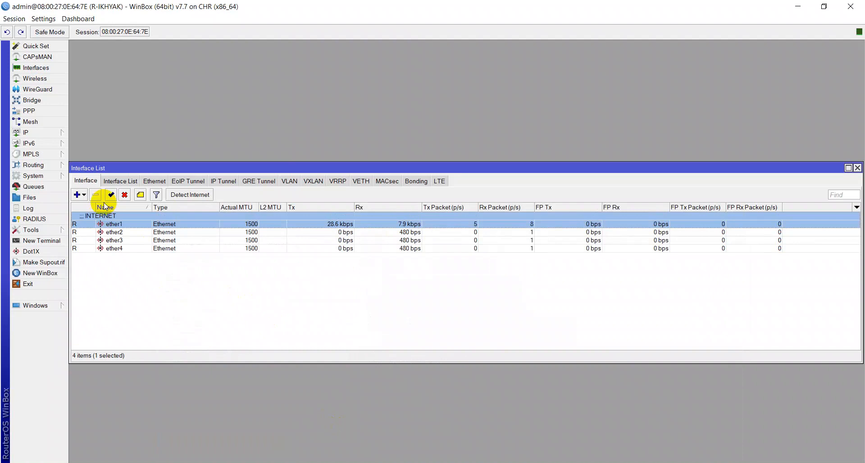
Comment the ether2 interface as KE CLIENT and close the interface list.
{"action": "left_click", "coordinate": [103, 234]}
{"action": "right_click", "coordinate": [102, 234]}
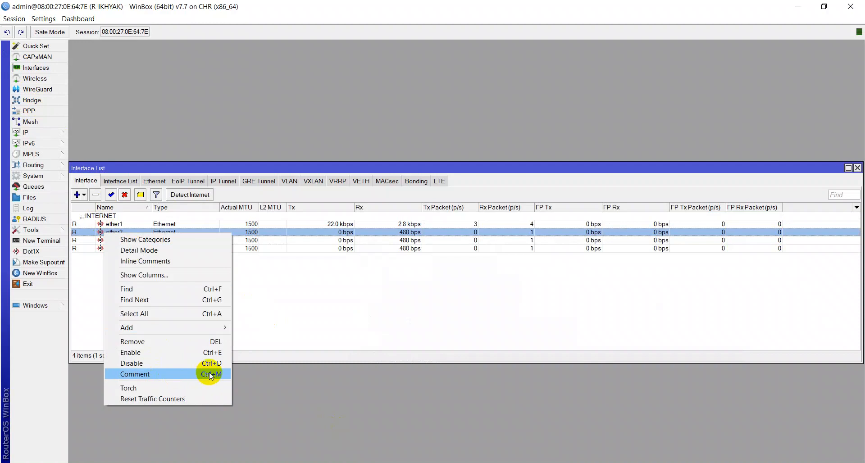
{"action": "mouse_move", "coordinate": [197, 327]}
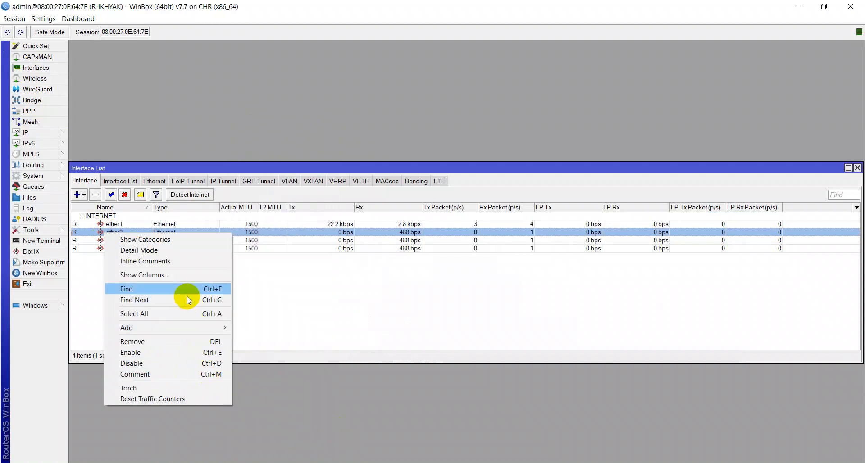
{"action": "left_click", "coordinate": [315, 296]}
{"action": "left_click", "coordinate": [128, 234]}
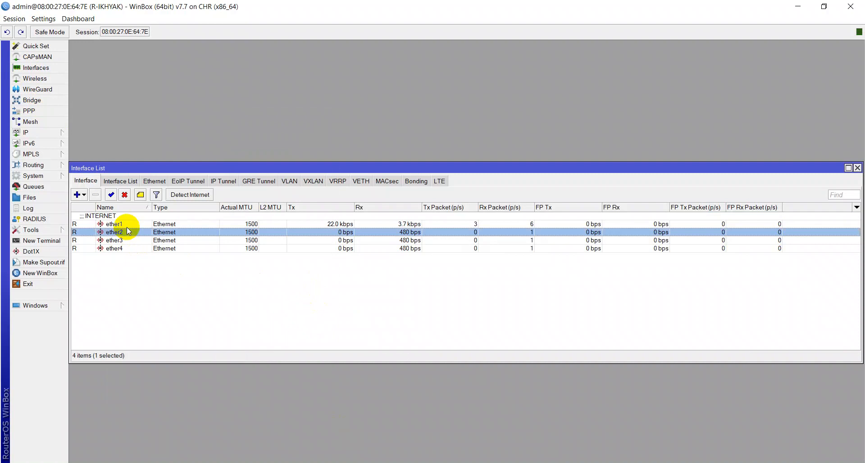
{"action": "key", "text": "ctrl+m"}
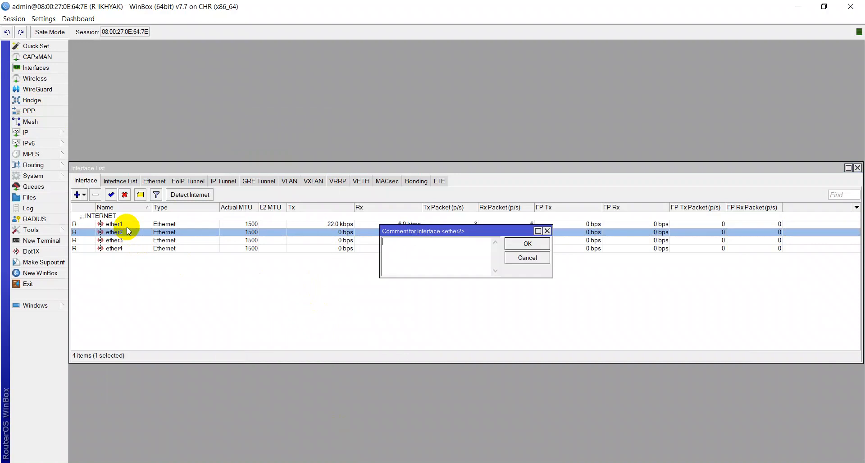
{"action": "type", "text": "KE CLIENT"}
{"action": "key", "text": "Return"}
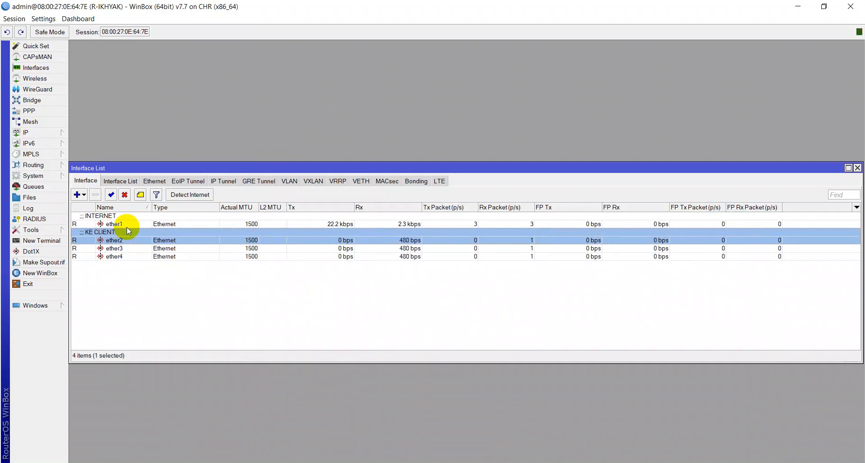
{"action": "key", "text": "Escape"}
{"action": "left_click", "coordinate": [45, 132]}
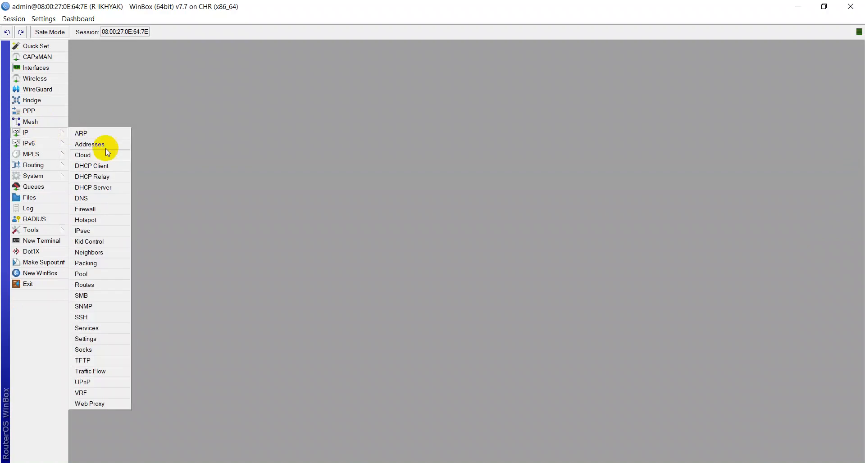
Remove the old ether1 DHCP client and add a new one on ether1 with peer DNS and default route.
{"action": "left_click", "coordinate": [100, 166]}
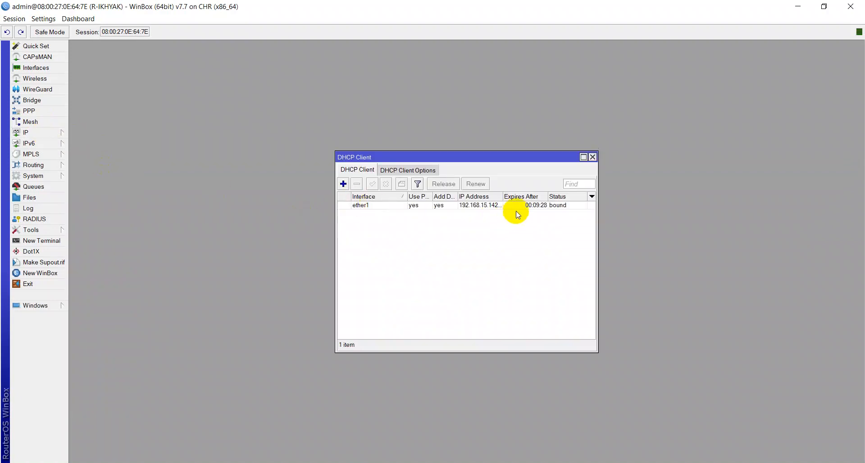
{"action": "left_click", "coordinate": [477, 205]}
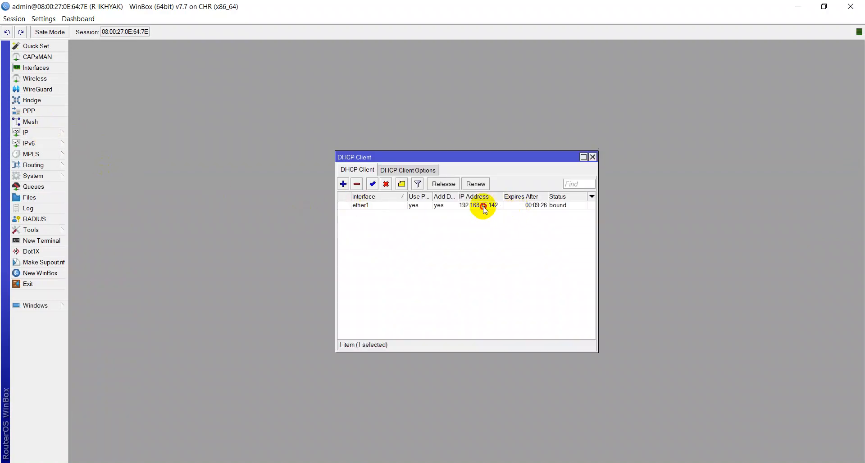
{"action": "left_click", "coordinate": [358, 183]}
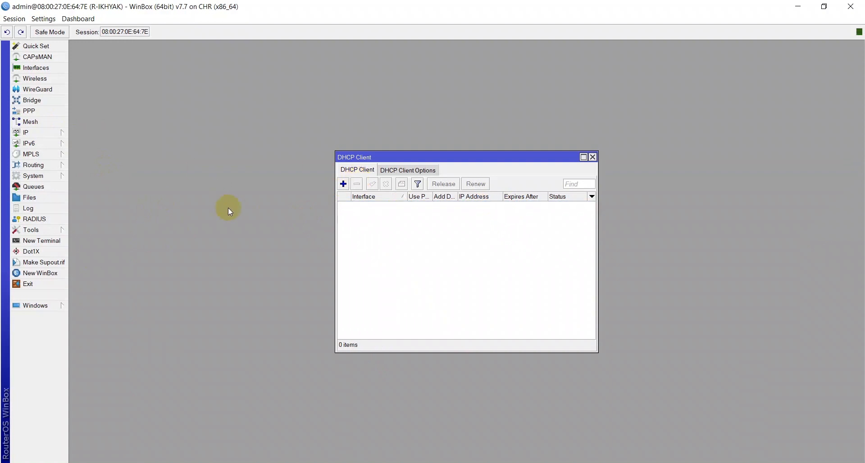
{"action": "left_click", "coordinate": [343, 183]}
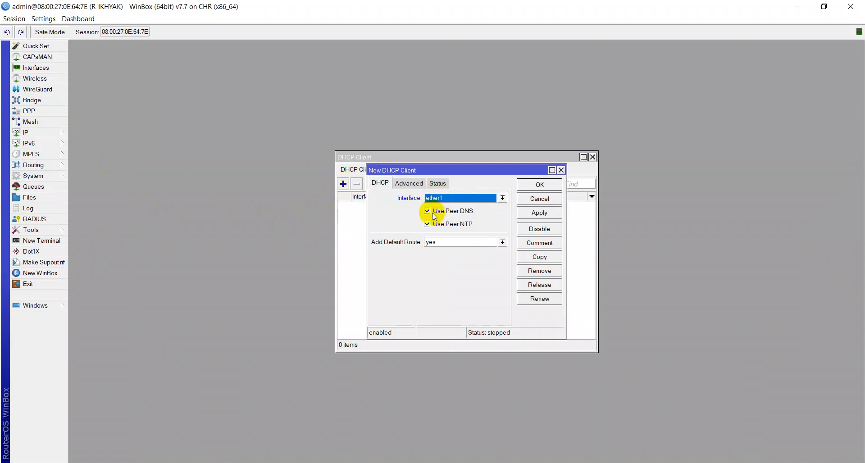
{"action": "left_click", "coordinate": [537, 213]}
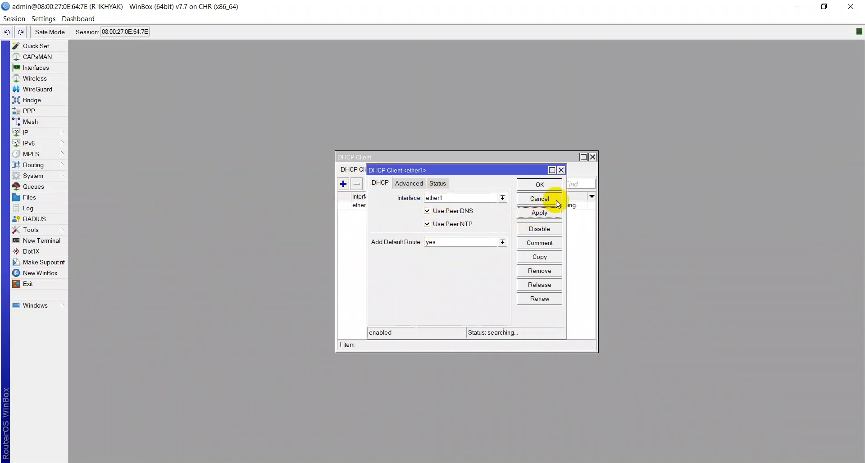
{"action": "left_click", "coordinate": [552, 183]}
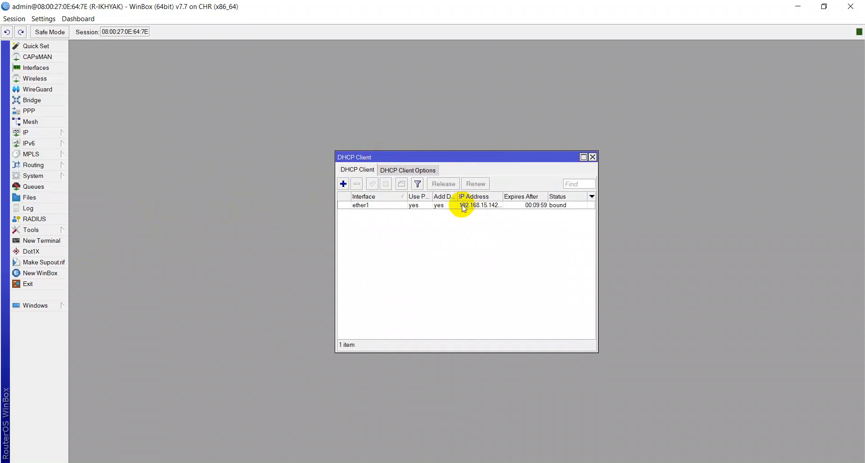
Ping google.com and mikrotik.com from a new router terminal, then close the terminal.
{"action": "left_click", "coordinate": [592, 157]}
{"action": "left_click", "coordinate": [57, 242]}
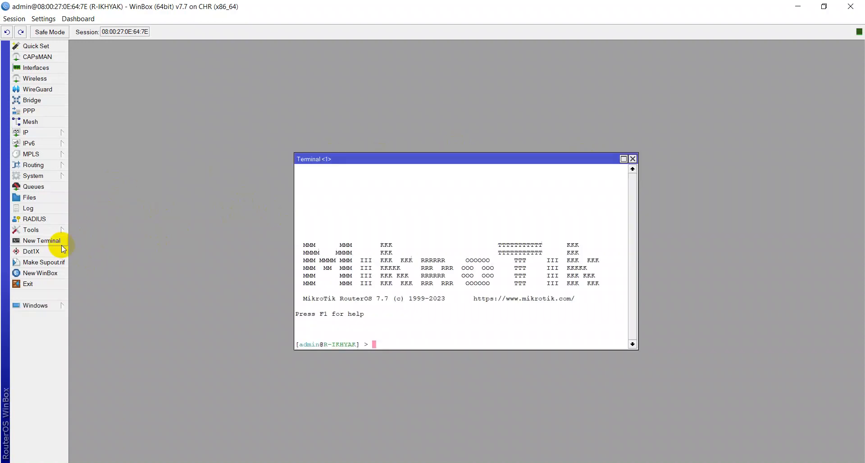
{"action": "type", "text": "p"}
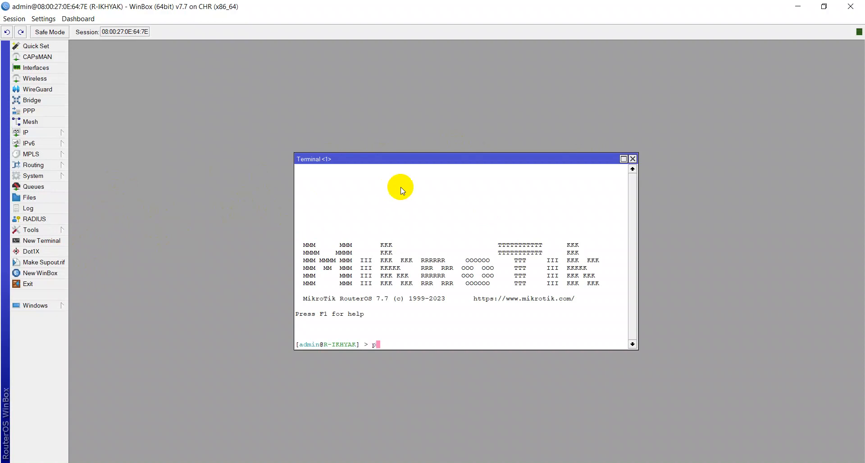
{"action": "type", "text": "ing google.com"}
{"action": "key", "text": "Return"}
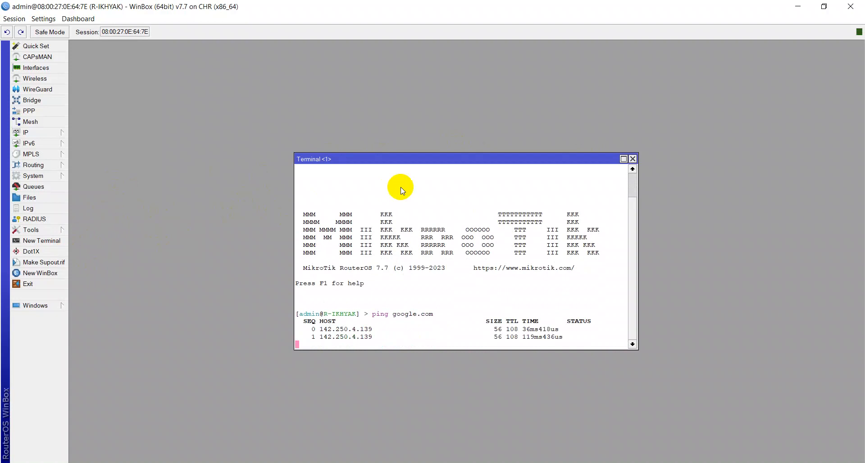
{"action": "key", "text": "ctrl+c"}
{"action": "type", "text": "p"}
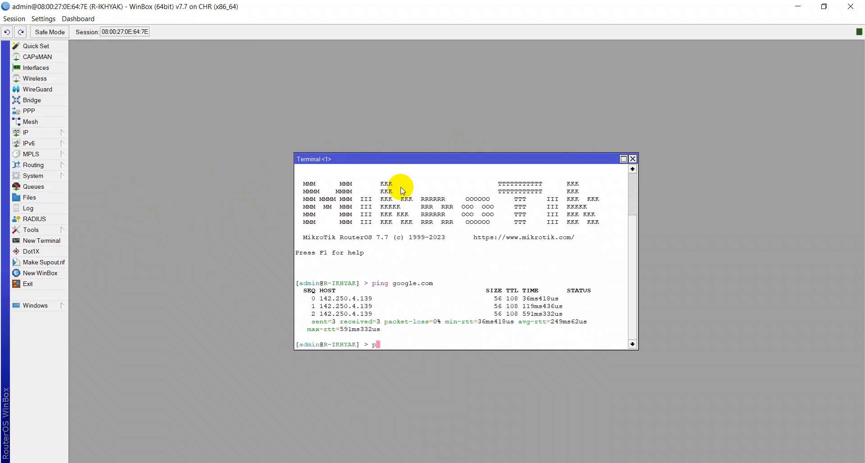
{"action": "type", "text": "ing mikrotik.co"}
{"action": "type", "text": "m"}
{"action": "key", "text": "Return"}
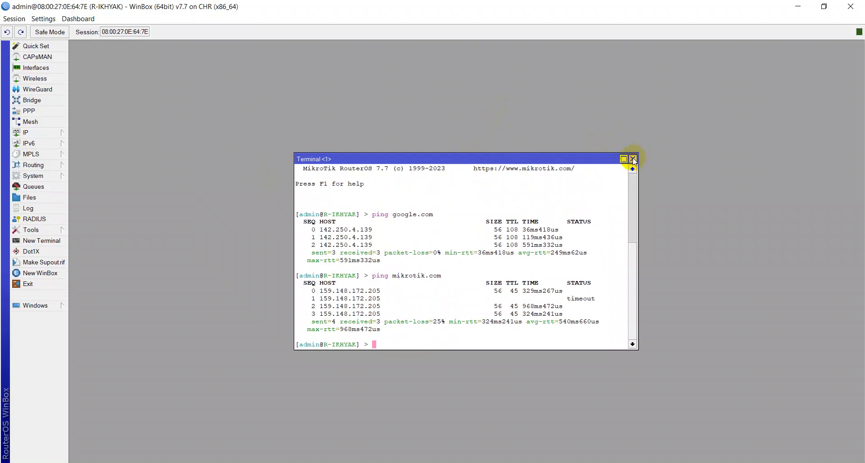
{"action": "left_click", "coordinate": [633, 158]}
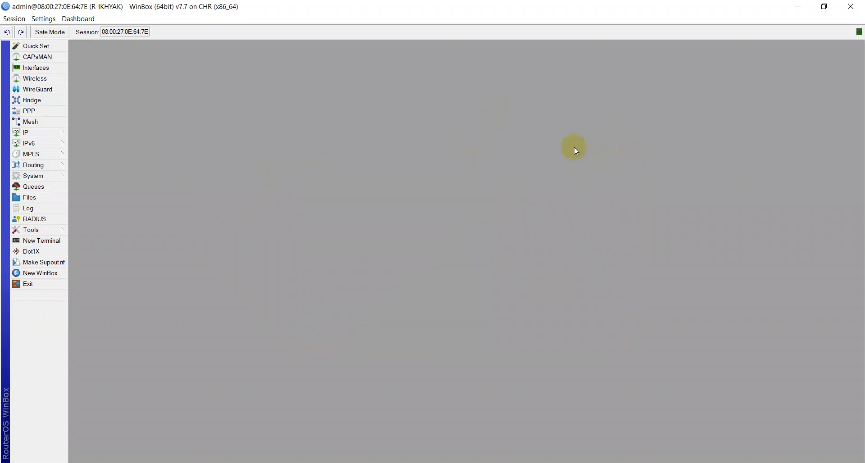
Open the router's IP address list and select the 192.168.1.1/24 entry.
{"action": "left_click", "coordinate": [44, 132]}
{"action": "left_click", "coordinate": [99, 148]}
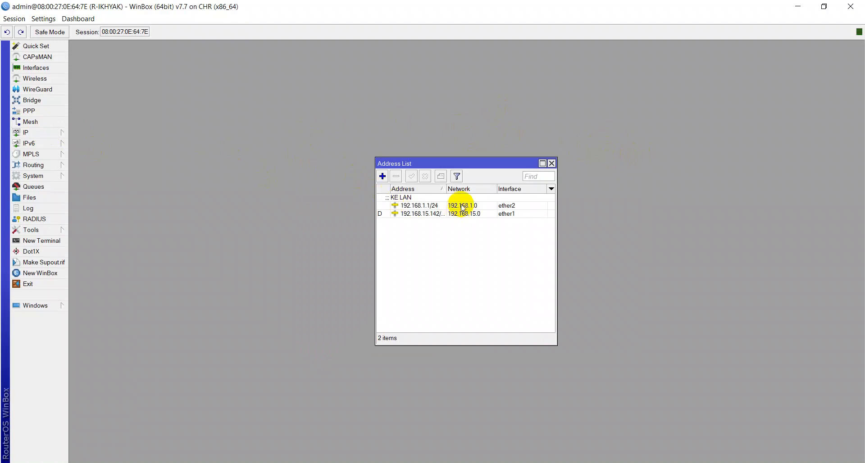
{"action": "left_click", "coordinate": [463, 208]}
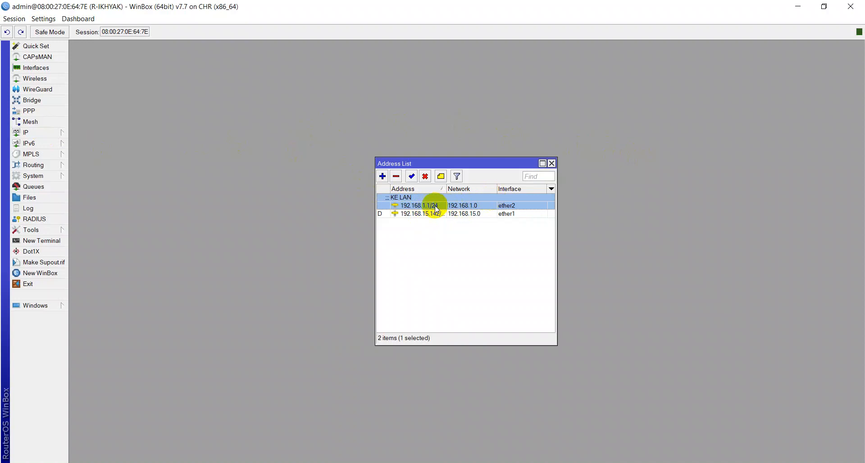
Change ether2's comment to KE LAN and close the interface list.
{"action": "left_click", "coordinate": [39, 71]}
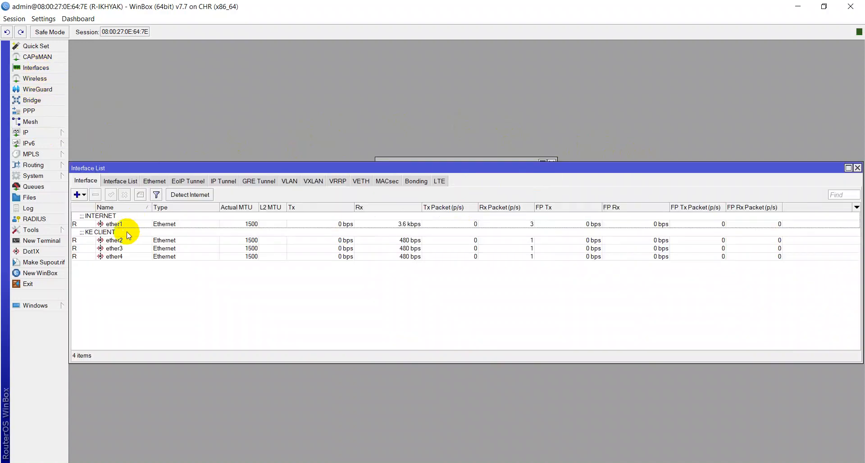
{"action": "left_click", "coordinate": [115, 233]}
{"action": "key", "text": "ctrl+m"}
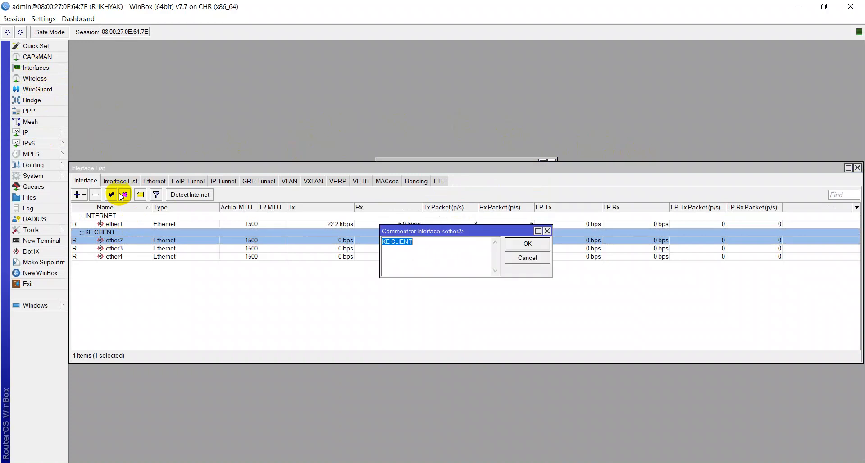
{"action": "key", "text": "End"}
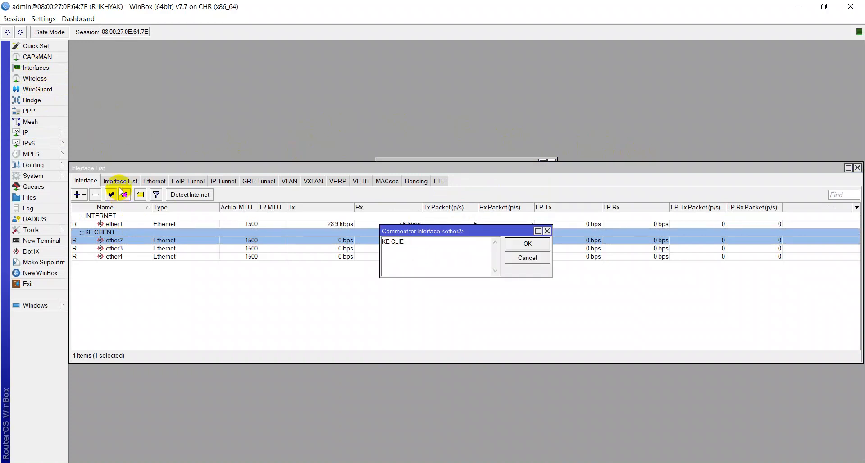
{"action": "type", "text": "a"}
{"action": "type", "text": "LAN"}
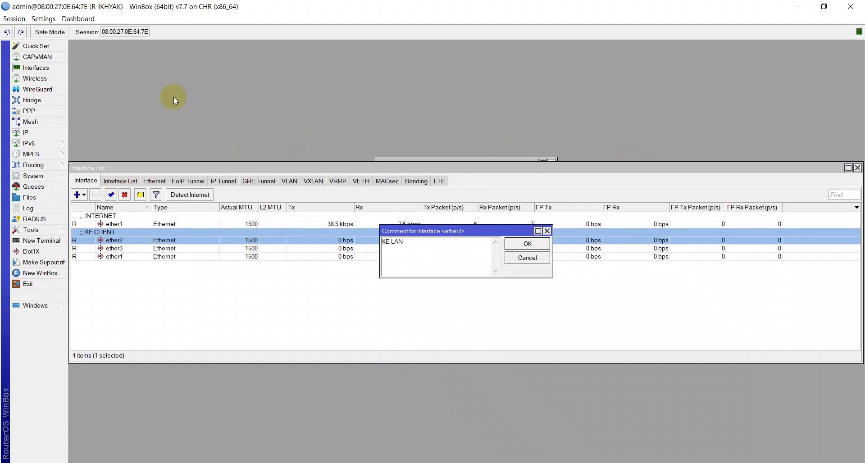
{"action": "left_click", "coordinate": [526, 244]}
{"action": "key", "text": "Escape"}
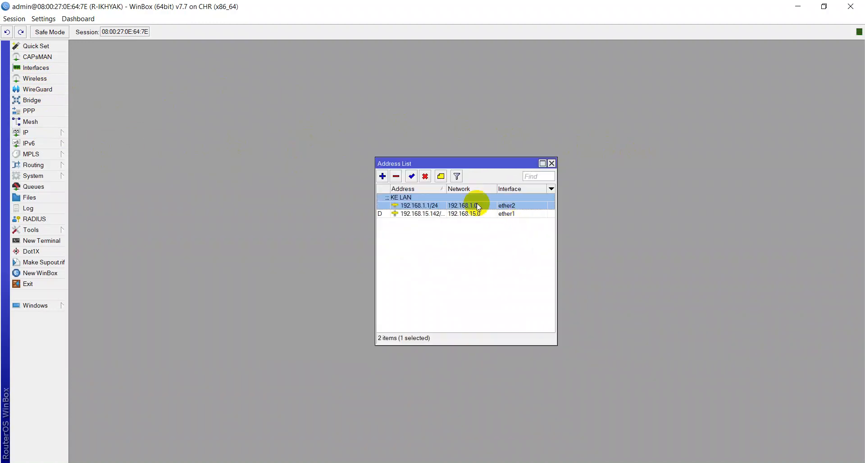
Inspect the 192.168.1.1/24 address entry, leave it unchanged, and close the address list.
{"action": "double_click", "coordinate": [408, 207]}
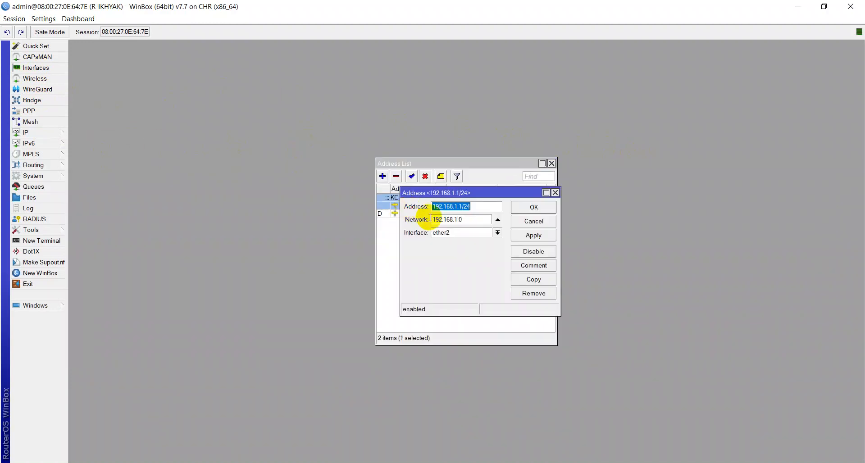
{"action": "left_click", "coordinate": [438, 207]}
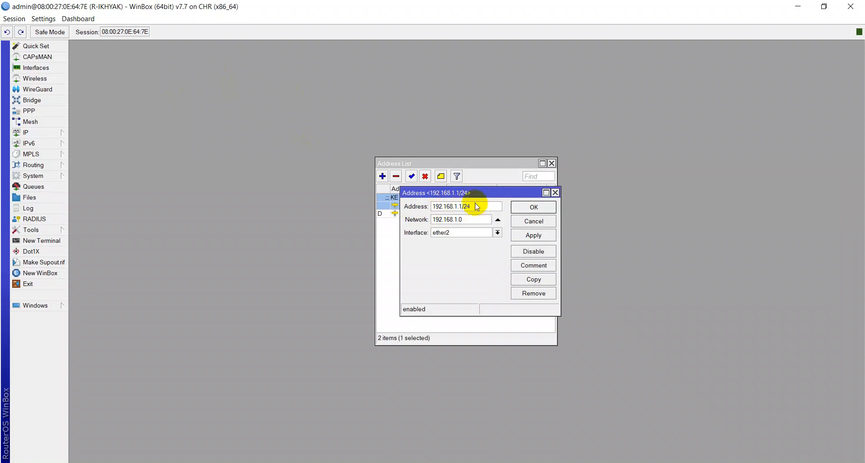
{"action": "left_click", "coordinate": [528, 208]}
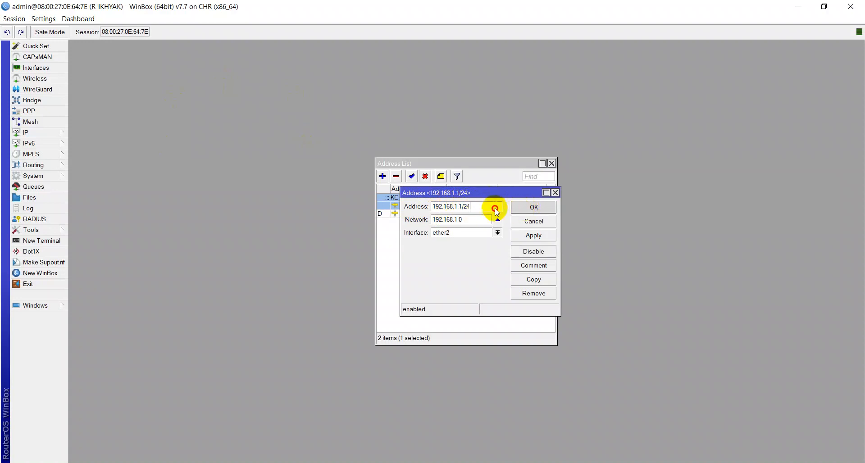
{"action": "left_click", "coordinate": [532, 208]}
{"action": "left_click", "coordinate": [552, 164]}
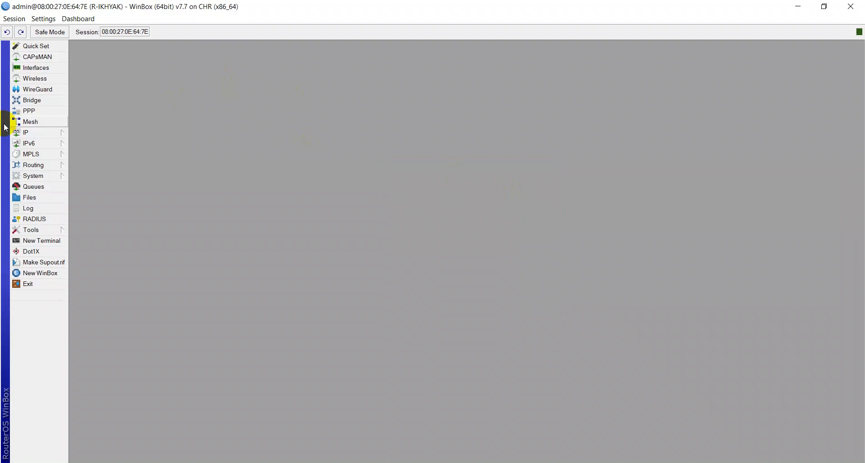
Look over the DHCP Server settings, then switch to the Windows 11 VM.
{"action": "left_click", "coordinate": [20, 132]}
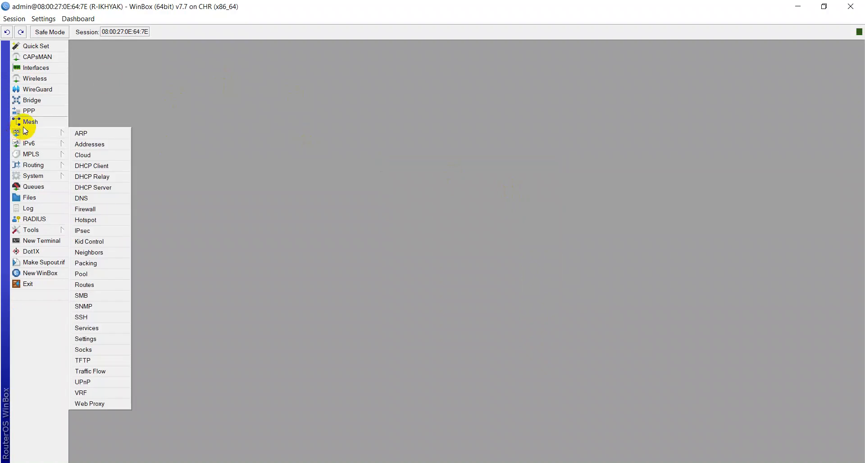
{"action": "left_click", "coordinate": [102, 189]}
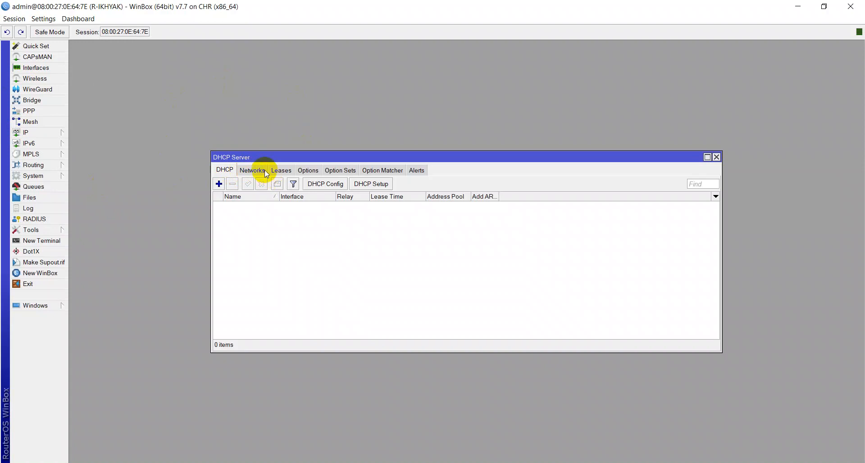
{"action": "key", "text": "Escape"}
{"action": "left_click", "coordinate": [54, 134]}
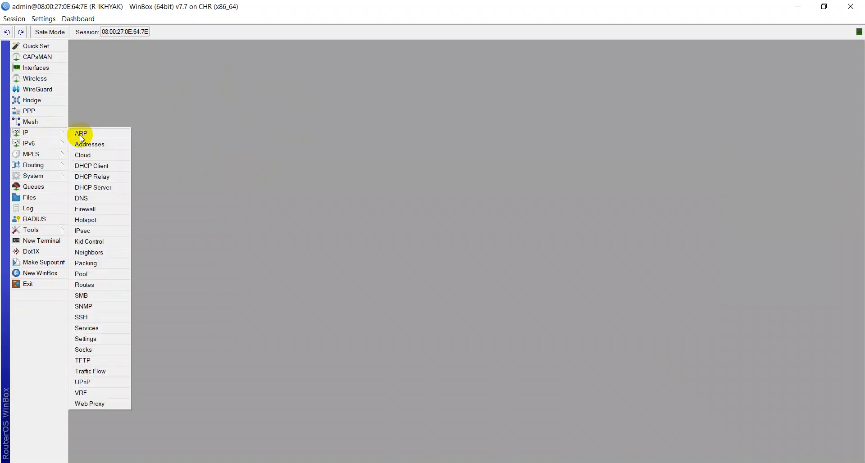
{"action": "left_click", "coordinate": [190, 134]}
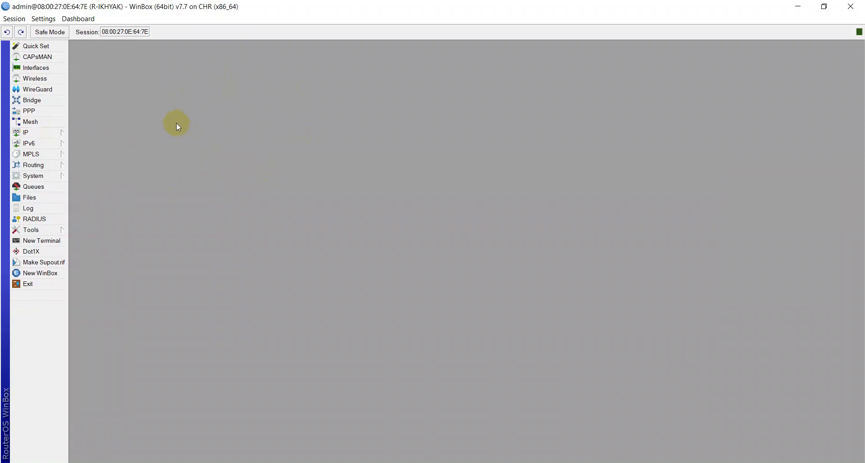
{"action": "left_click", "coordinate": [394, 462]}
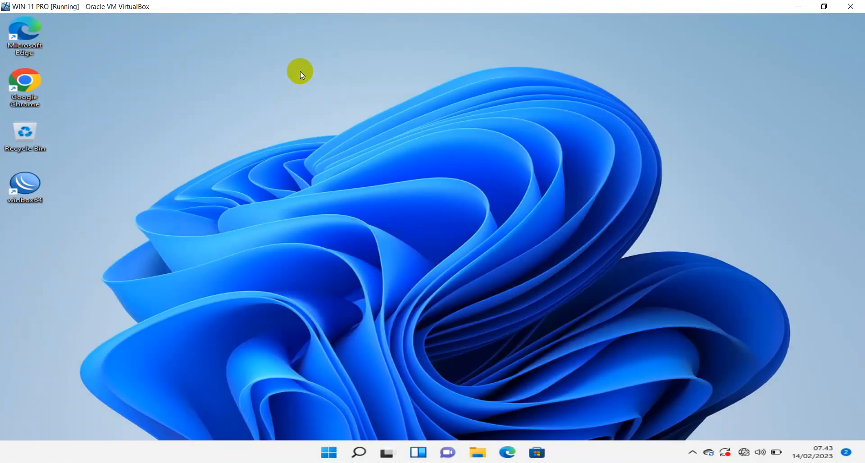
Check the Ethernet adapter's status in Network Connections via ncpa.cpl.
{"action": "key", "text": "super+r"}
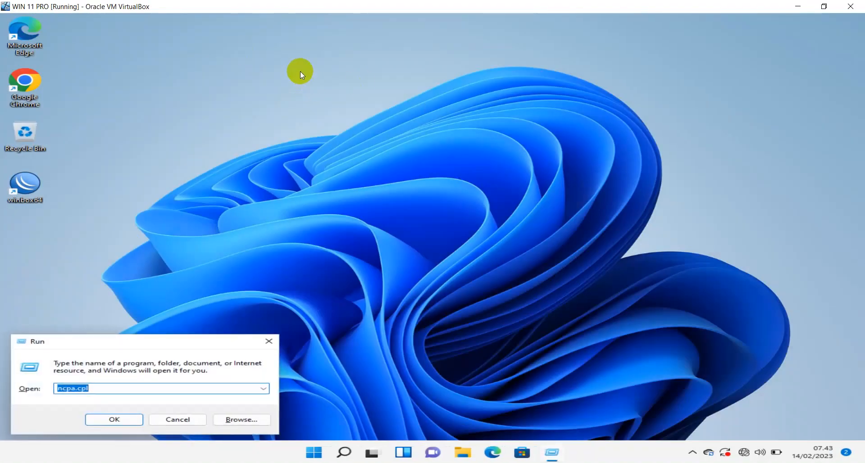
{"action": "type", "text": "nc"}
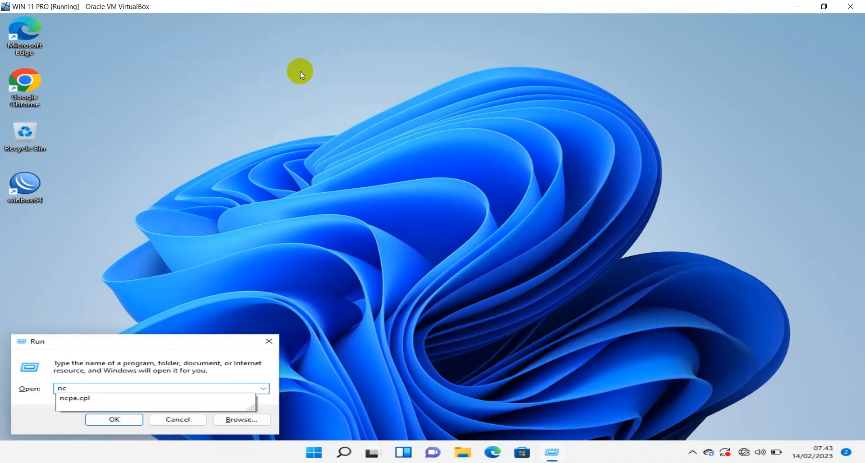
{"action": "key", "text": "Down"}
{"action": "key", "text": "Return"}
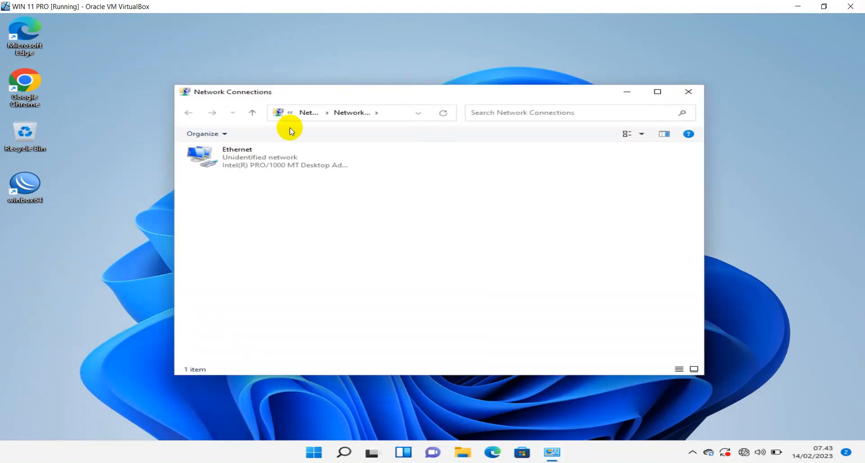
{"action": "left_click", "coordinate": [690, 92]}
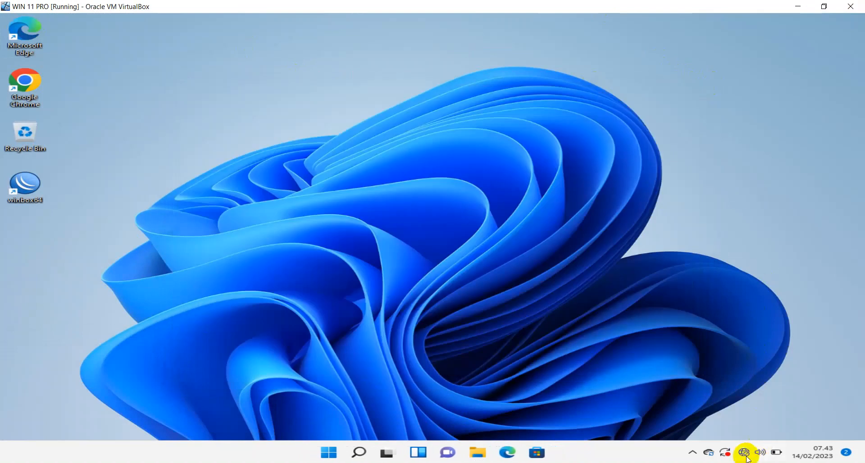
Open Network & internet settings from the taskbar network icon.
{"action": "mouse_move", "coordinate": [747, 457]}
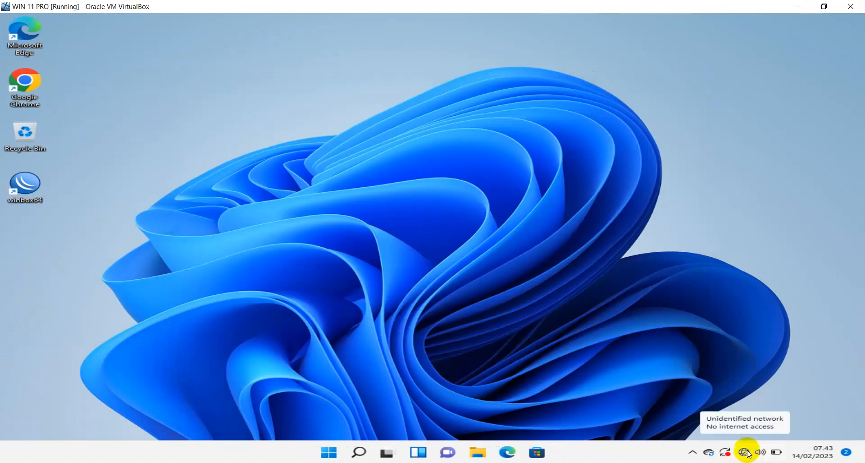
{"action": "right_click", "coordinate": [746, 451]}
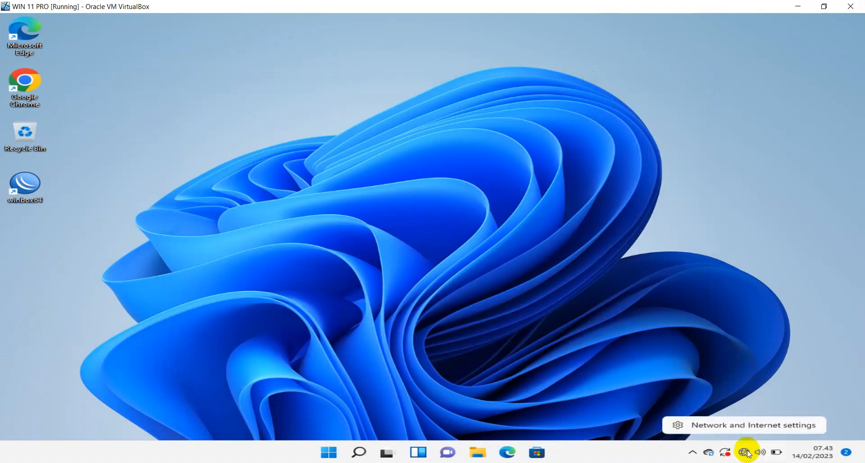
{"action": "left_click", "coordinate": [740, 428]}
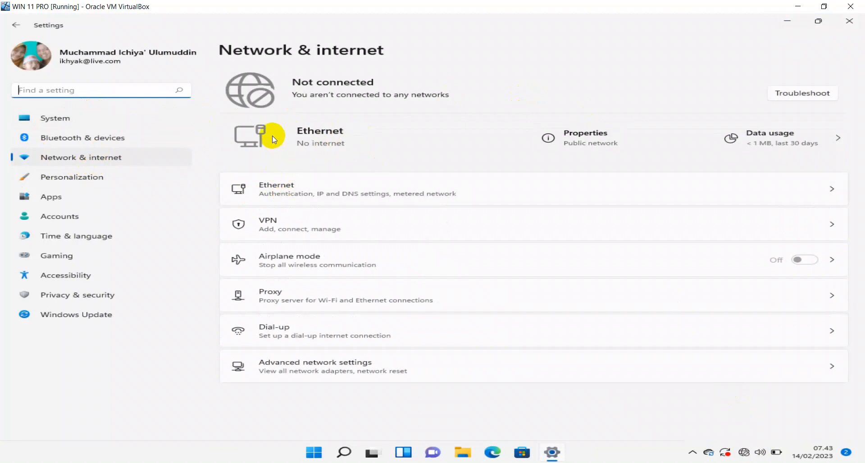
Open the Ethernet details page, cancel authentication settings, and begin editing IP assignment.
{"action": "left_click", "coordinate": [279, 185]}
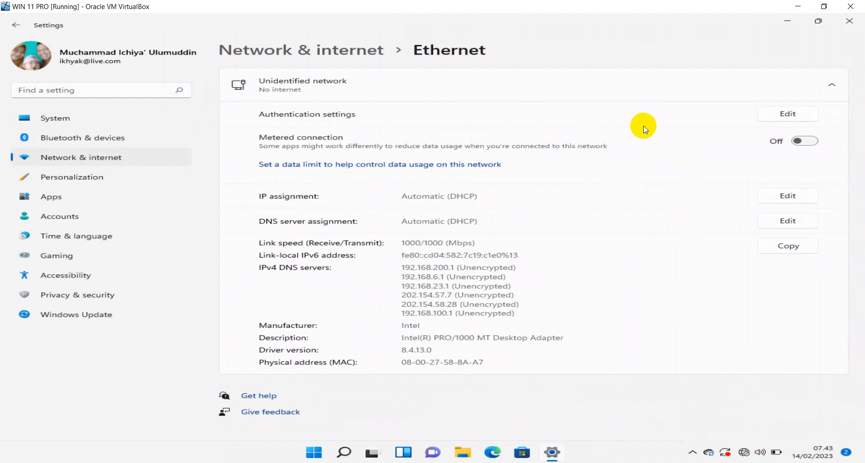
{"action": "left_click", "coordinate": [788, 114]}
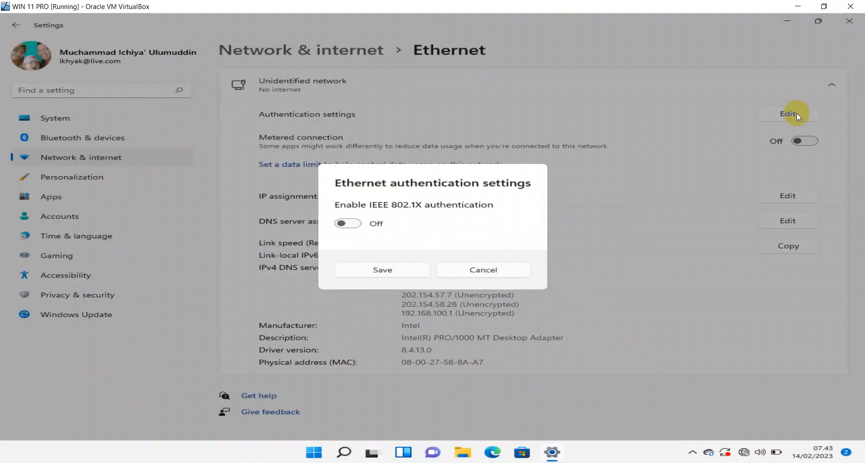
{"action": "left_click", "coordinate": [487, 272]}
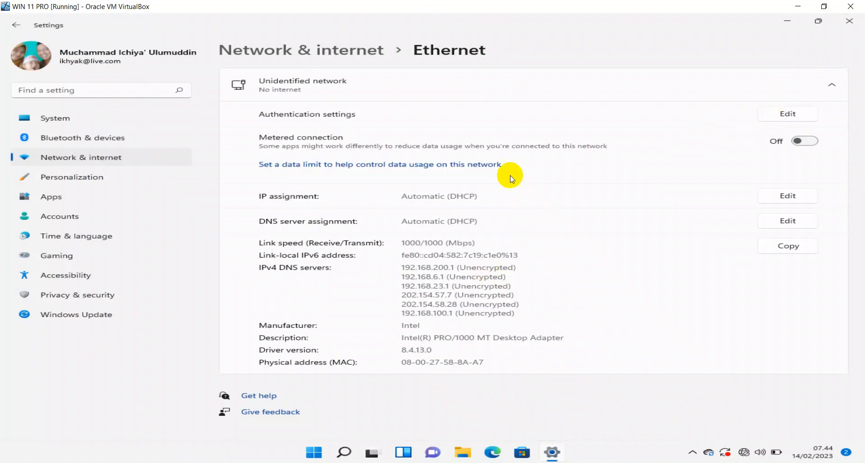
{"action": "left_click", "coordinate": [782, 201]}
Set IP assignment to Manual, enable IPv4, and enter 192.168.1.2 as the IP address.
{"action": "left_click", "coordinate": [502, 210]}
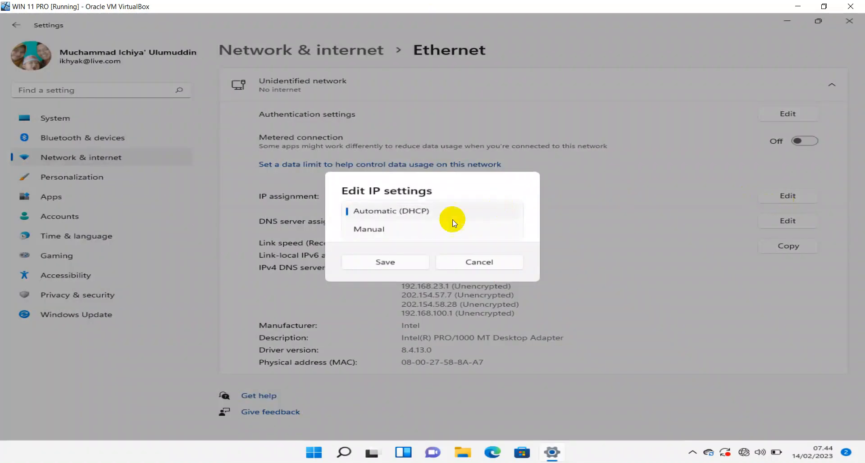
{"action": "left_click", "coordinate": [414, 228]}
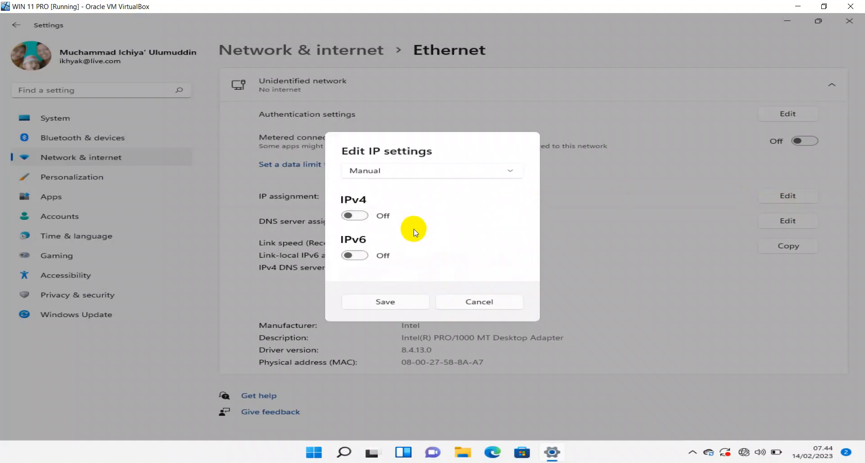
{"action": "left_click", "coordinate": [353, 216]}
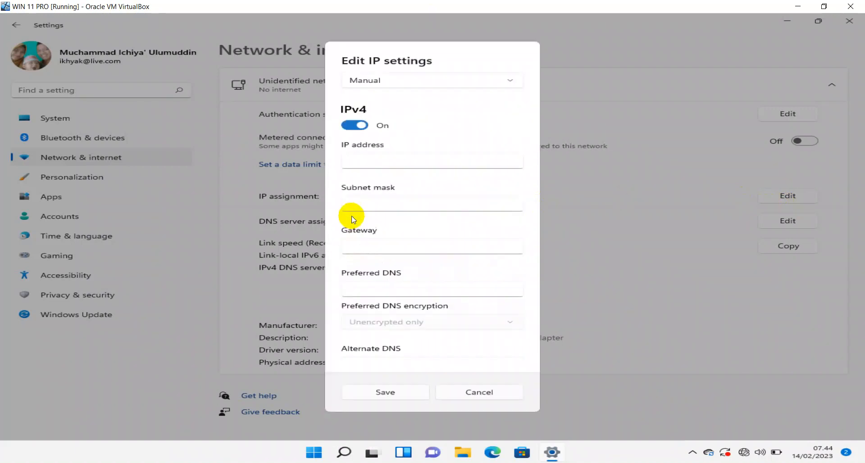
{"action": "left_click", "coordinate": [357, 161]}
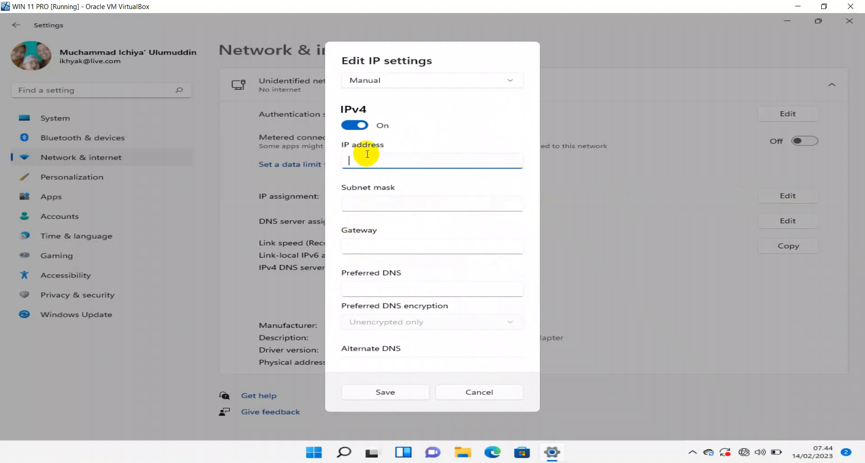
{"action": "type", "text": "192.168.1.2"}
{"action": "key", "text": "Tab"}
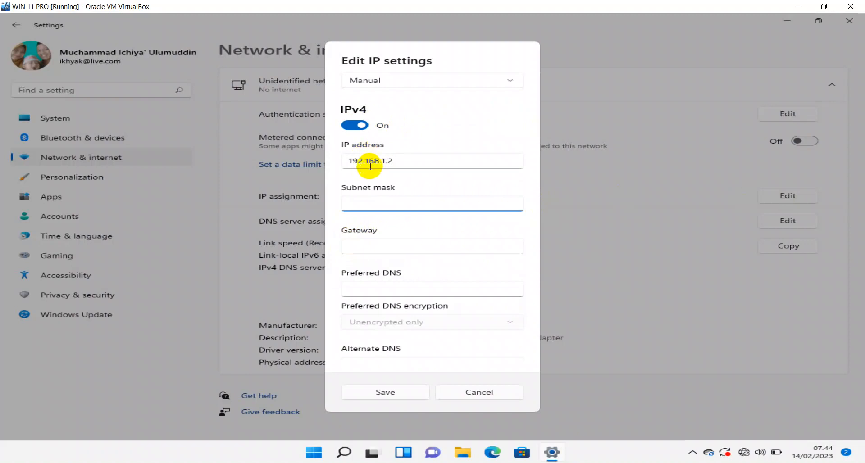
{"action": "left_click", "coordinate": [401, 164]}
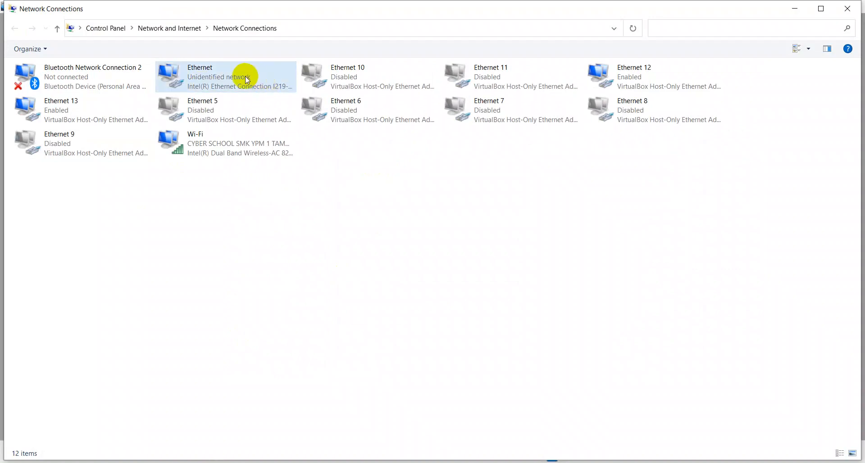
Give Ethernet 12 static IPv4 192.168.2.1 with mask 255.255.255.0 and close Network Connections.
{"action": "right_click", "coordinate": [628, 83]}
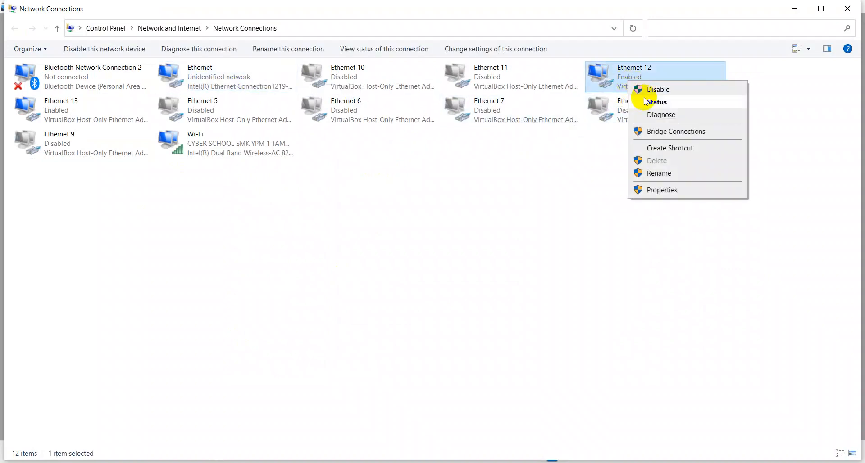
{"action": "left_click", "coordinate": [651, 189]}
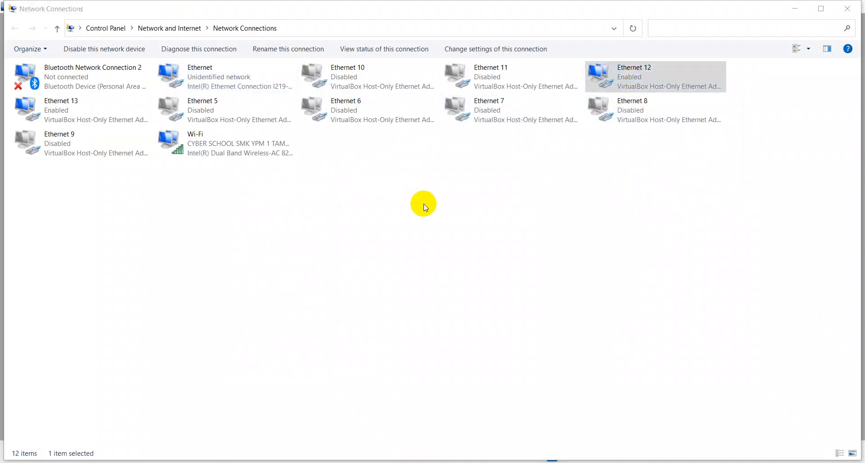
{"action": "double_click", "coordinate": [131, 207]}
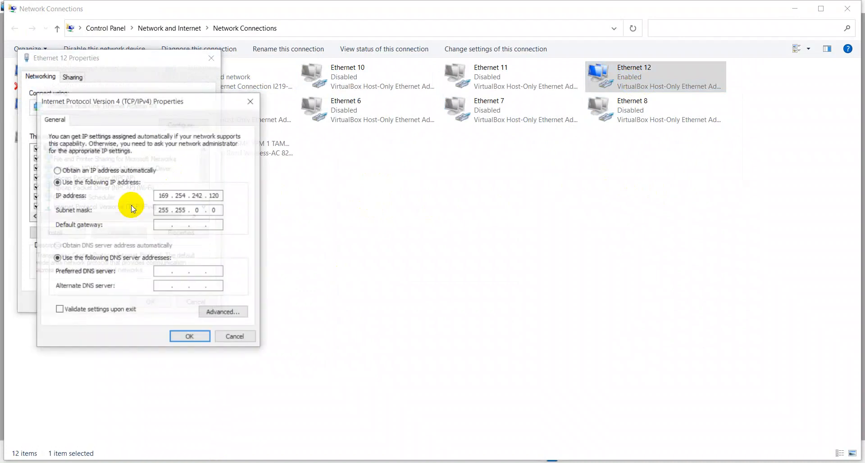
{"action": "left_click", "coordinate": [144, 170]}
{"action": "left_click", "coordinate": [143, 184]}
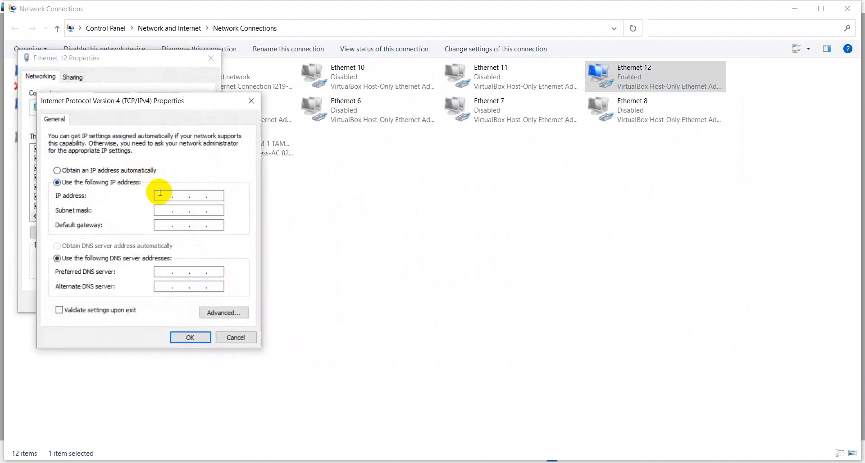
{"action": "left_click", "coordinate": [165, 197]}
{"action": "type", "text": "19"}
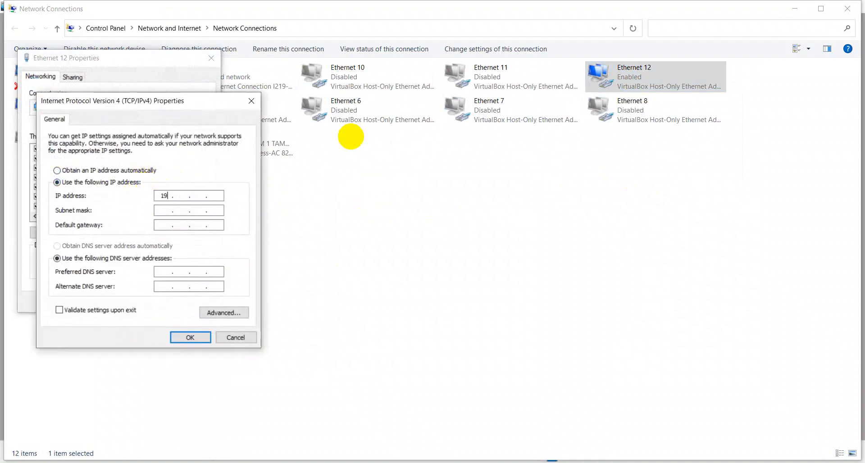
{"action": "type", "text": "2"}
{"action": "key", "text": "Tab"}
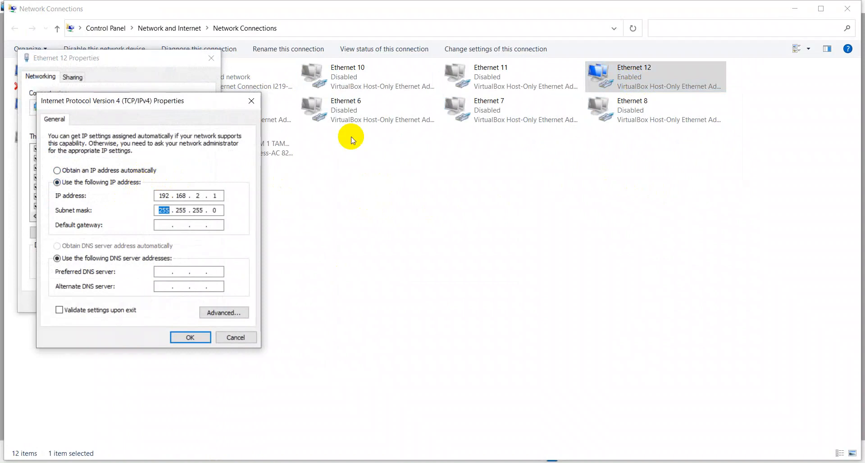
{"action": "key", "text": "Return"}
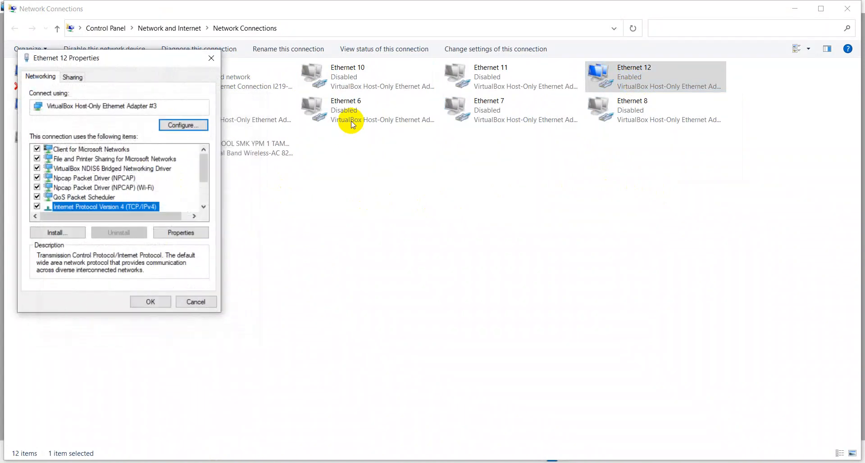
{"action": "key", "text": "Return"}
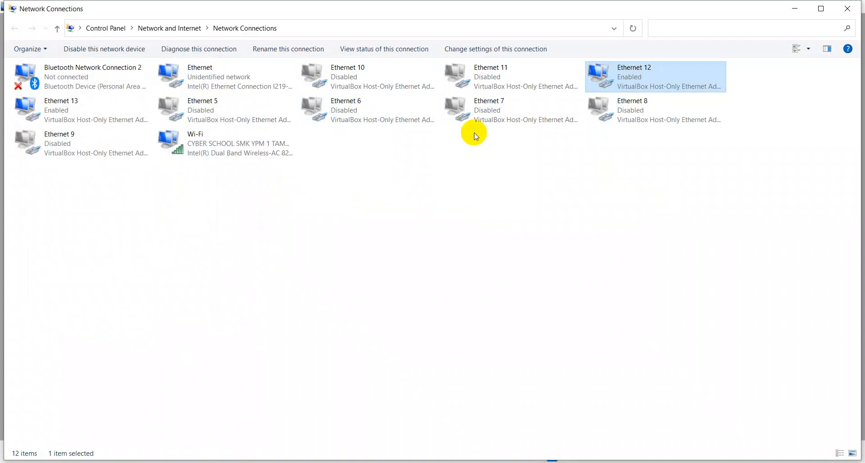
{"action": "left_click", "coordinate": [848, 10]}
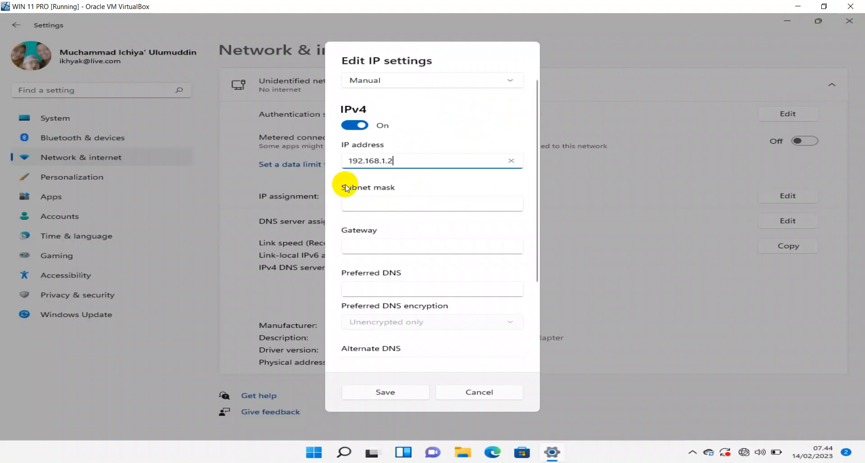
Remove the /24 suffix from the IP address and enter subnet mask 255.255.255.0.
{"action": "left_click", "coordinate": [368, 199]}
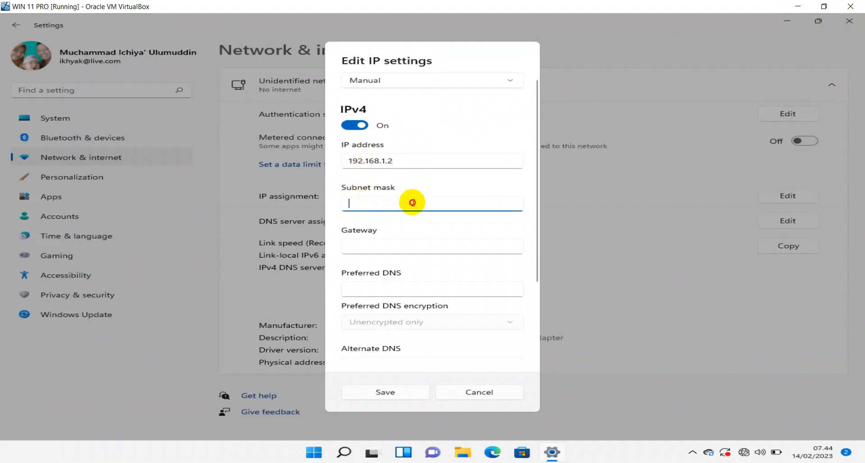
{"action": "left_click", "coordinate": [403, 163]}
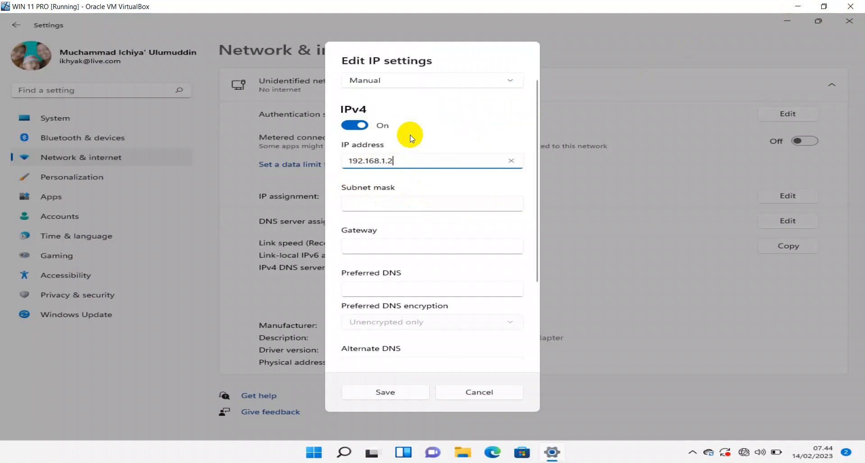
{"action": "key", "text": "Tab"}
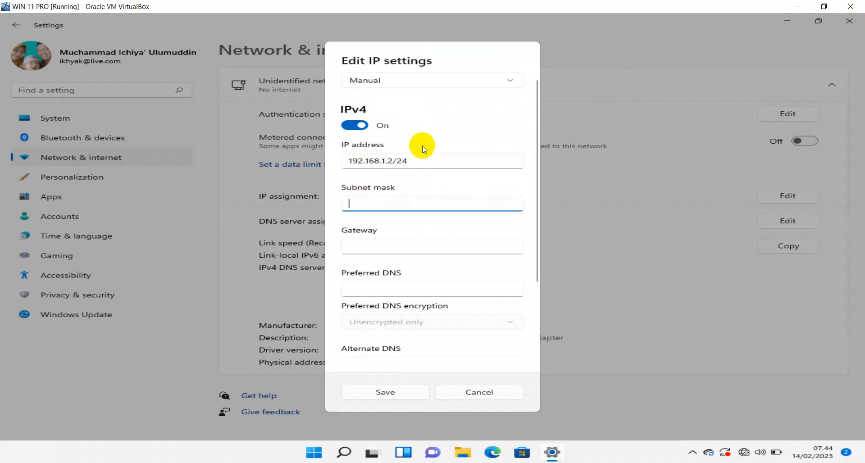
{"action": "left_click", "coordinate": [422, 161]}
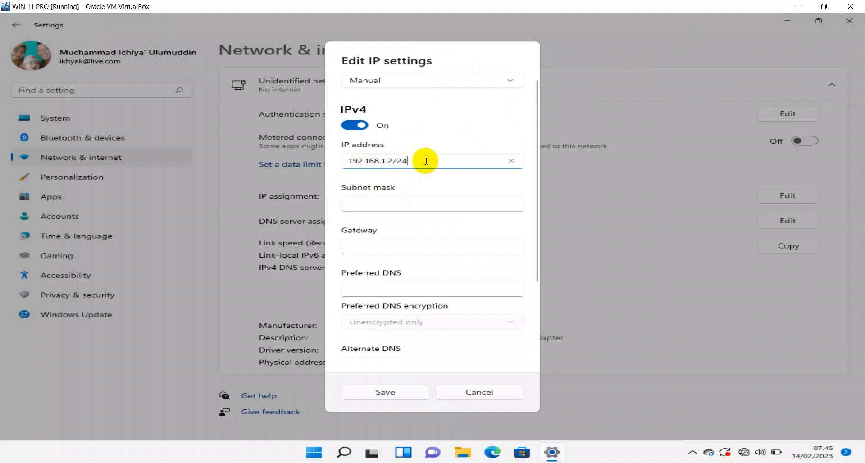
{"action": "key", "text": "Tab"}
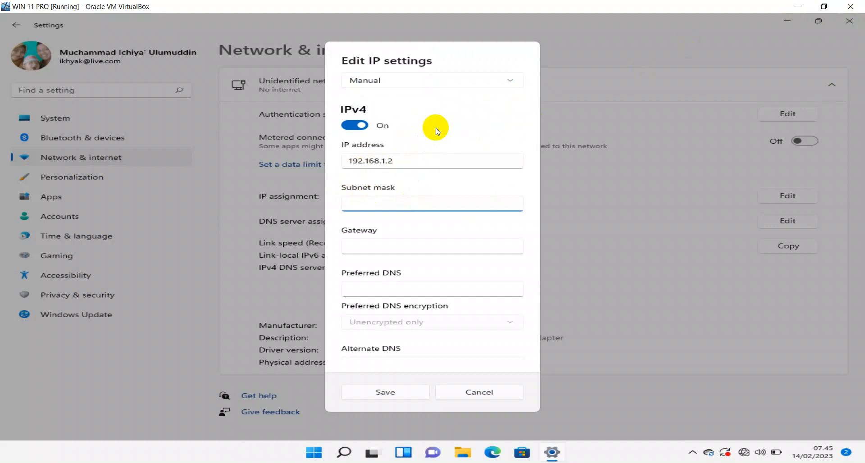
{"action": "type", "text": "255.255.255.0"}
Enter gateway 192.168.1.1 and preferred DNS 8.8.4.4, then save the IP settings.
{"action": "left_click", "coordinate": [395, 247]}
{"action": "type", "text": "192.16"}
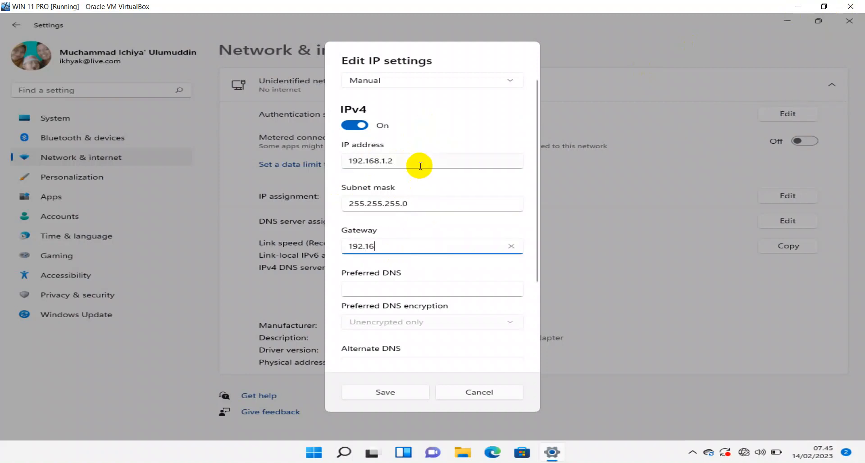
{"action": "type", "text": "8.1.1"}
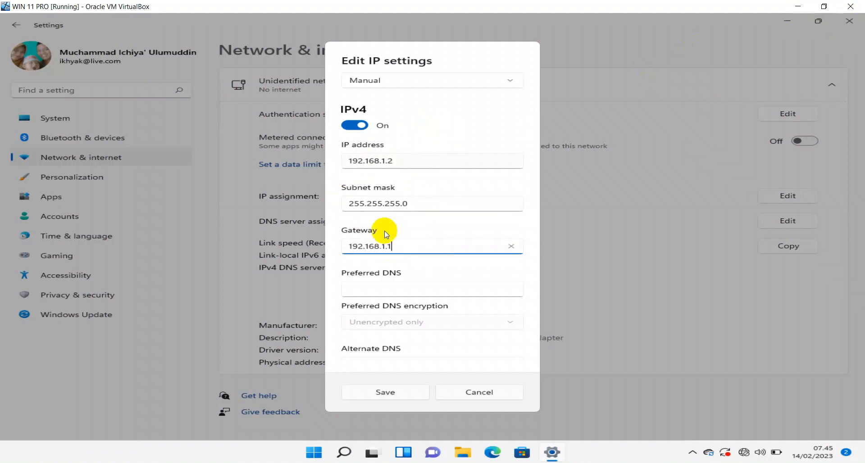
{"action": "left_click", "coordinate": [415, 288]}
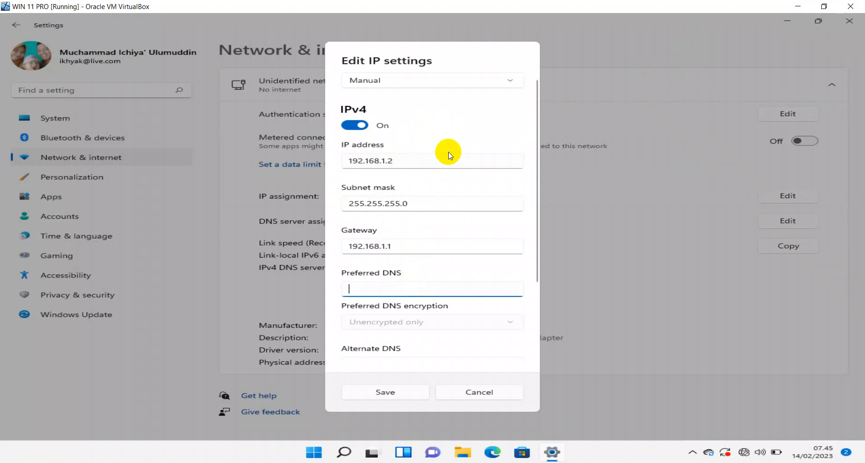
{"action": "type", "text": "8.8.4.4"}
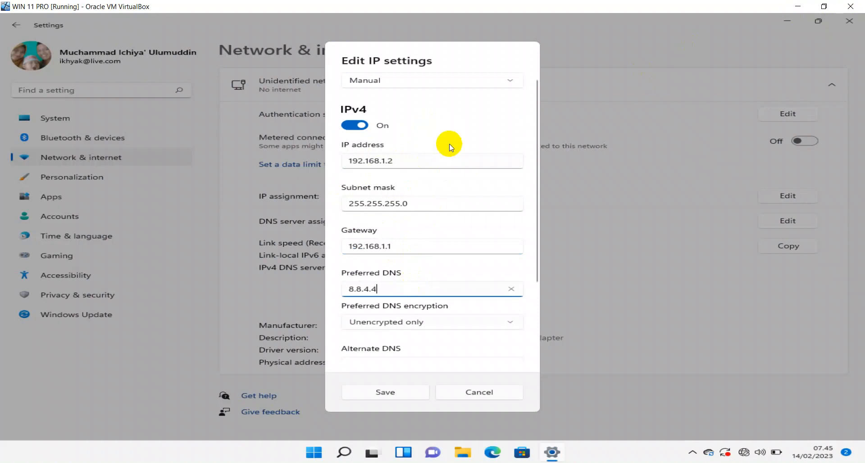
{"action": "left_click", "coordinate": [415, 393]}
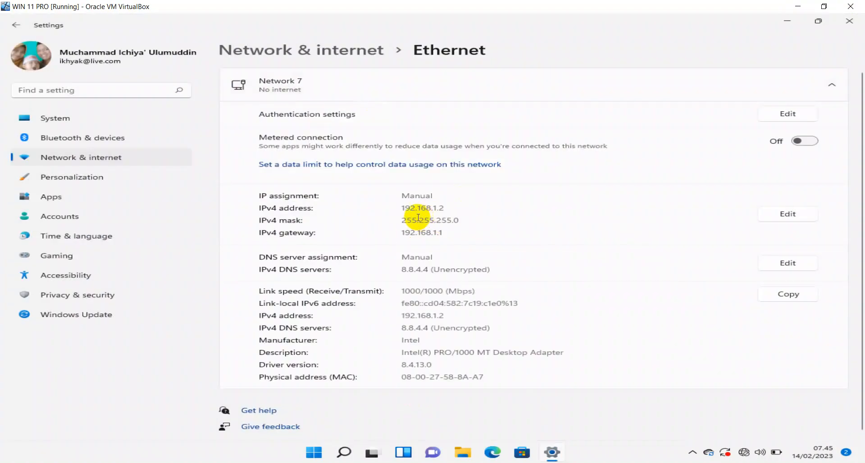
Minimize Settings, open Command Prompt, and run ipconfig to check the IP configuration.
{"action": "left_click", "coordinate": [788, 25]}
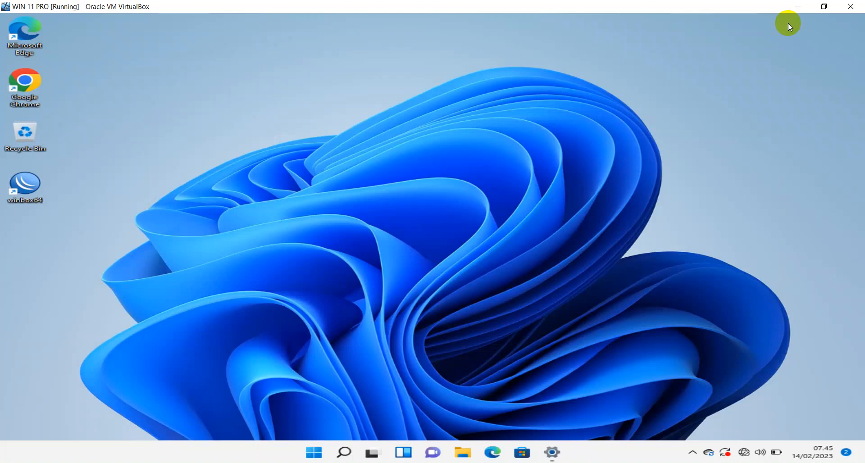
{"action": "key", "text": "super+r"}
{"action": "type", "text": "cmd"}
{"action": "key", "text": "Return"}
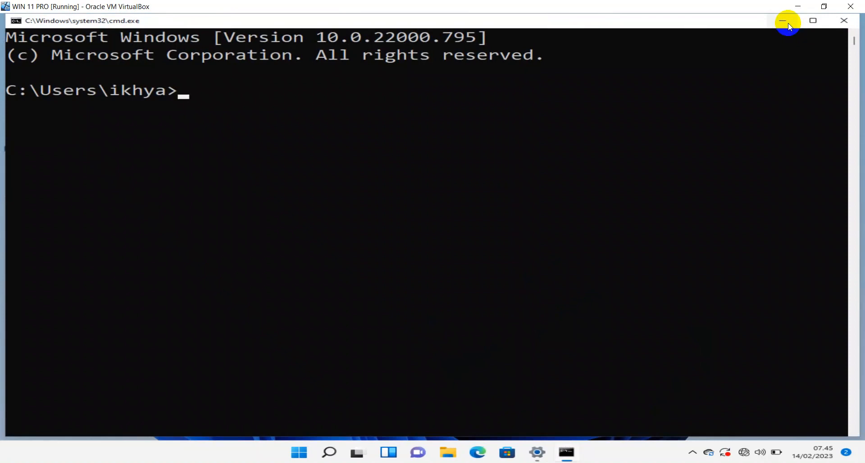
{"action": "type", "text": "ipconfig"}
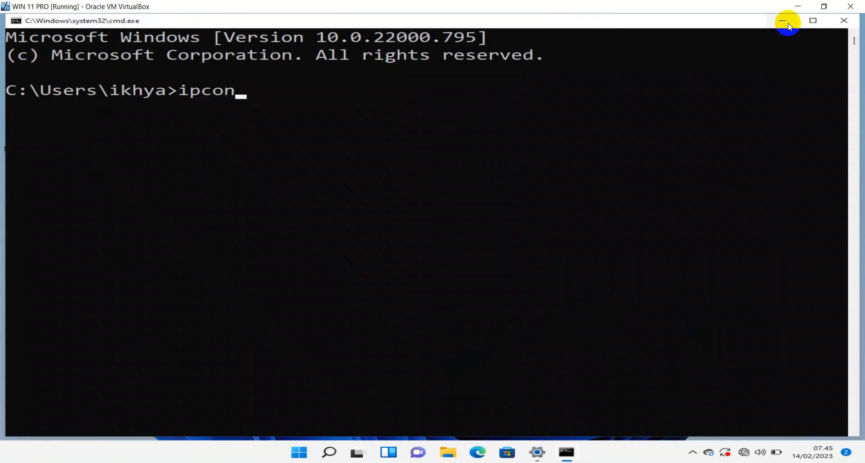
{"action": "key", "text": "Return"}
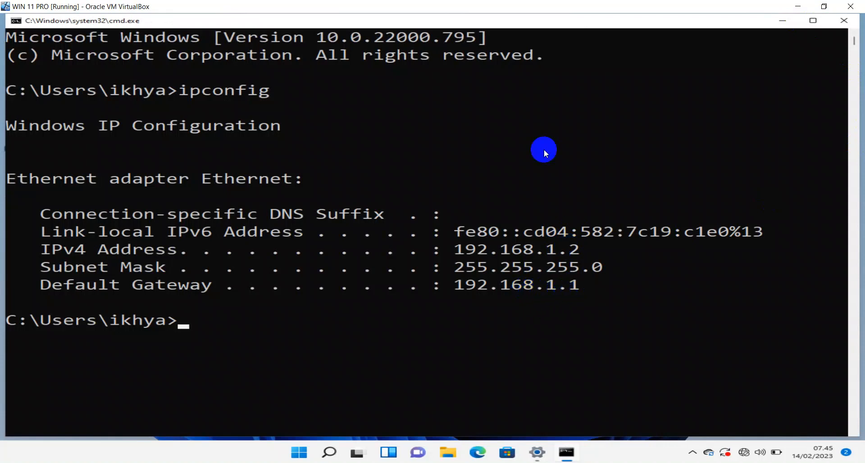
Ping the 192.168.1.1 gateway, then ping google.com, which fails to resolve.
{"action": "type", "text": "ping "}
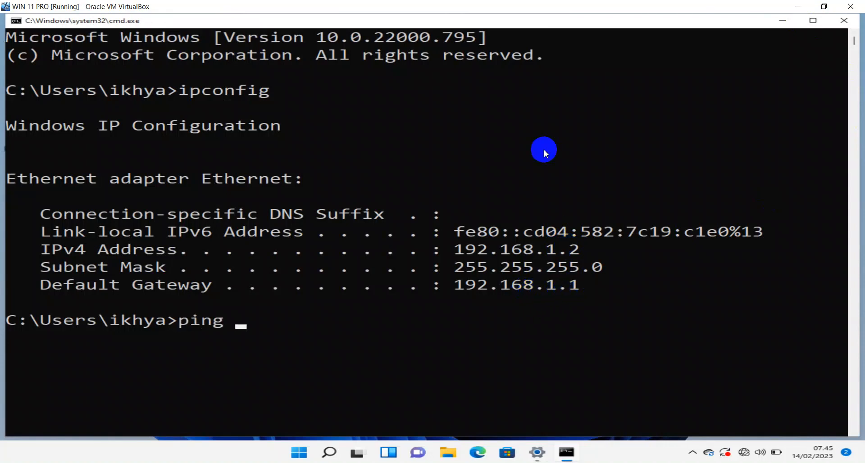
{"action": "type", "text": "192.168.1.1"}
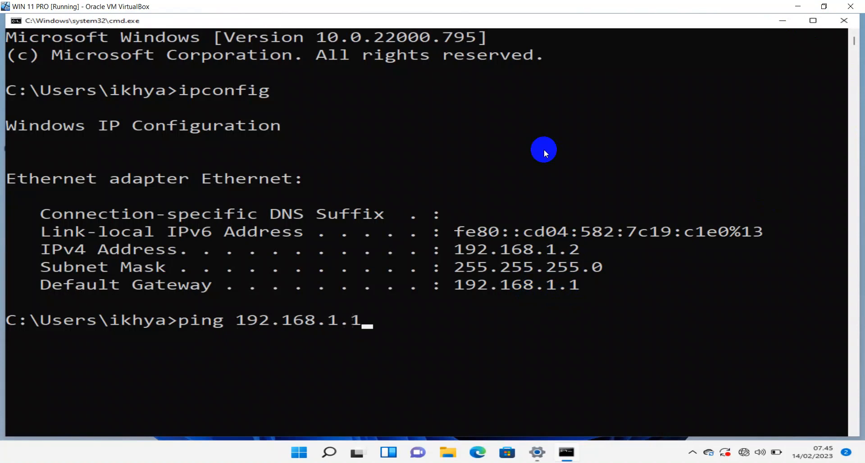
{"action": "key", "text": "Return"}
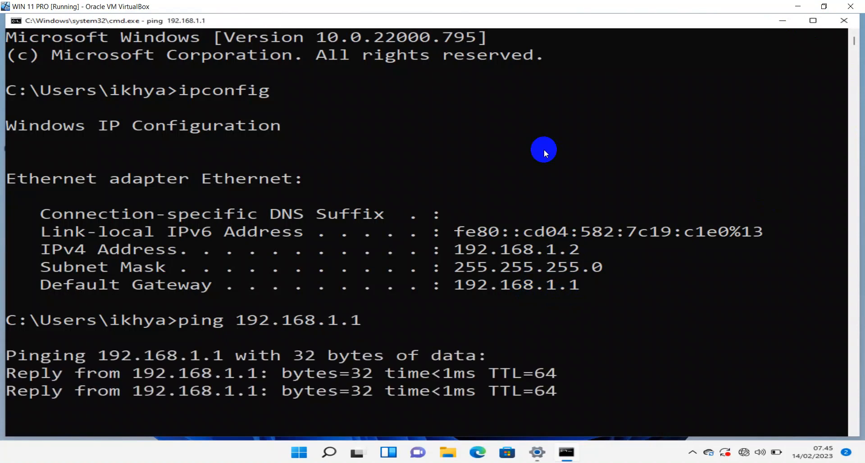
{"action": "key", "text": "ctrl+c"}
{"action": "type", "text": "pi"}
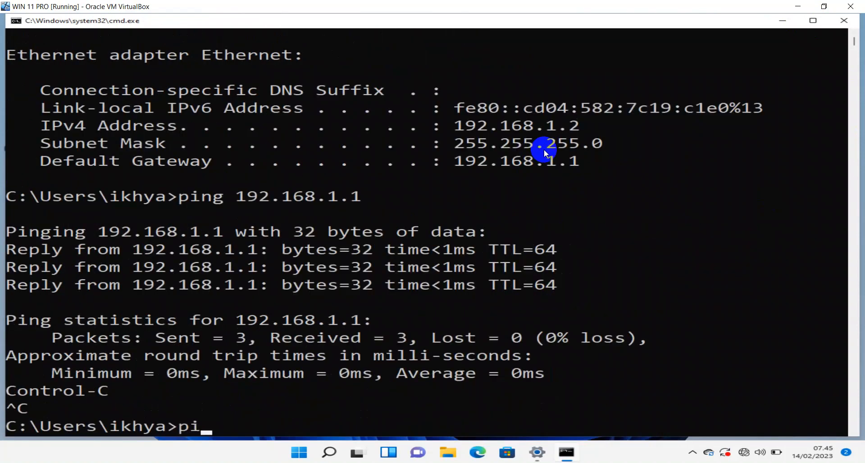
{"action": "type", "text": "ng google.com"}
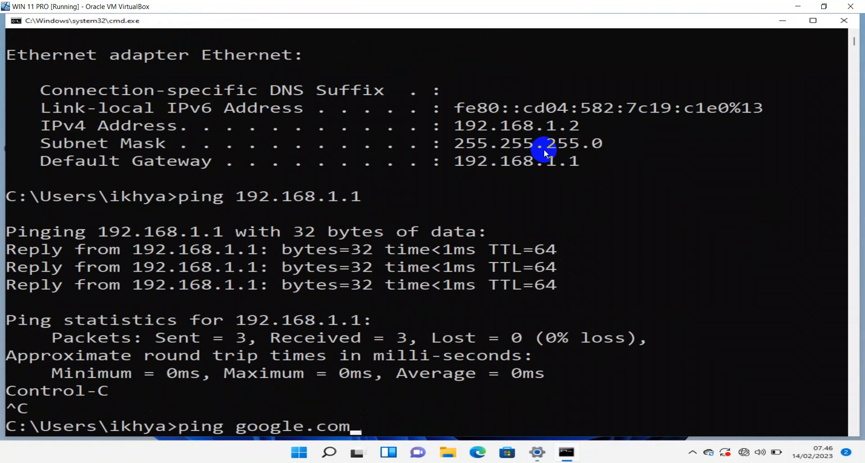
{"action": "key", "text": "Return"}
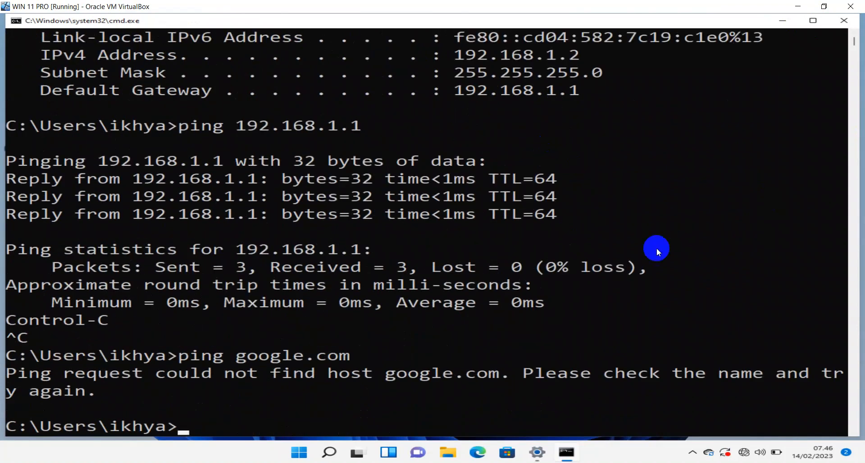
{"action": "left_click", "coordinate": [498, 462]}
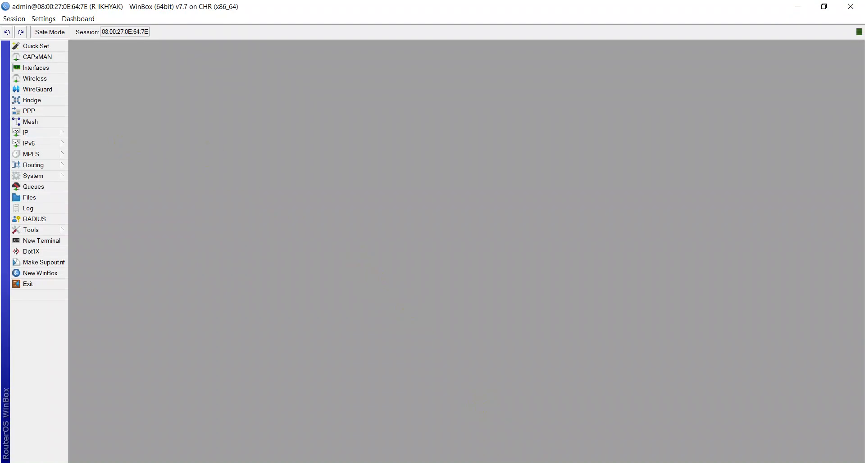
{"action": "left_click", "coordinate": [232, 462]}
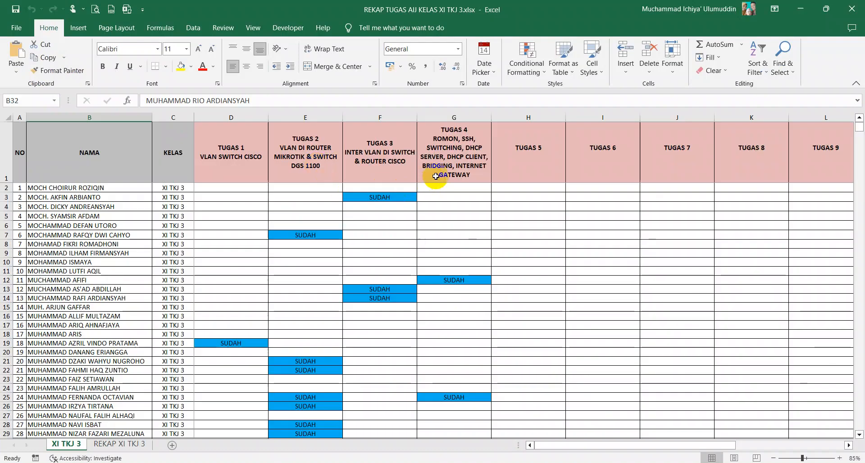
{"action": "key", "text": "alt+Tab"}
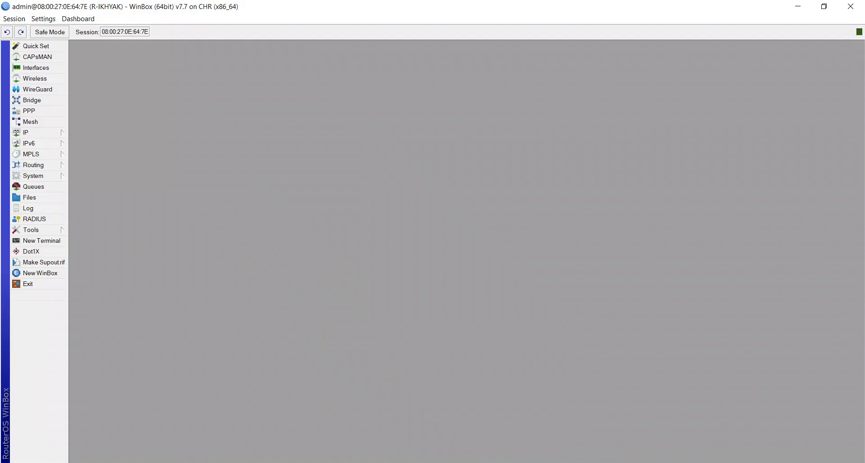
{"action": "left_click", "coordinate": [293, 462]}
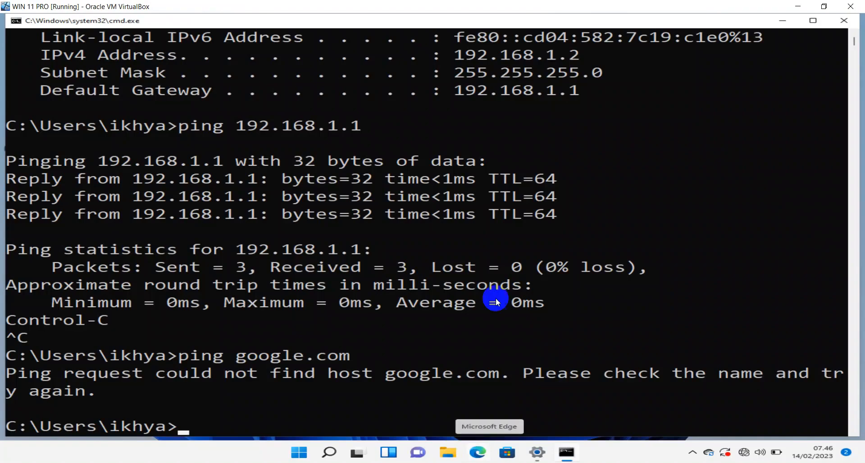
Rerun ping google.com, then ping mikrotik.com and cancel it with Ctrl+C.
{"action": "key", "text": "Up"}
{"action": "key", "text": "Return"}
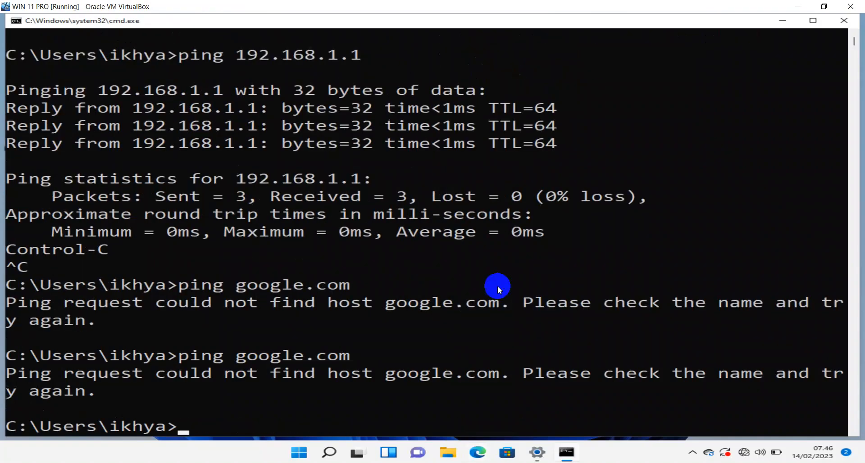
{"action": "type", "text": "ping "}
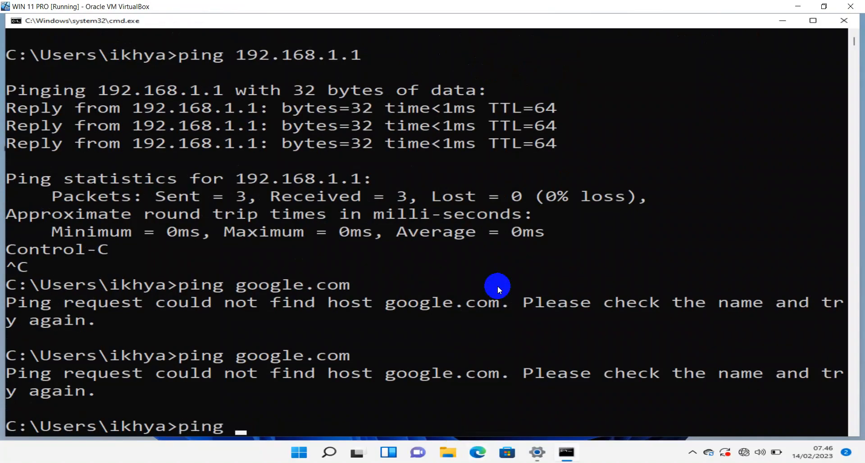
{"action": "type", "text": "mirkotik"}
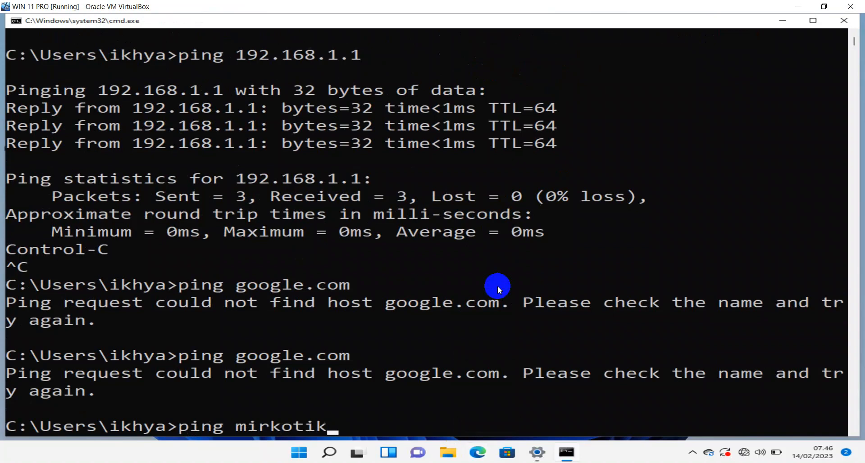
{"action": "key", "text": "BackSpace"}
{"action": "key", "text": "BackSpace"}
{"action": "key", "text": "BackSpace"}
{"action": "key", "text": "BackSpace"}
{"action": "key", "text": "BackSpace"}
{"action": "key", "text": "BackSpace"}
{"action": "type", "text": "krotik"}
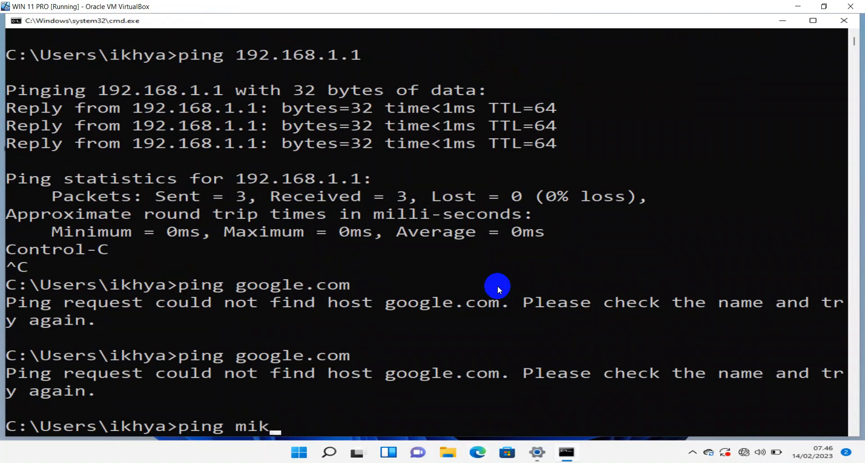
{"action": "type", "text": ".com"}
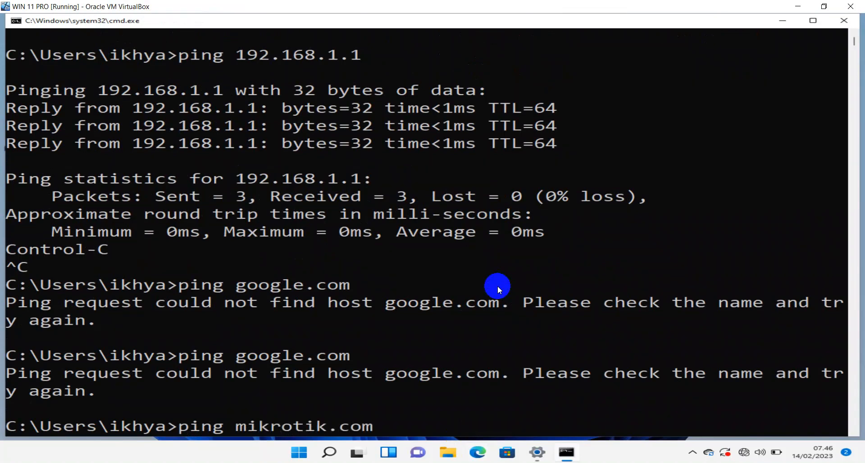
{"action": "key", "text": "Return"}
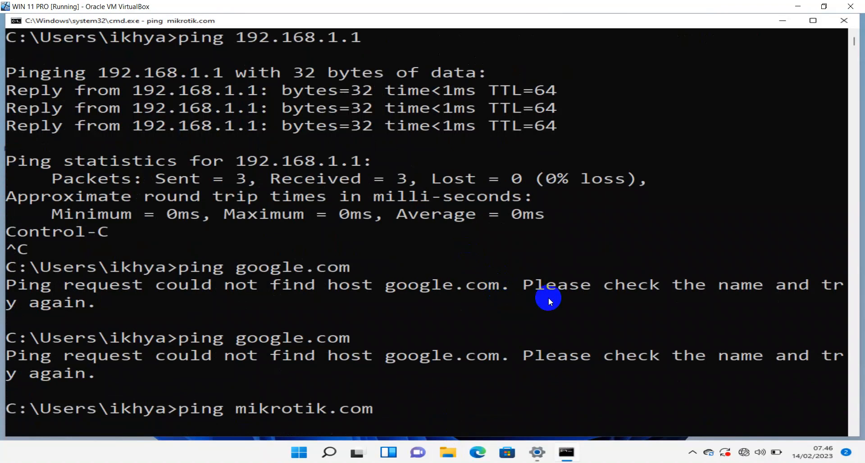
{"action": "key", "text": "ctrl+c"}
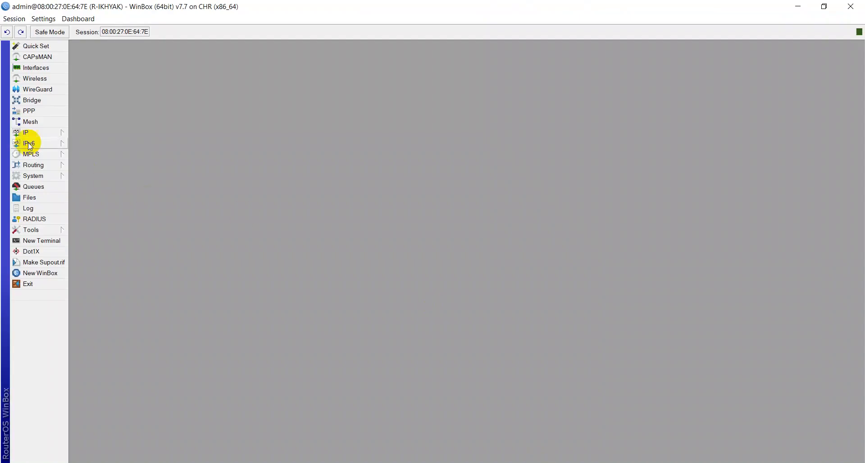
{"action": "left_click", "coordinate": [26, 133]}
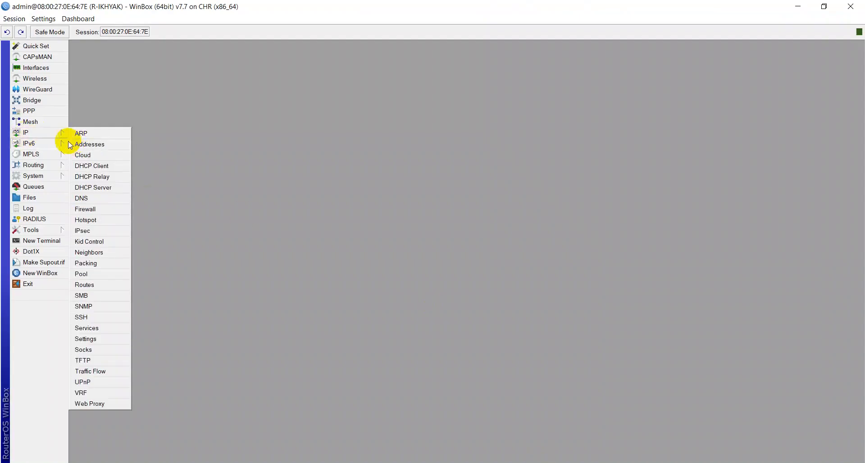
Check the router's DHCP Client lease on ether1 under IP > DHCP Client.
{"action": "left_click", "coordinate": [56, 131]}
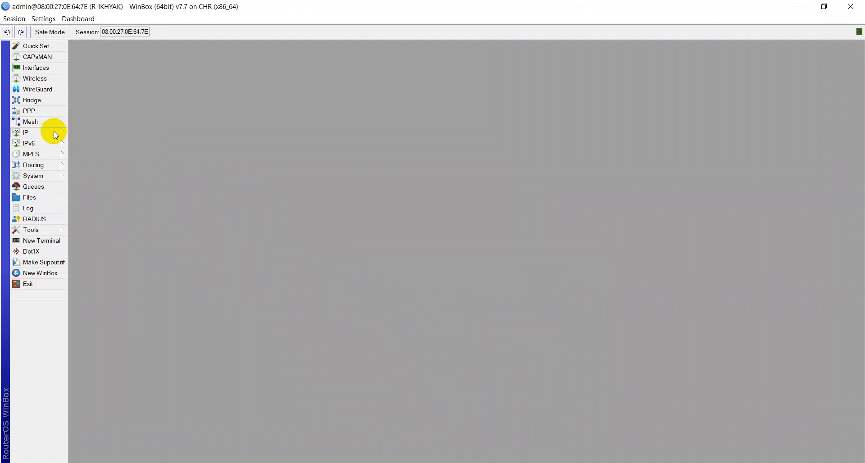
{"action": "left_click", "coordinate": [53, 131]}
{"action": "left_click", "coordinate": [105, 166]}
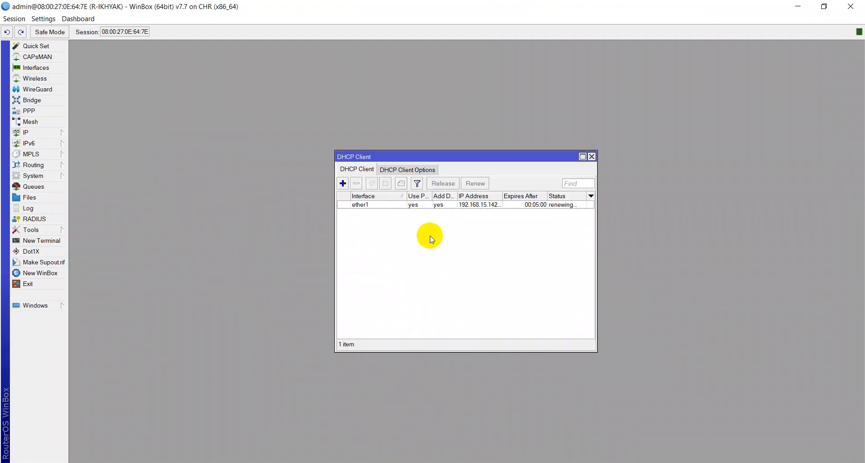
{"action": "key", "text": "Escape"}
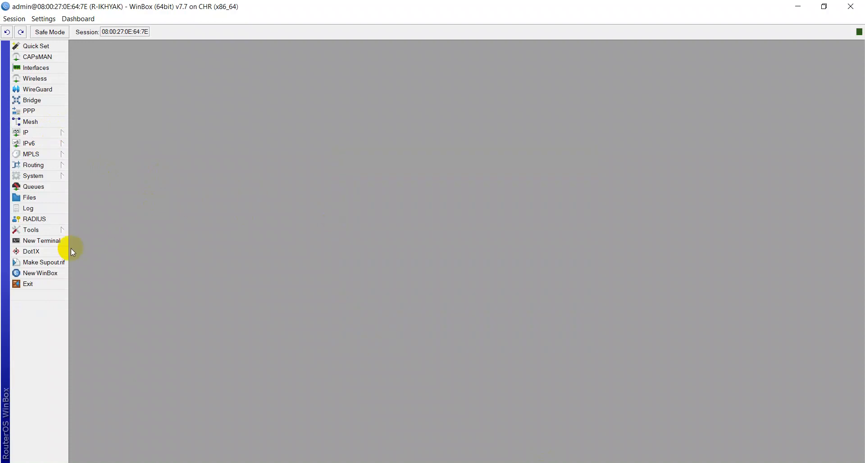
Ping google.com from a new router terminal, getting replies from 74.125.24.139, then close it.
{"action": "left_click", "coordinate": [52, 243]}
{"action": "type", "text": "EIN"}
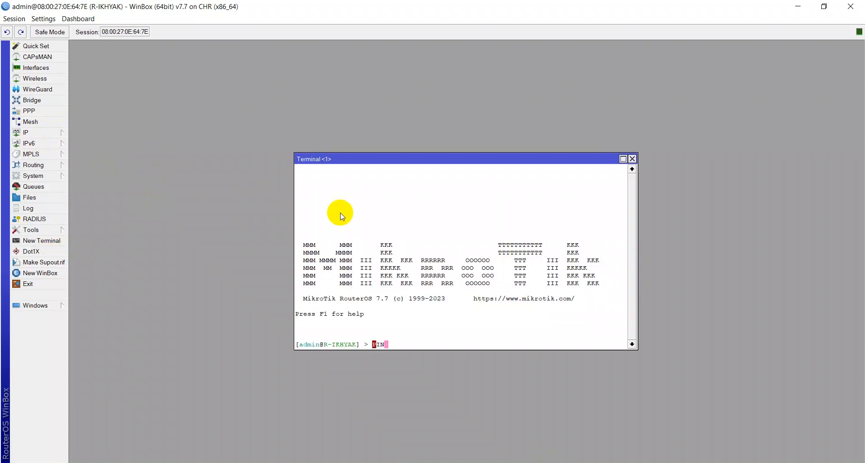
{"action": "key", "text": "BackSpace"}
{"action": "key", "text": "BackSpace"}
{"action": "key", "text": "BackSpace"}
{"action": "type", "text": "ing google.c"}
{"action": "key", "text": "Return"}
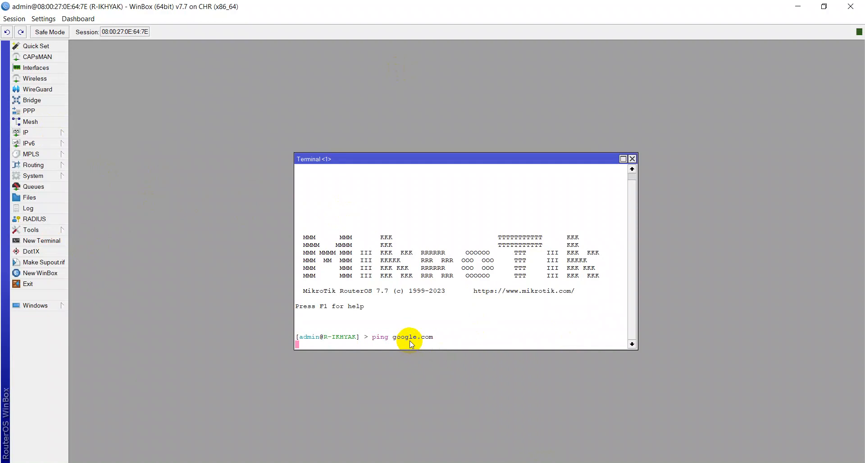
{"action": "left_click", "coordinate": [632, 159]}
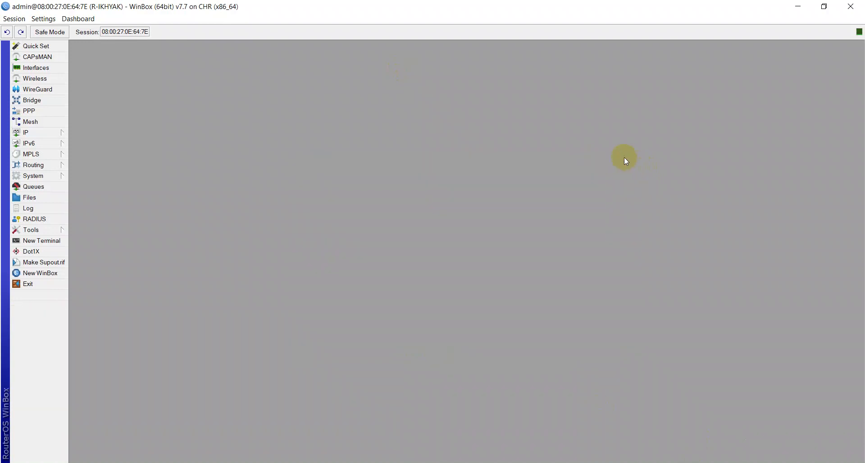
Create a new NAT rule in IP > Firewall with out interface ether1.
{"action": "left_click", "coordinate": [41, 132]}
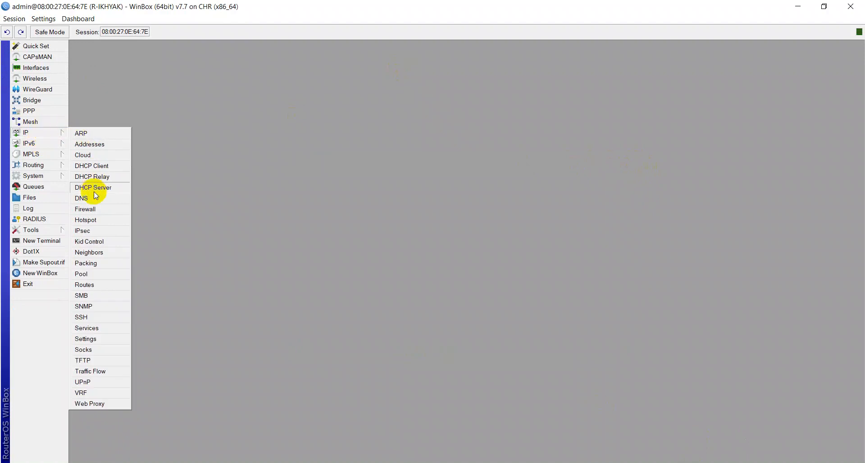
{"action": "left_click", "coordinate": [90, 209]}
{"action": "left_click", "coordinate": [266, 171]}
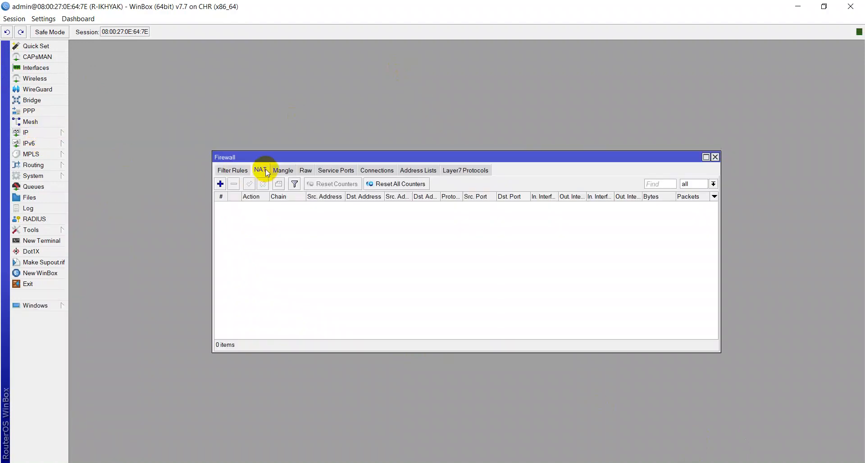
{"action": "left_click", "coordinate": [220, 184]}
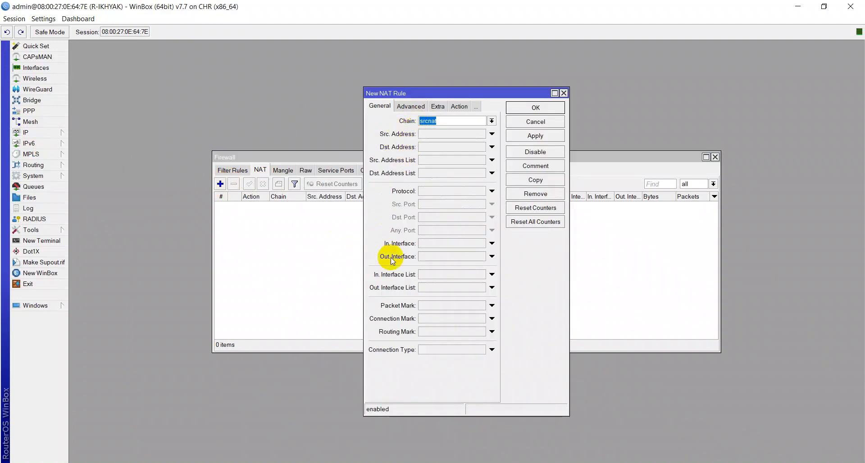
{"action": "left_click", "coordinate": [434, 257]}
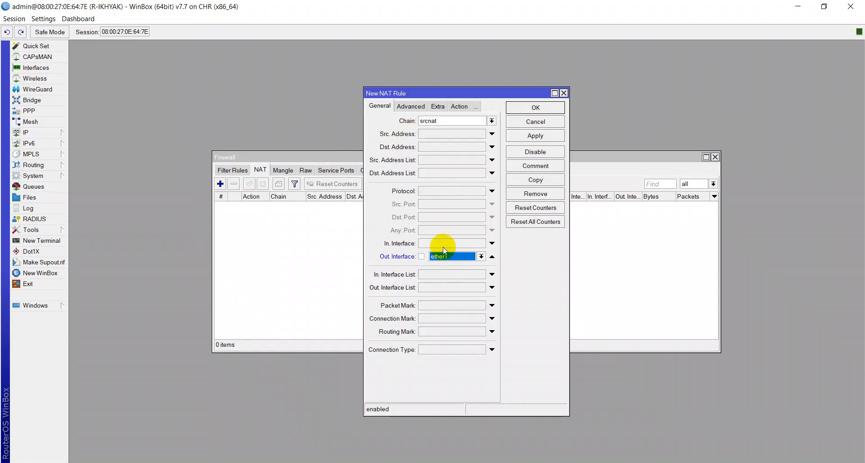
{"action": "left_click", "coordinate": [443, 258]}
{"action": "left_click", "coordinate": [449, 261]}
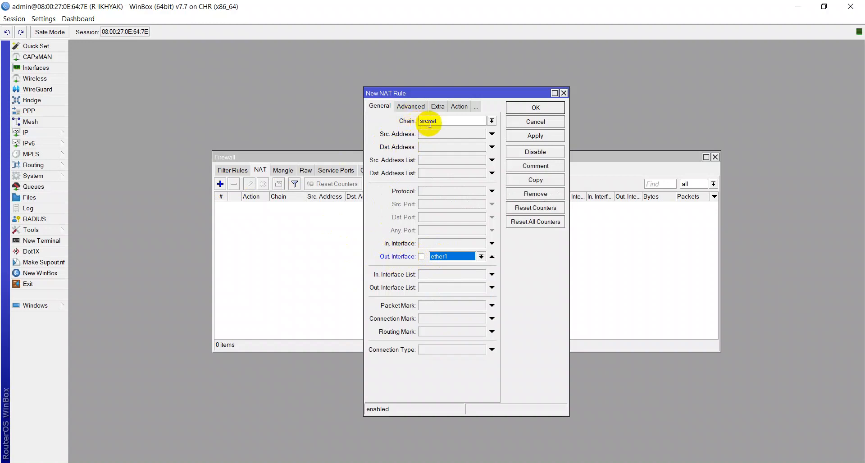
Set the rule's action to masquerade, then apply and save it.
{"action": "left_click", "coordinate": [459, 108]}
{"action": "left_click", "coordinate": [444, 121]}
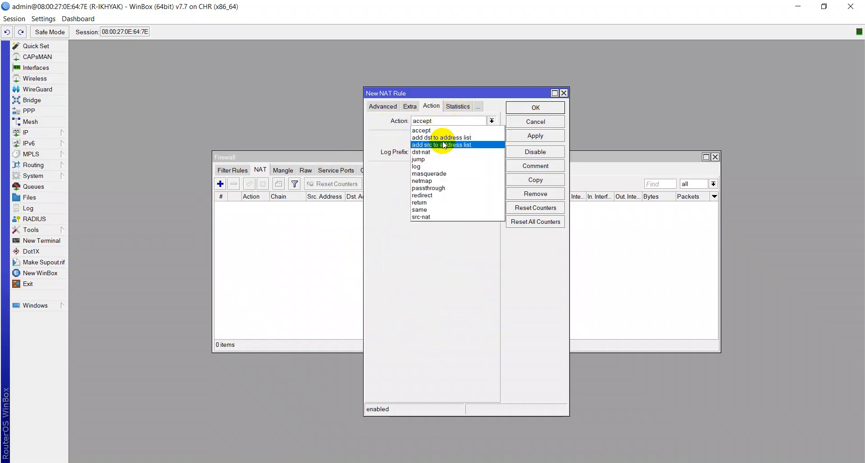
{"action": "left_click", "coordinate": [488, 171]}
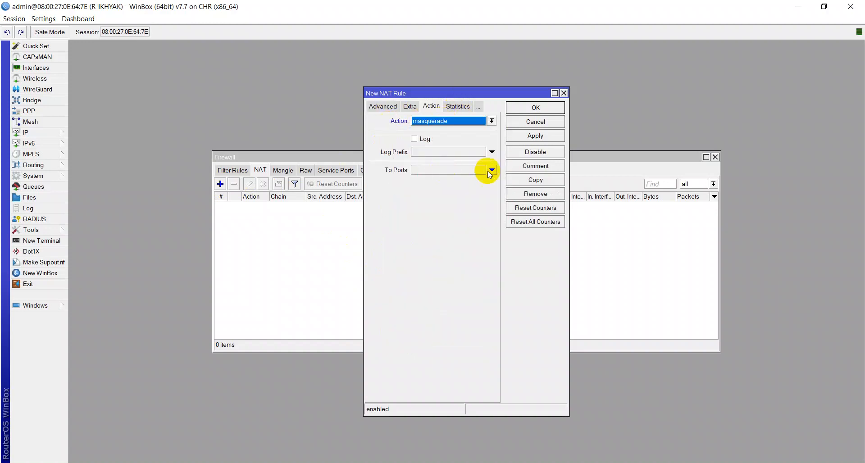
{"action": "left_click", "coordinate": [548, 133]}
{"action": "left_click", "coordinate": [544, 108]}
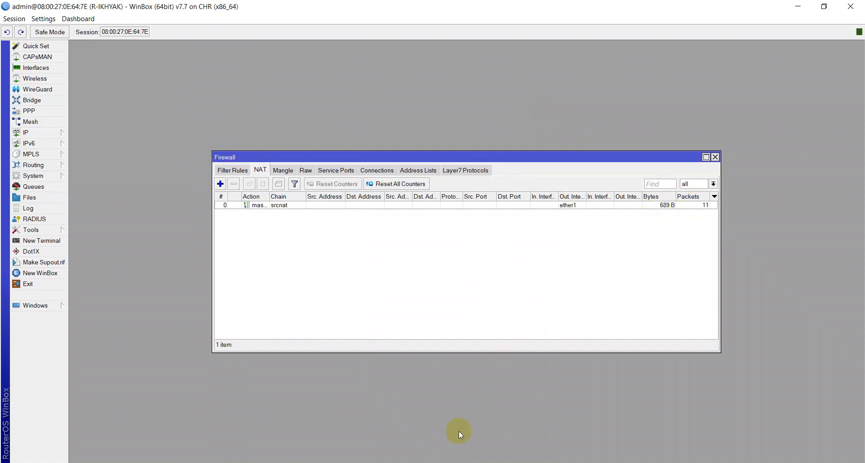
{"action": "left_click", "coordinate": [461, 462]}
Clear the console with cls and ping mikrotik.com, now replying from 159.148.172.205.
{"action": "left_click", "coordinate": [460, 462]}
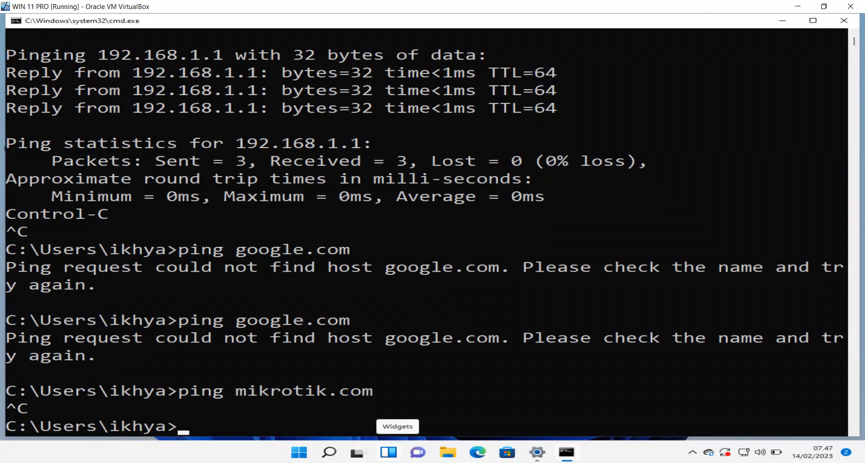
{"action": "scroll", "coordinate": [477, 226], "scroll_direction": "down", "scroll_amount": 5}
{"action": "scroll", "coordinate": [471, 219], "scroll_direction": "down", "scroll_amount": 3}
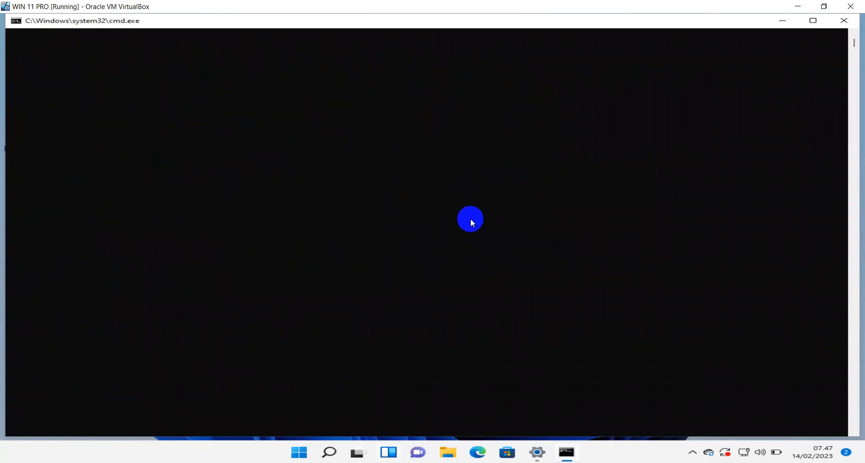
{"action": "scroll", "coordinate": [470, 218], "scroll_direction": "up", "scroll_amount": 5}
{"action": "type", "text": "cls"}
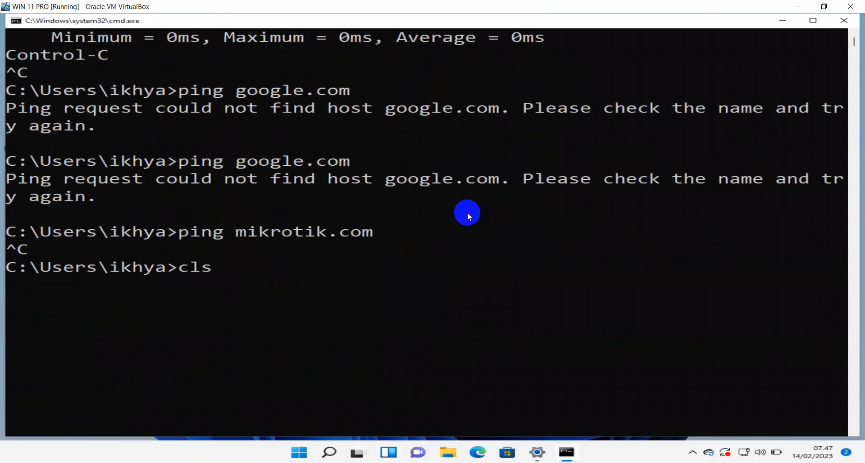
{"action": "key", "text": "Return"}
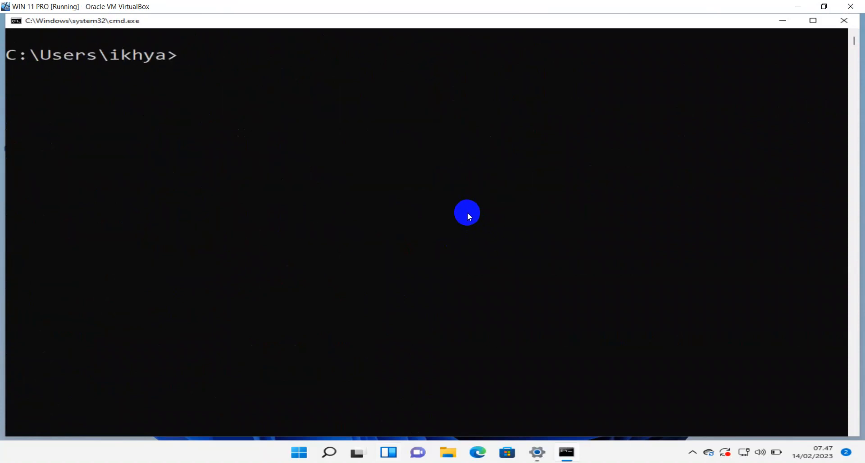
{"action": "type", "text": "ping mikrotik.com"}
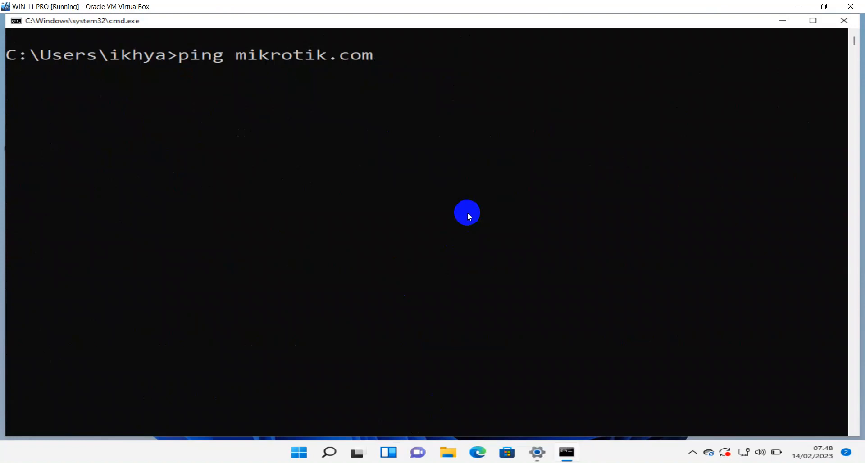
{"action": "key", "text": "Return"}
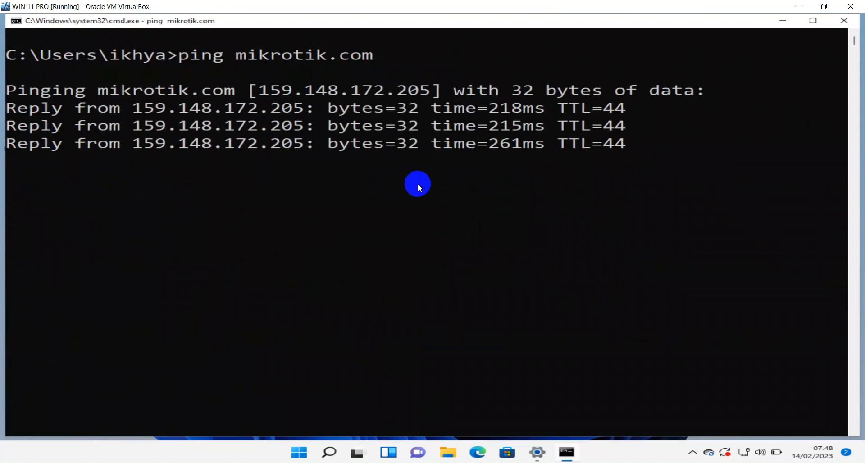
Launch Google Chrome from the desktop and search Google for 'hacker'.
{"action": "left_click", "coordinate": [783, 20]}
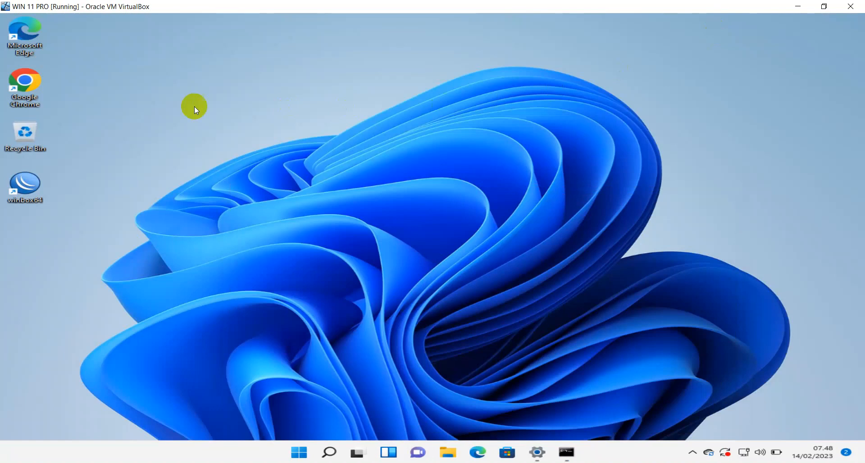
{"action": "double_click", "coordinate": [30, 88]}
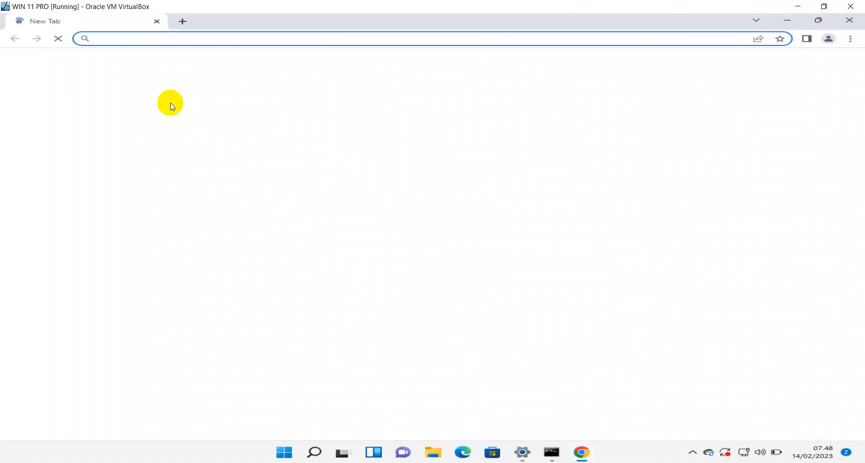
{"action": "type", "text": "hacker"}
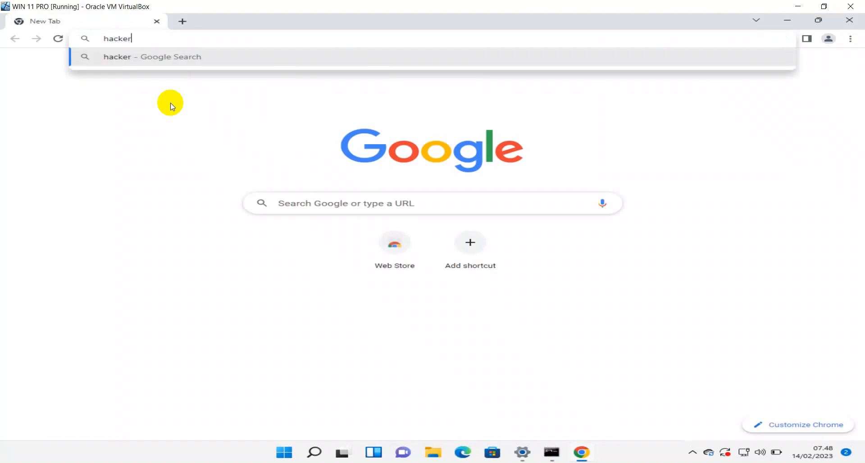
{"action": "key", "text": "Return"}
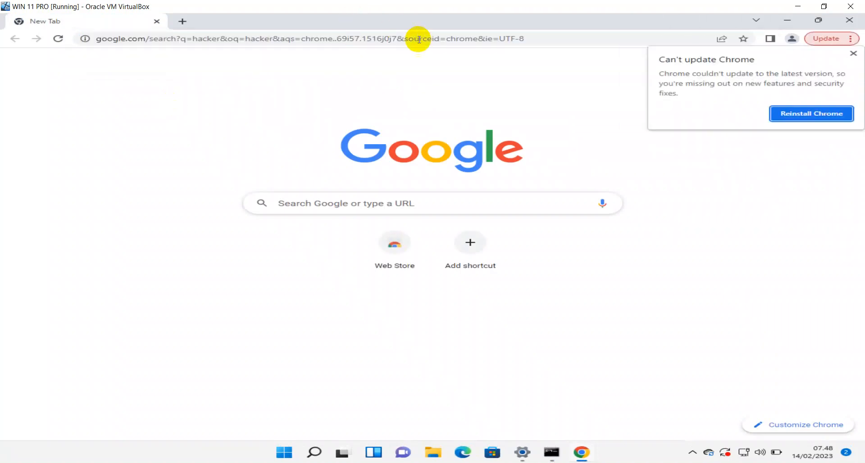
Dismiss the update warning, search the trending 'tenaga honorer' suggestion, then close Chrome.
{"action": "left_click", "coordinate": [854, 54]}
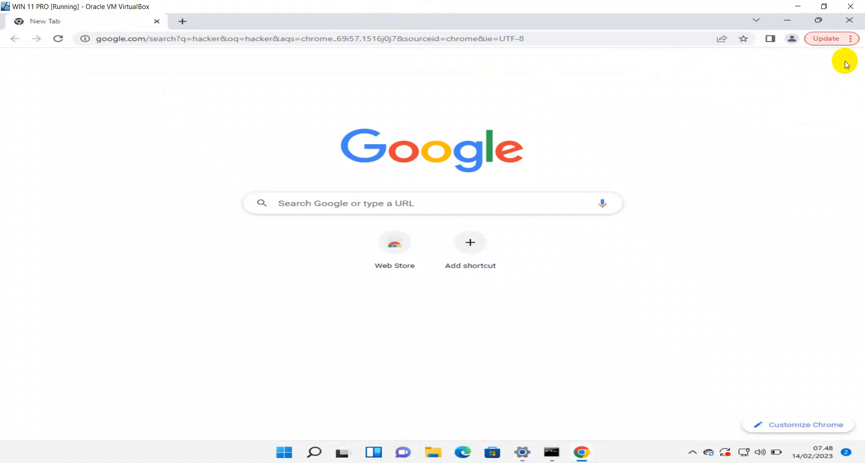
{"action": "left_click", "coordinate": [58, 38]}
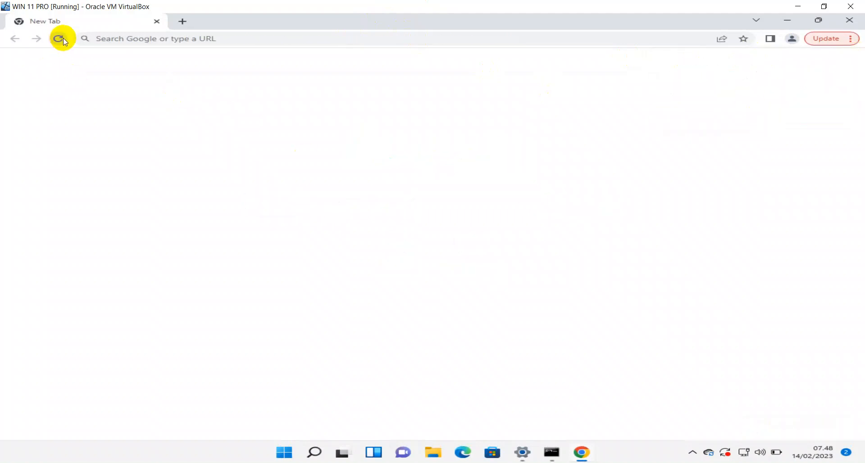
{"action": "left_click", "coordinate": [179, 40]}
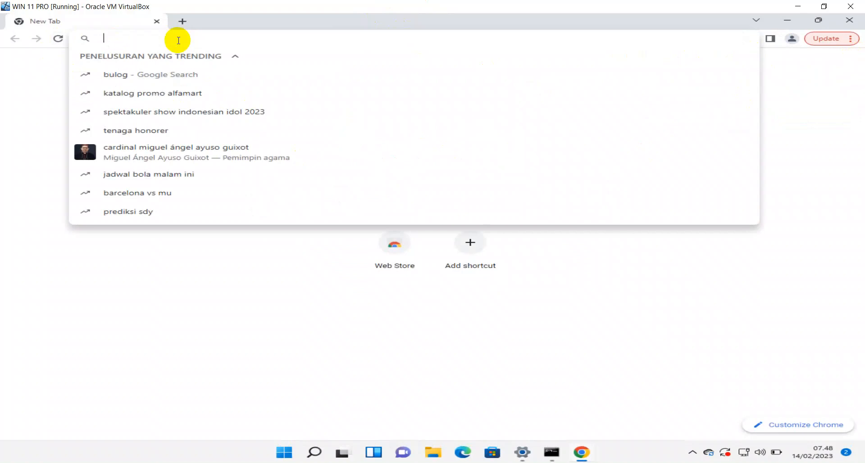
{"action": "left_click", "coordinate": [130, 131]}
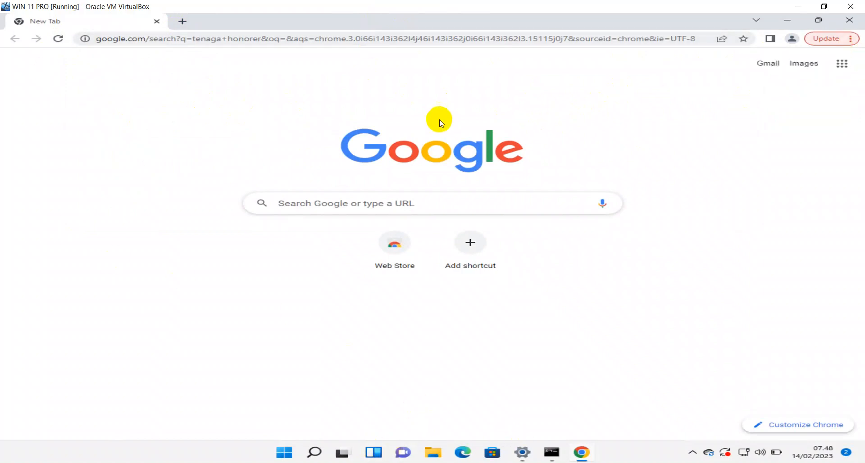
{"action": "left_click", "coordinate": [354, 202]}
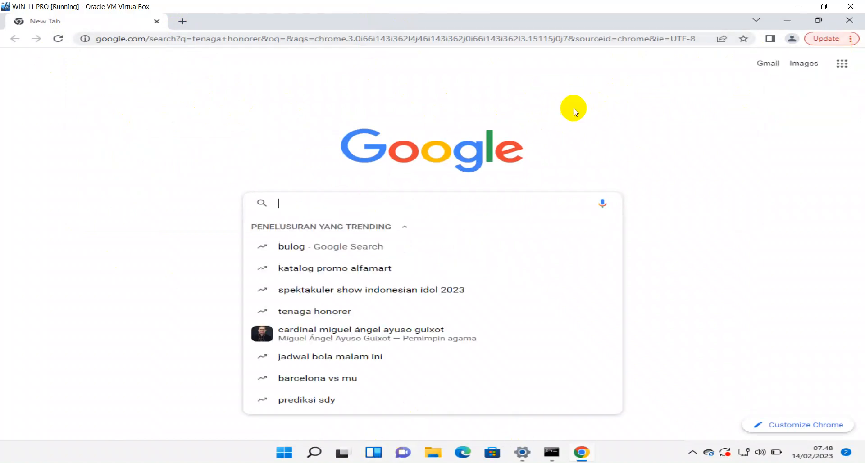
{"action": "left_click", "coordinate": [843, 25]}
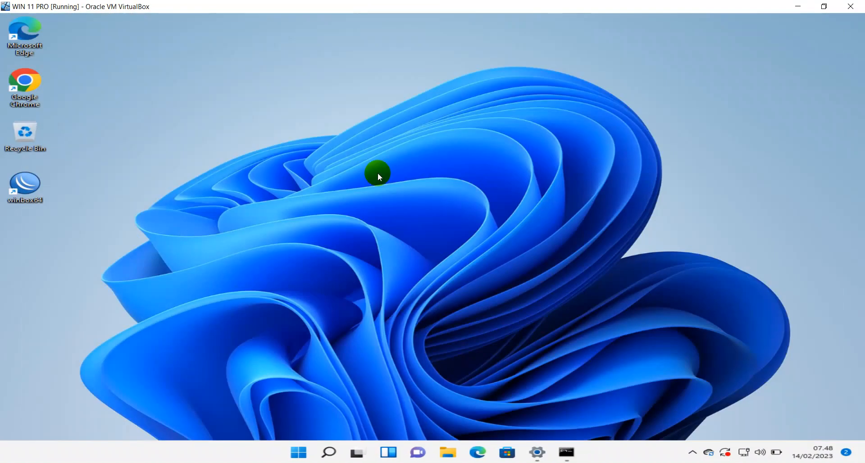
Launch Microsoft Edge and search Bing for 'hacker' from the address bar.
{"action": "double_click", "coordinate": [25, 46]}
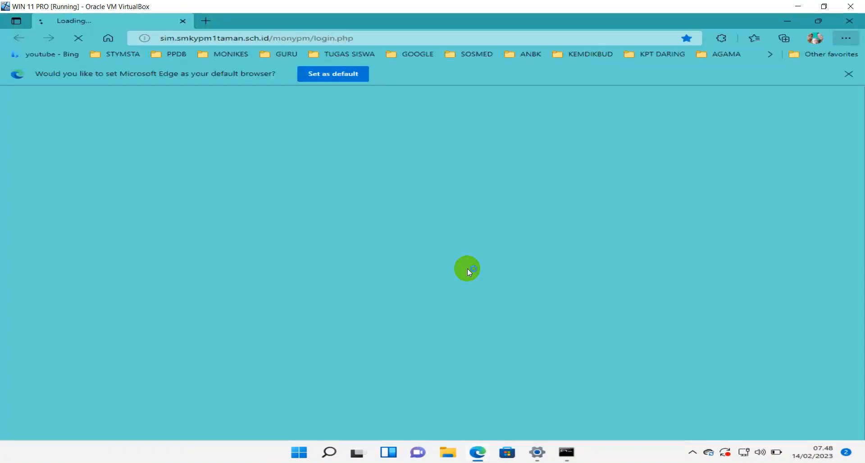
{"action": "left_click", "coordinate": [266, 40]}
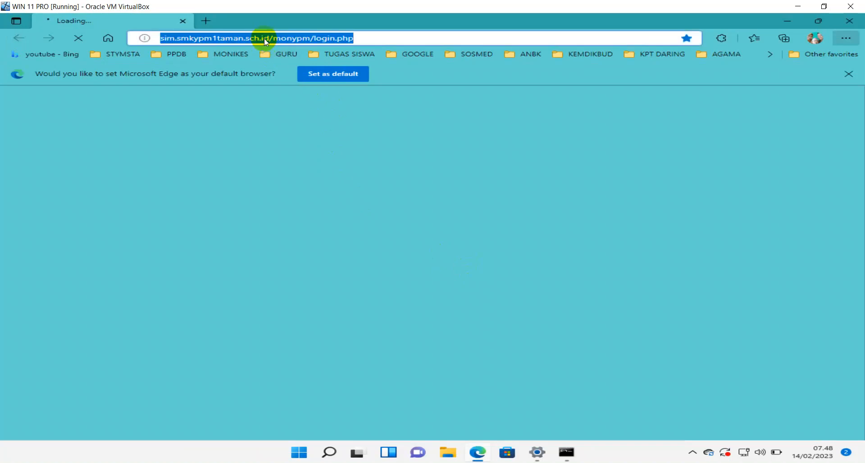
{"action": "type", "text": "hacker"}
{"action": "key", "text": "Return"}
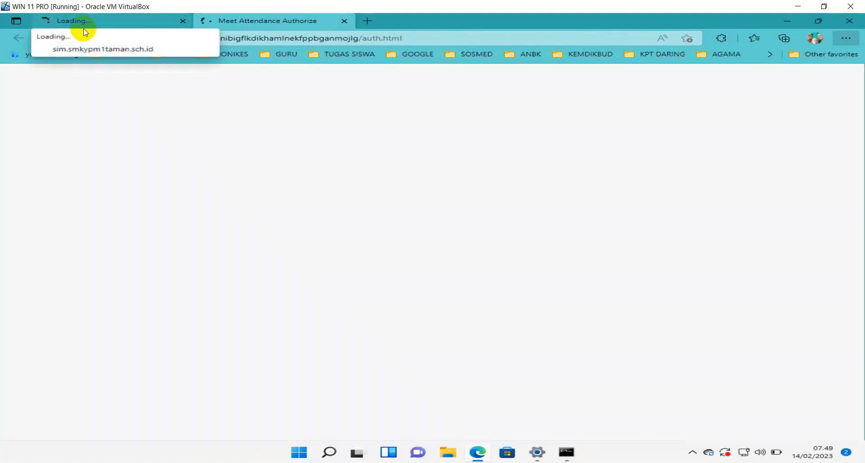
Close the IDM Integration Module tab, leaving the Bing results tab.
{"action": "left_click", "coordinate": [113, 27]}
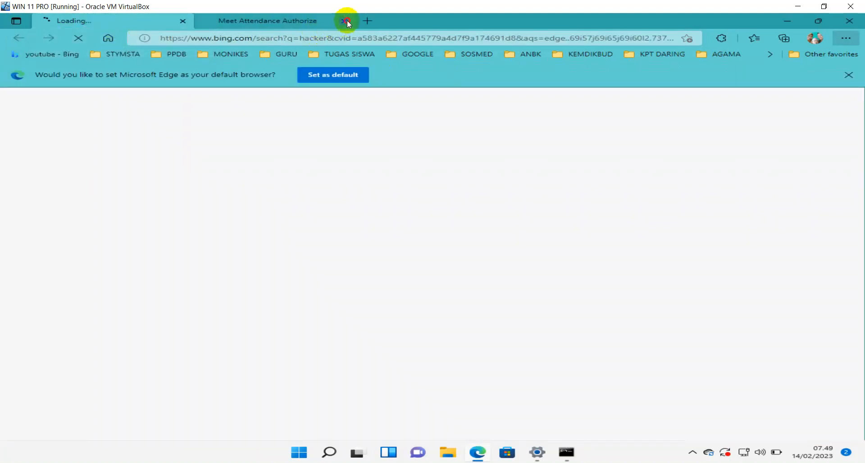
{"action": "left_click", "coordinate": [313, 24]}
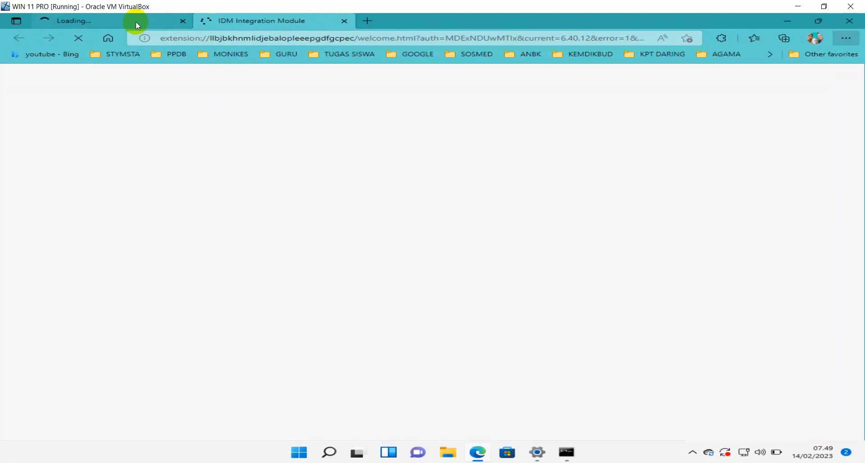
{"action": "left_click", "coordinate": [115, 22]}
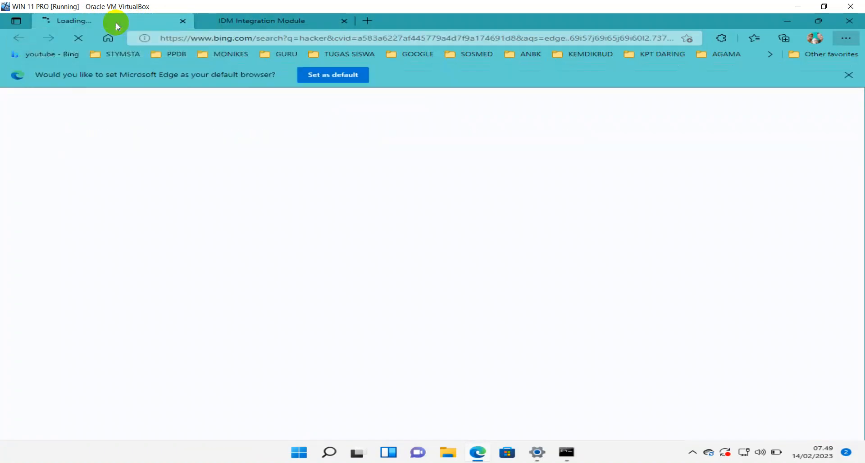
{"action": "left_click", "coordinate": [227, 20]}
{"action": "left_click", "coordinate": [343, 22]}
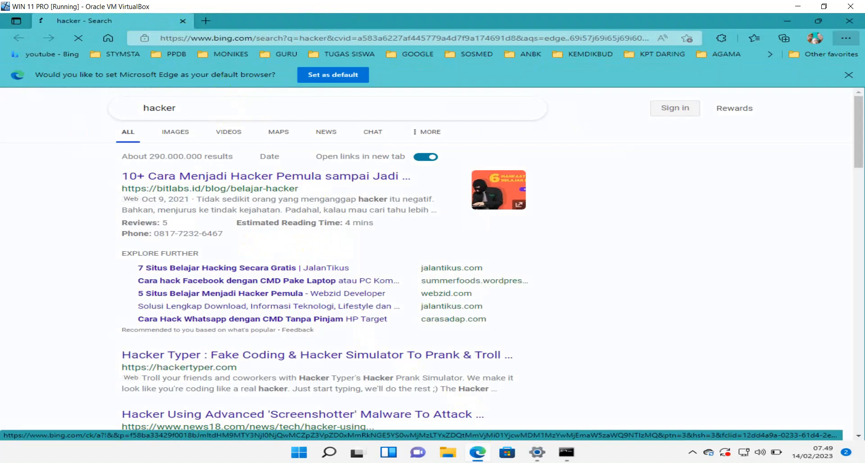
Bring the Debian_11.1.0_VB window forward and choose its user on the login screen.
{"action": "mouse_move", "coordinate": [445, 462]}
{"action": "left_click", "coordinate": [569, 430]}
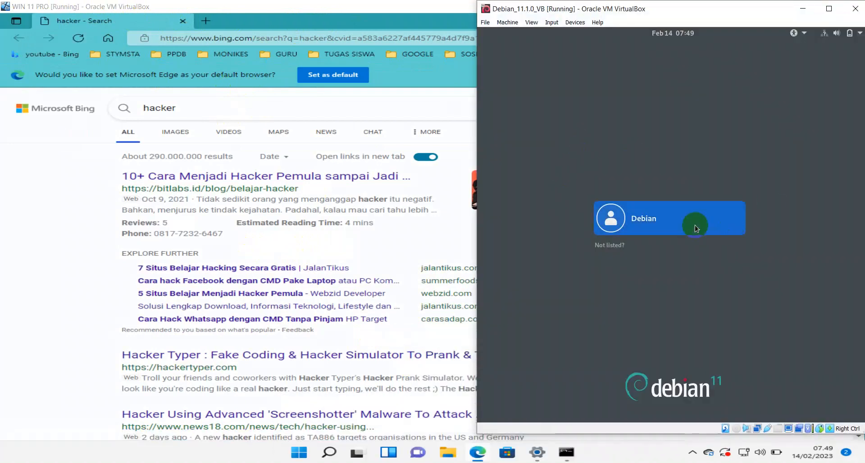
{"action": "left_click", "coordinate": [668, 220]}
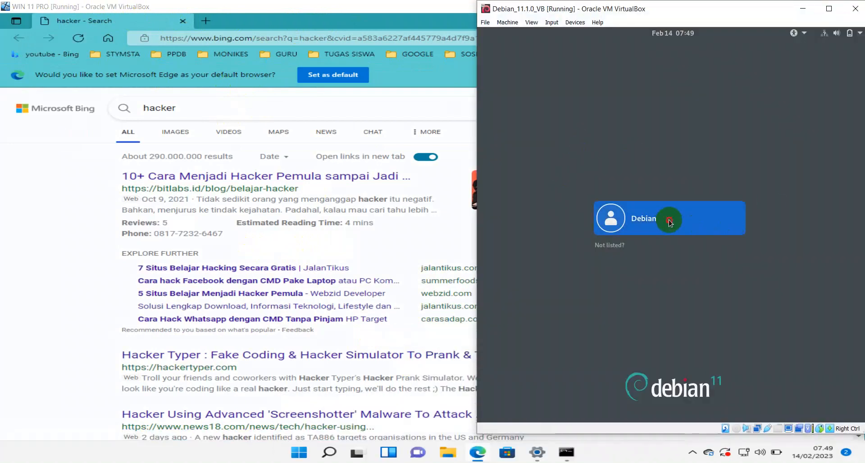
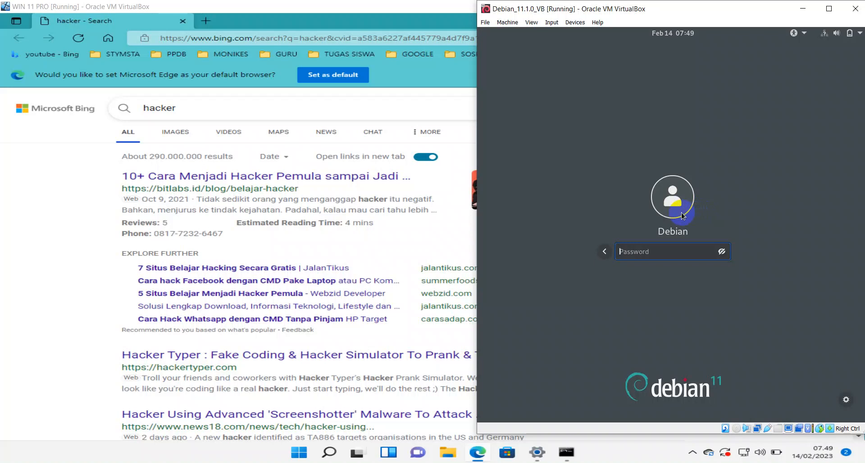
Enter the user's password to log in to Debian and maximize the VM window to full screen.
{"action": "type", "text": "•••"}
{"action": "key", "text": "Return"}
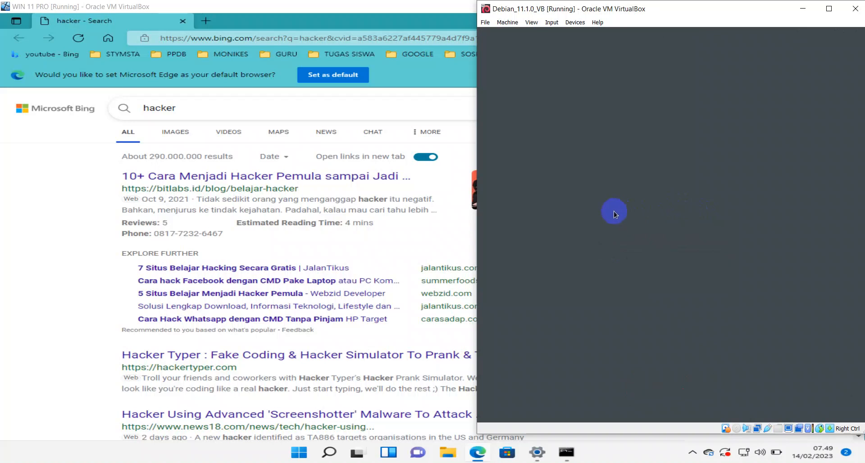
{"action": "double_click", "coordinate": [597, 9]}
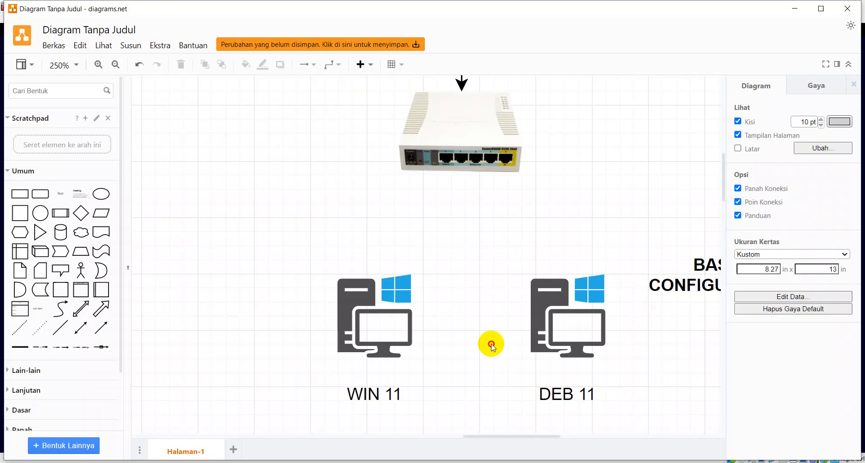
{"action": "left_click", "coordinate": [389, 392]}
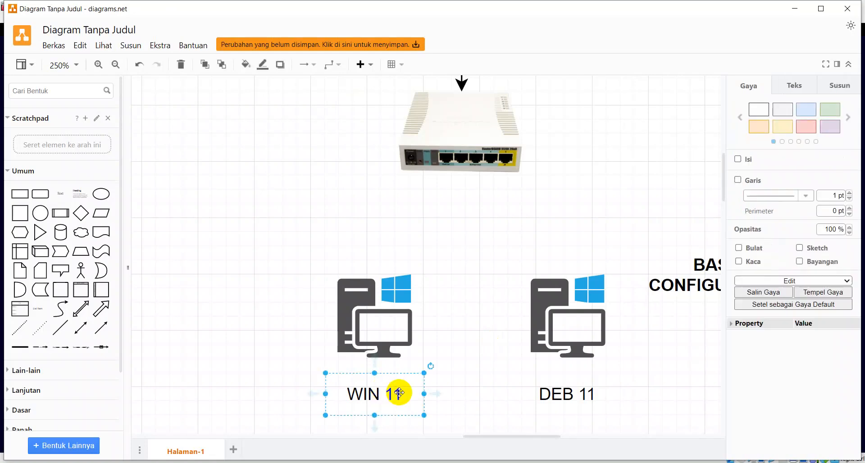
Add 'IP : 192.168.1.2/24' on a new line under the WIN 11 label and widen it to one line.
{"action": "double_click", "coordinate": [394, 392]}
{"action": "left_click", "coordinate": [416, 372]}
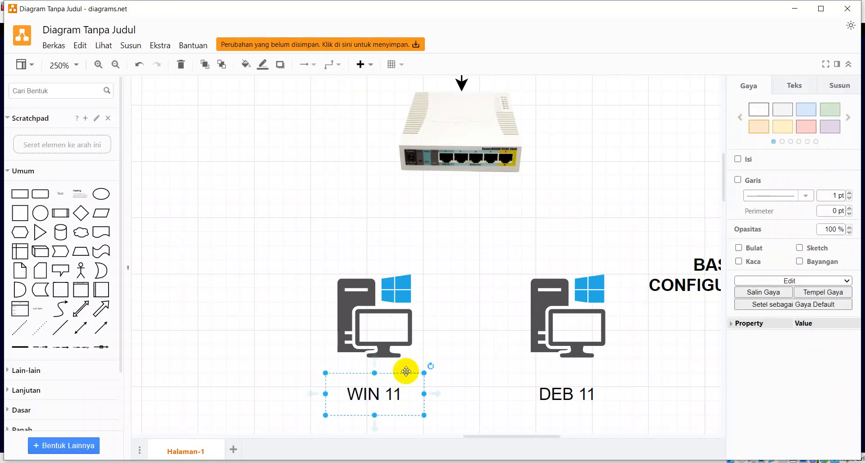
{"action": "double_click", "coordinate": [409, 396]}
{"action": "left_click", "coordinate": [411, 396]}
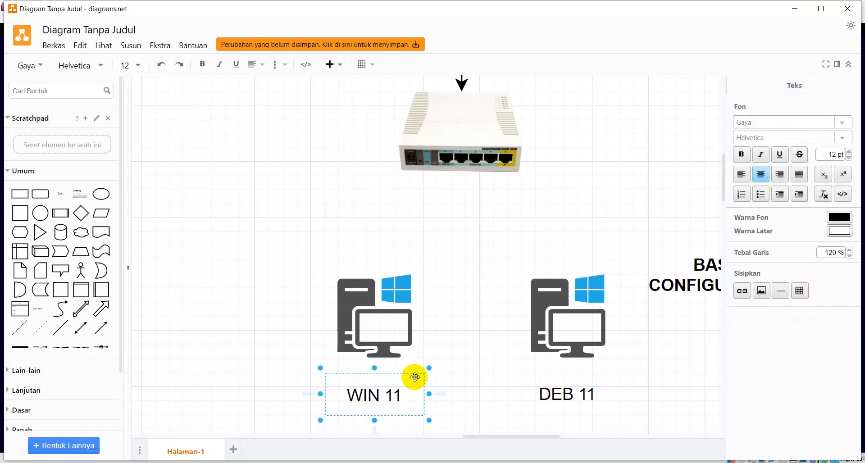
{"action": "key", "text": "Return"}
{"action": "type", "text": "IP :"}
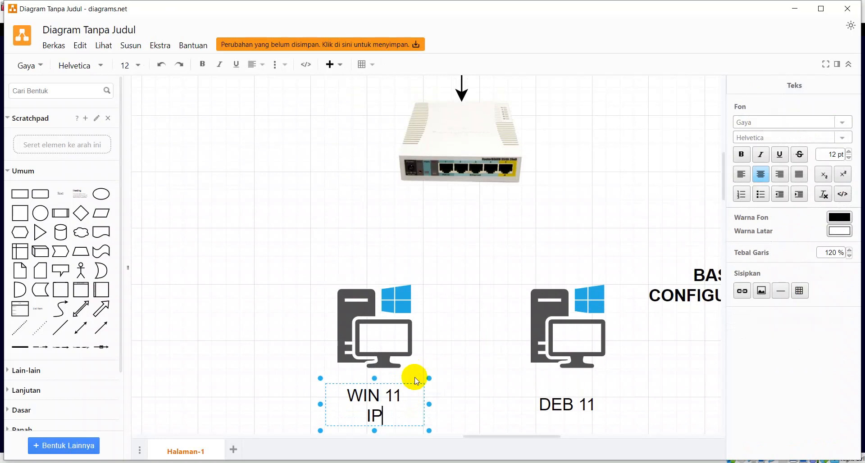
{"action": "type", "text": "192"}
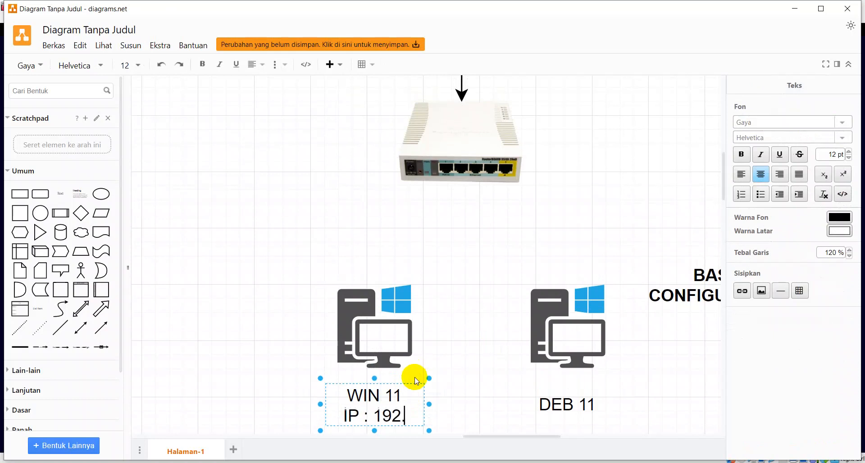
{"action": "type", "text": ".168.1.2"}
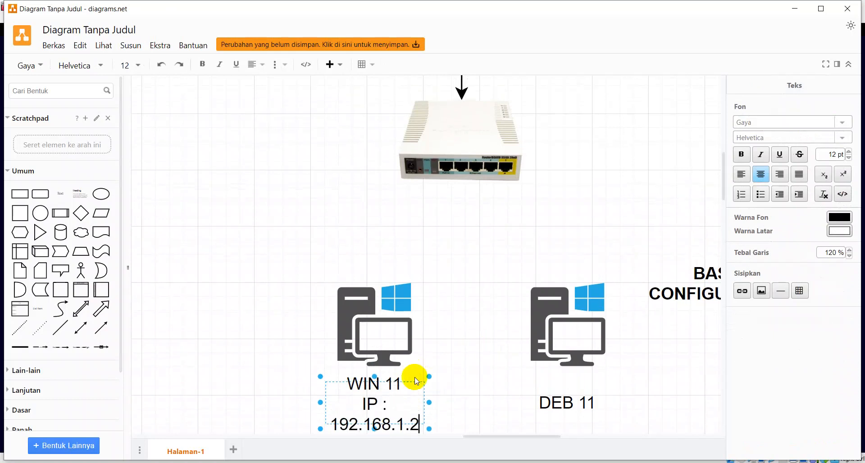
{"action": "type", "text": "/2"}
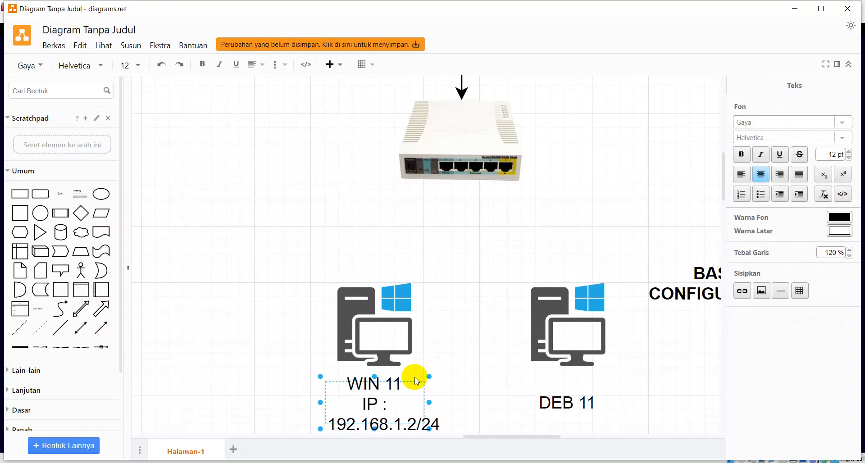
{"action": "type", "text": "4"}
{"action": "left_click_drag", "start_coordinate": [317, 399], "coordinate": [364, 403]}
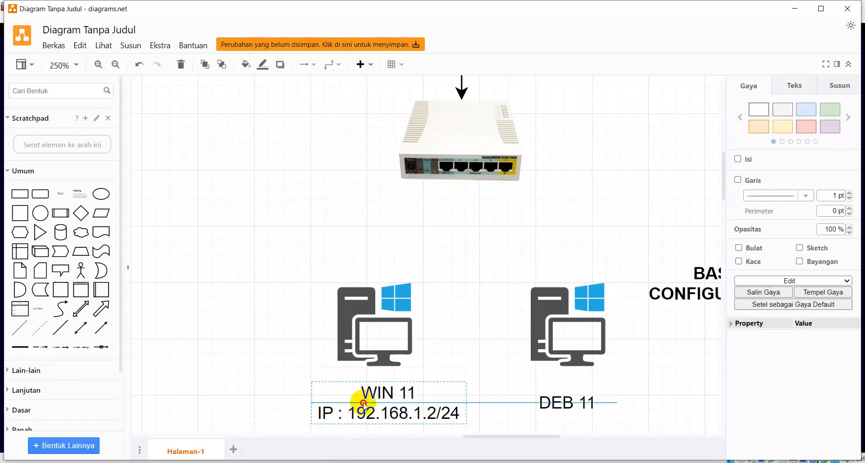
Add 'IP : 192.168.1.5/24' under the DEB 11 label and widen it to fit one line.
{"action": "double_click", "coordinate": [561, 403]}
{"action": "left_click", "coordinate": [598, 400]}
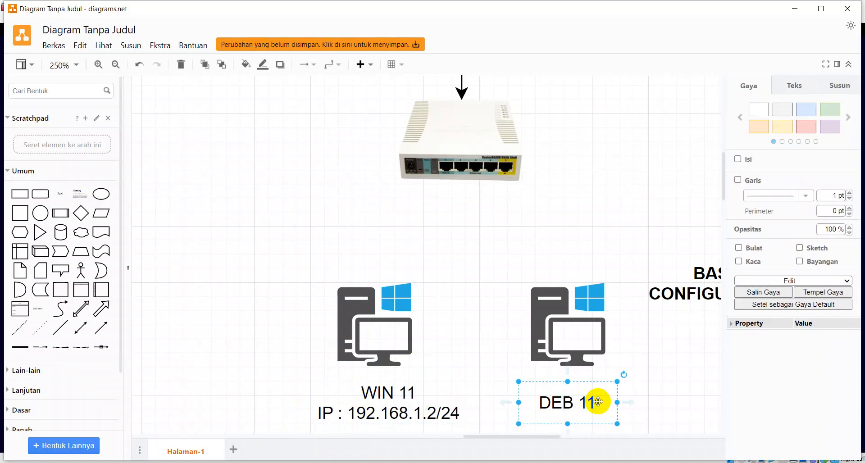
{"action": "double_click", "coordinate": [597, 402]}
{"action": "left_click", "coordinate": [598, 401]}
{"action": "double_click", "coordinate": [601, 401]}
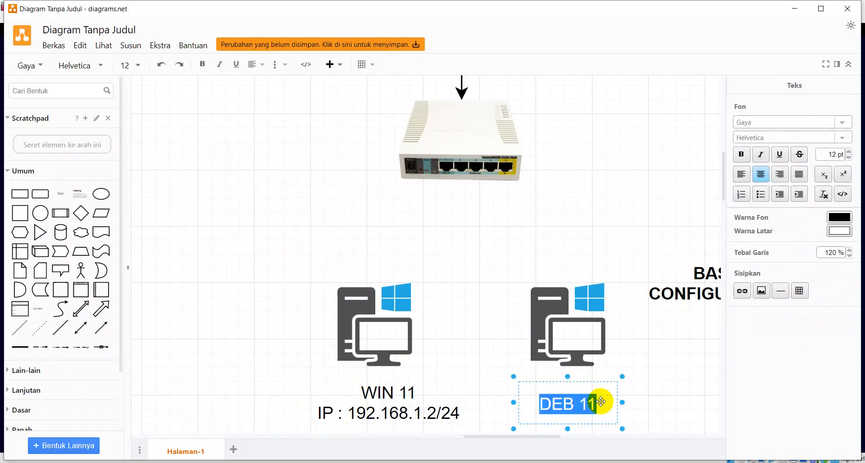
{"action": "left_click", "coordinate": [602, 400]}
{"action": "key", "text": "Return"}
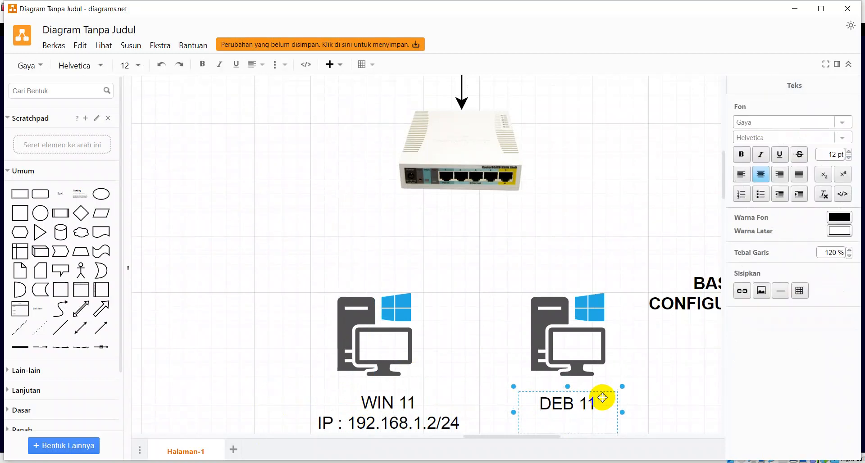
{"action": "type", "text": "IP : 192.168.1.5"}
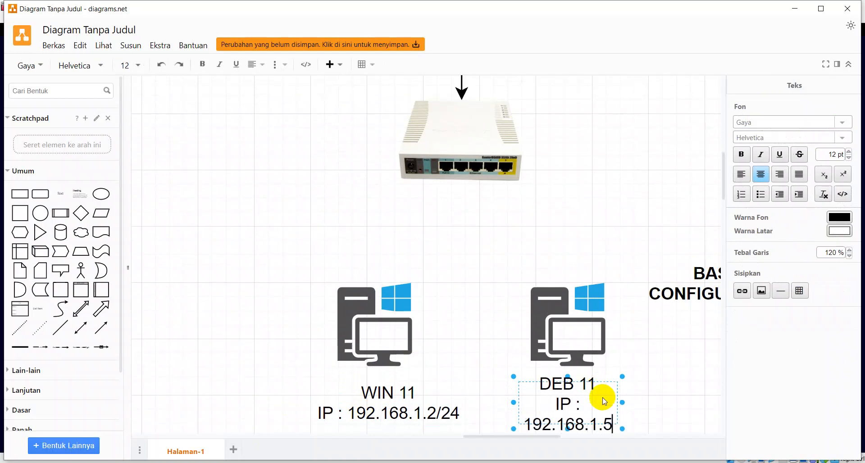
{"action": "type", "text": "/2"}
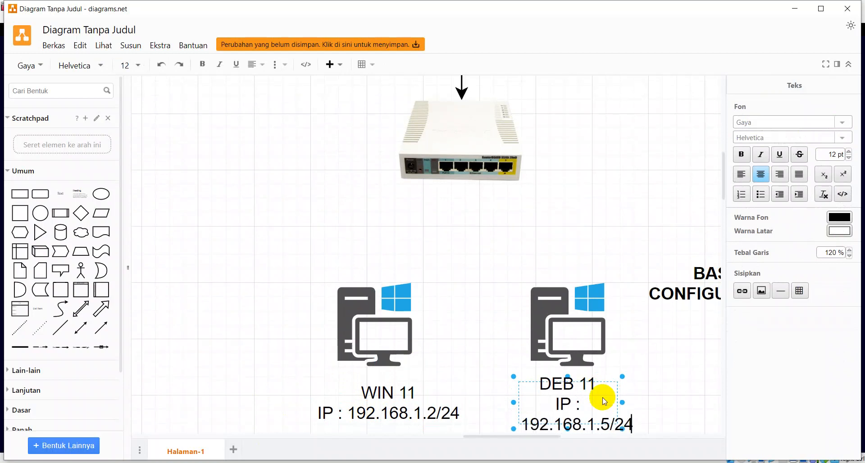
{"action": "type", "text": "4"}
{"action": "left_click_drag", "start_coordinate": [622, 402], "coordinate": [663, 402]}
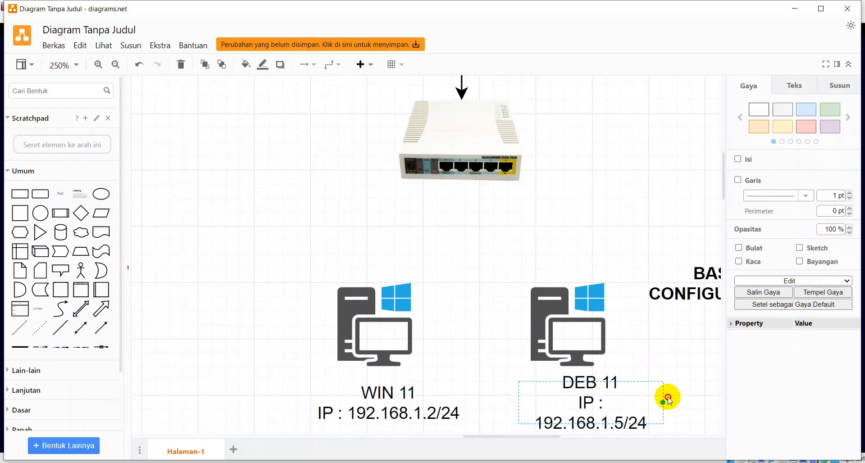
{"action": "left_click_drag", "start_coordinate": [518, 402], "coordinate": [494, 403]}
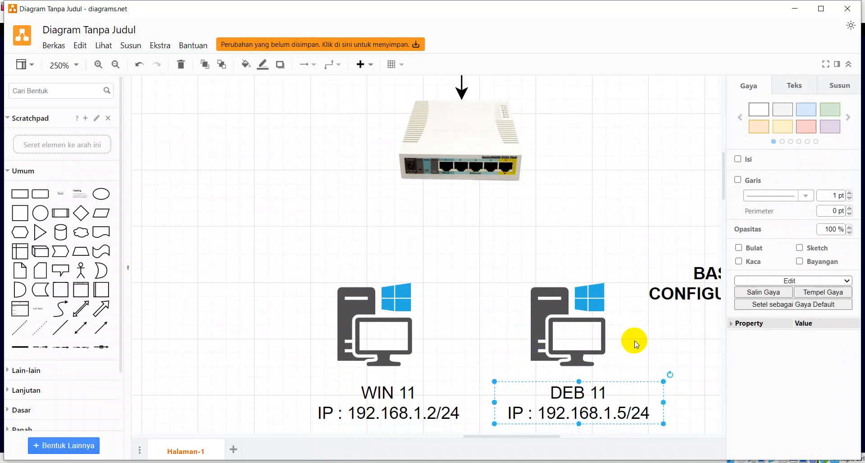
{"action": "left_click", "coordinate": [647, 342]}
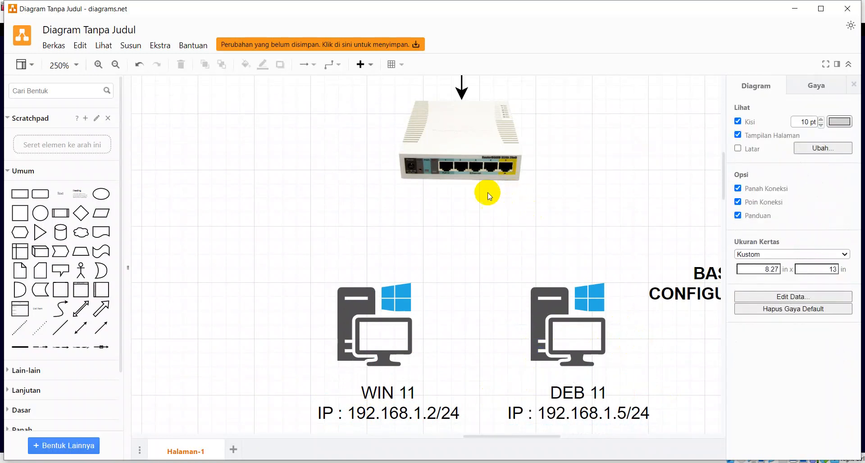
{"action": "left_click", "coordinate": [459, 180]}
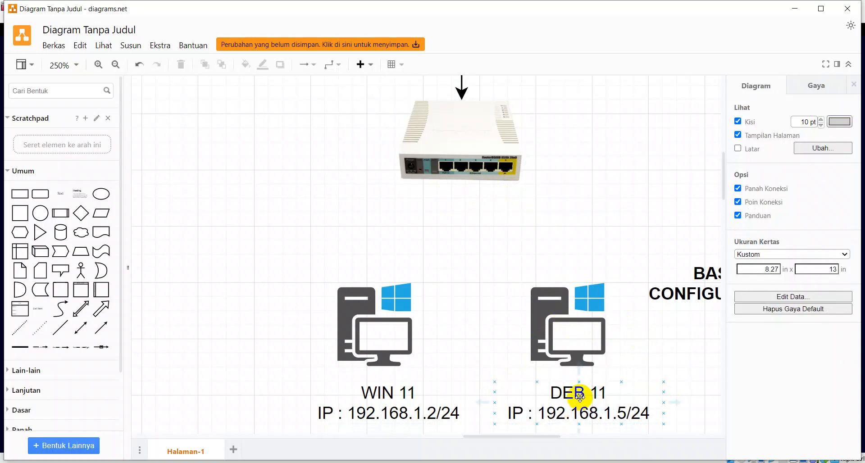
Launch Terminal from Debian's Show Applications by searching 'ter'.
{"action": "left_click", "coordinate": [453, 432]}
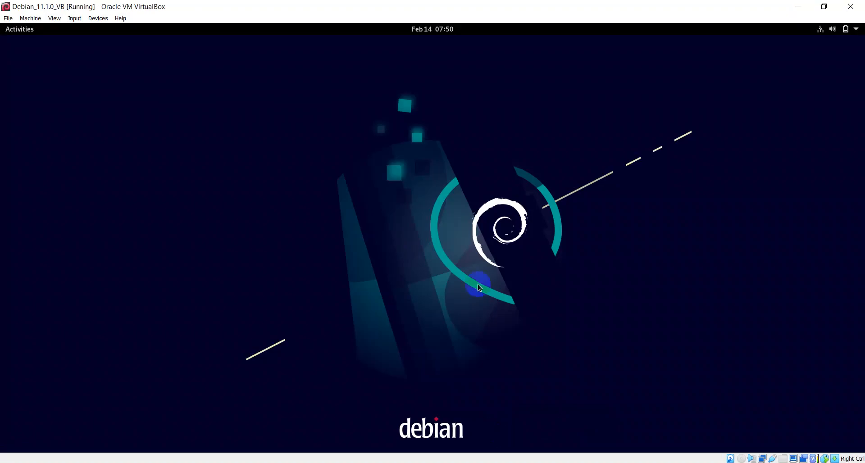
{"action": "left_click", "coordinate": [25, 31]}
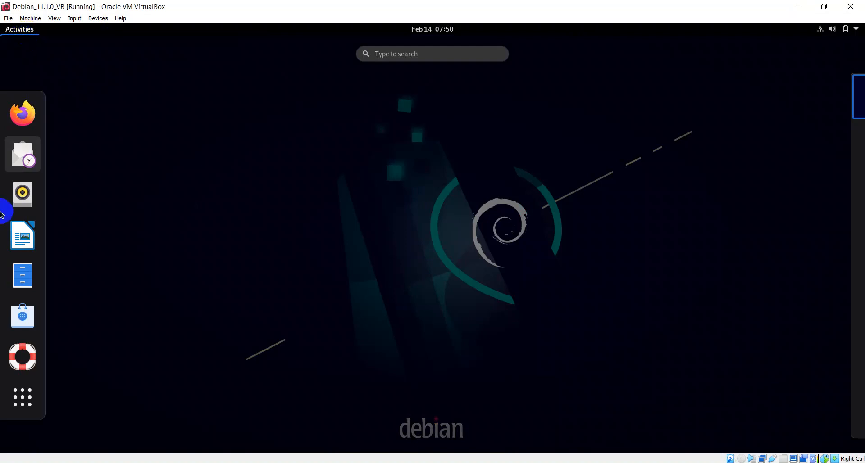
{"action": "left_click", "coordinate": [23, 397]}
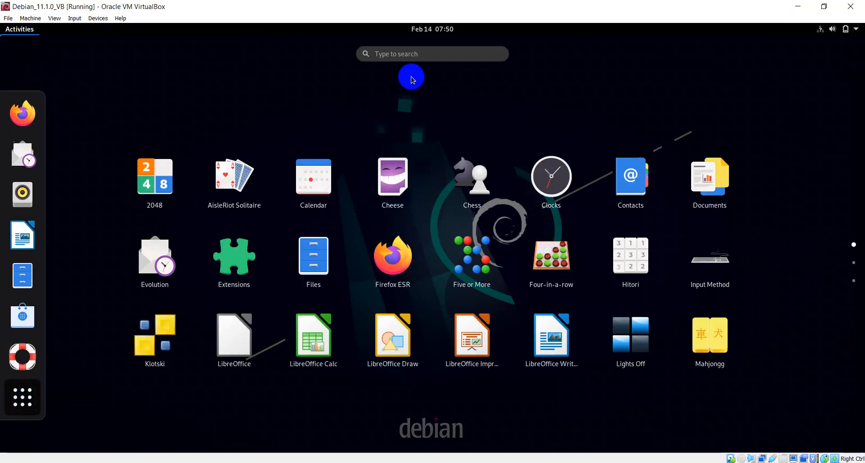
{"action": "left_click", "coordinate": [412, 53]}
{"action": "type", "text": "t"}
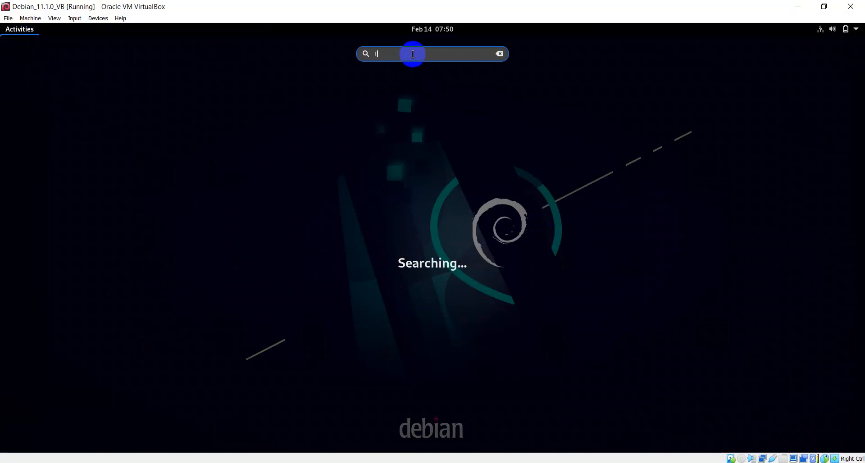
{"action": "type", "text": "er"}
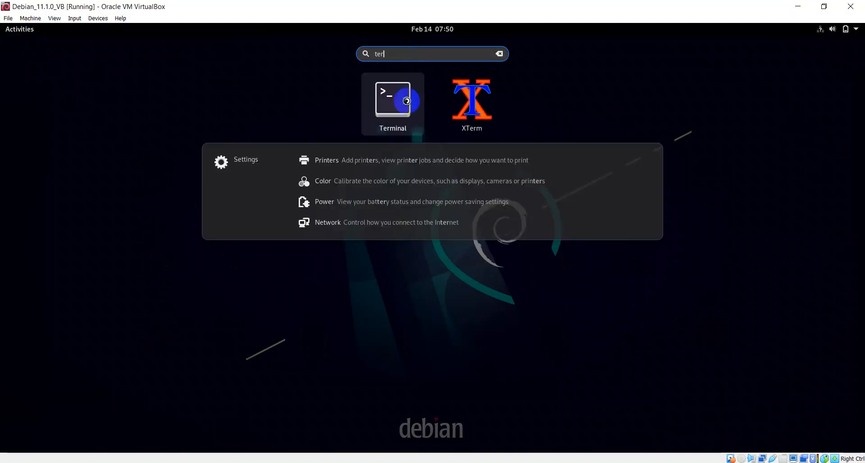
{"action": "left_click", "coordinate": [405, 101]}
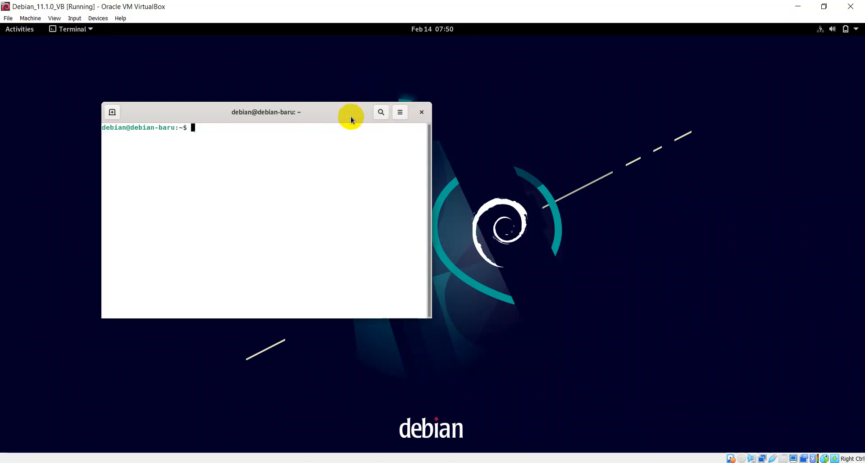
Maximize the terminal, enlarge its font, switch to root with su and confirm with whoami.
{"action": "double_click", "coordinate": [327, 116]}
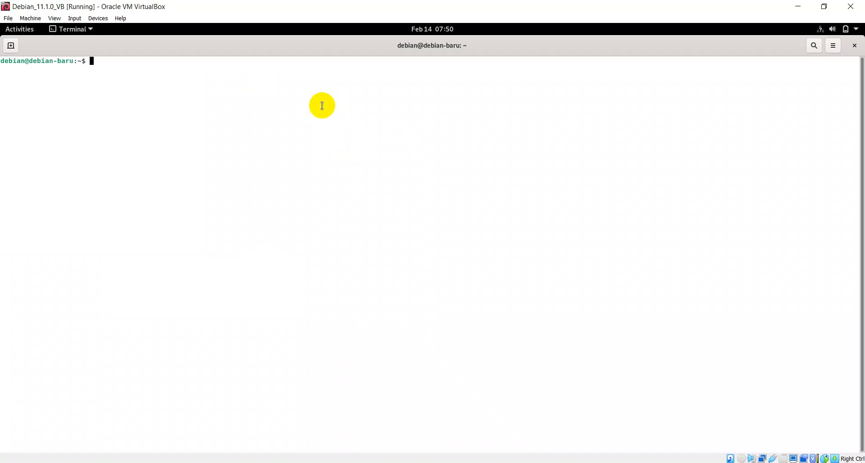
{"action": "key", "text": "ctrl+plus"}
{"action": "key", "text": "ctrl+plus"}
{"action": "key", "text": "ctrl+plus"}
{"action": "key", "text": "ctrl+plus"}
{"action": "key", "text": "ctrl+plus"}
{"action": "key", "text": "ctrl+plus"}
{"action": "key", "text": "ctrl+plus"}
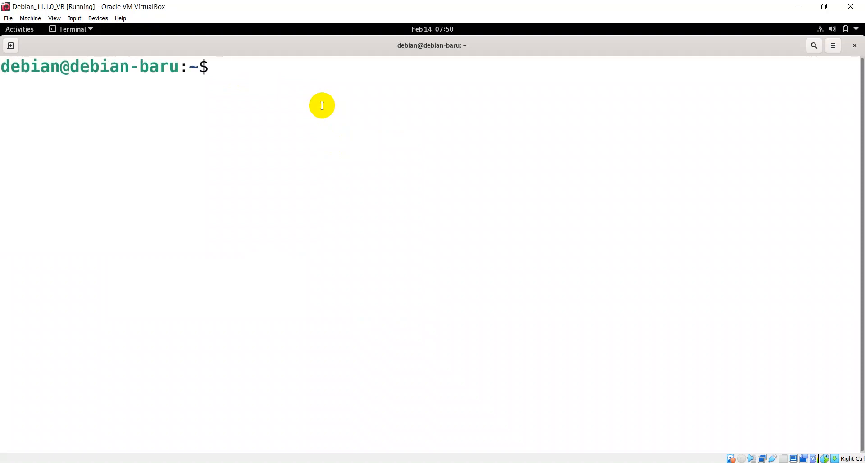
{"action": "type", "text": "su"}
{"action": "key", "text": "Return"}
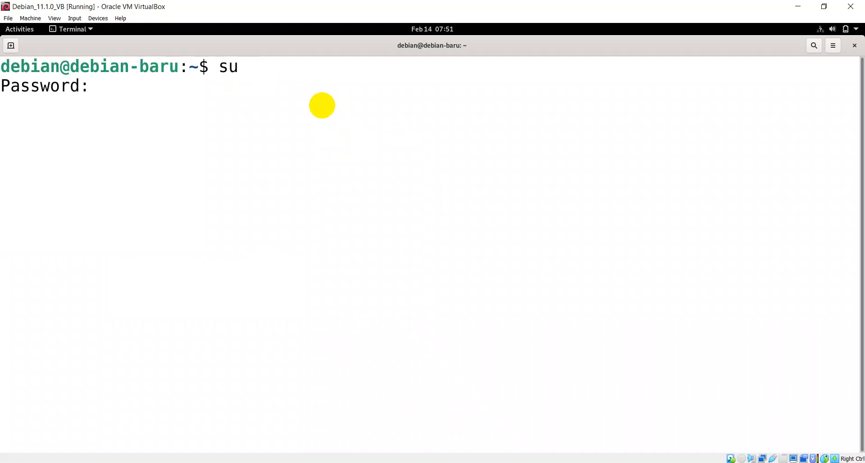
{"action": "key", "text": "Return"}
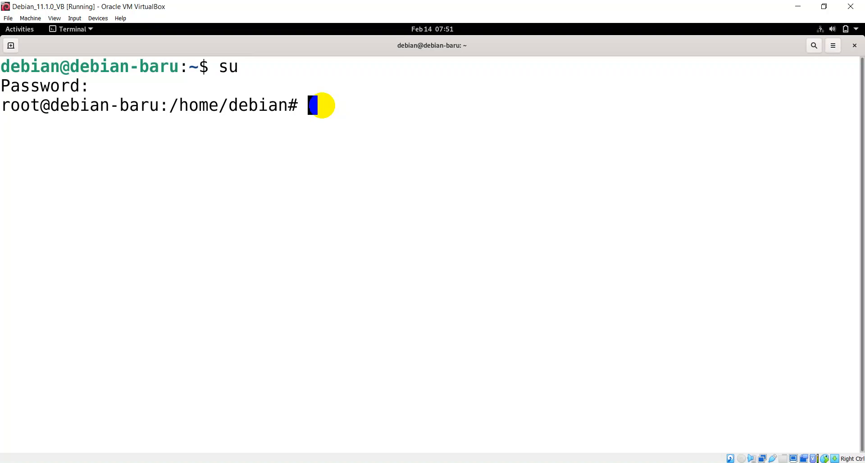
{"action": "type", "text": "whoami"}
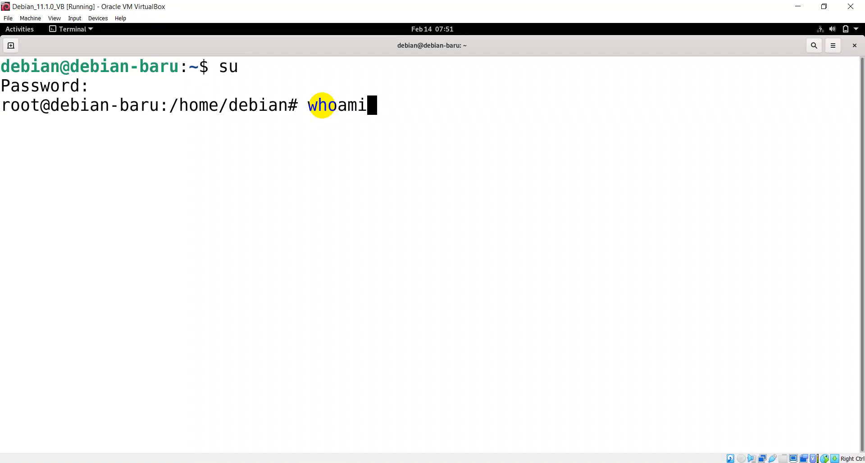
{"action": "key", "text": "Return"}
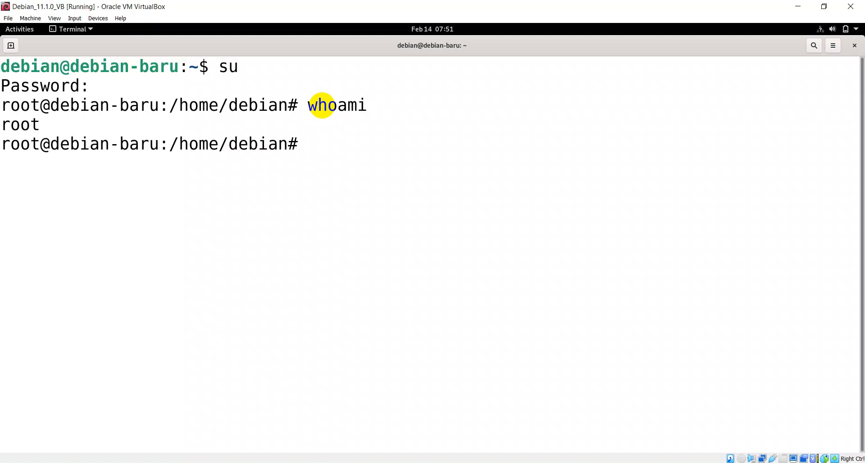
Open /etc/network/interfaces in the nano editor.
{"action": "type", "text": "nano /etc/n"}
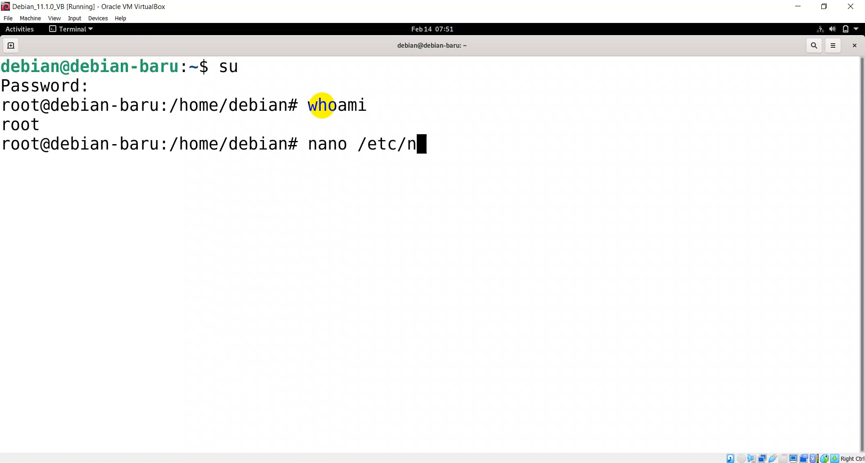
{"action": "type", "text": "etwork/interfaces"}
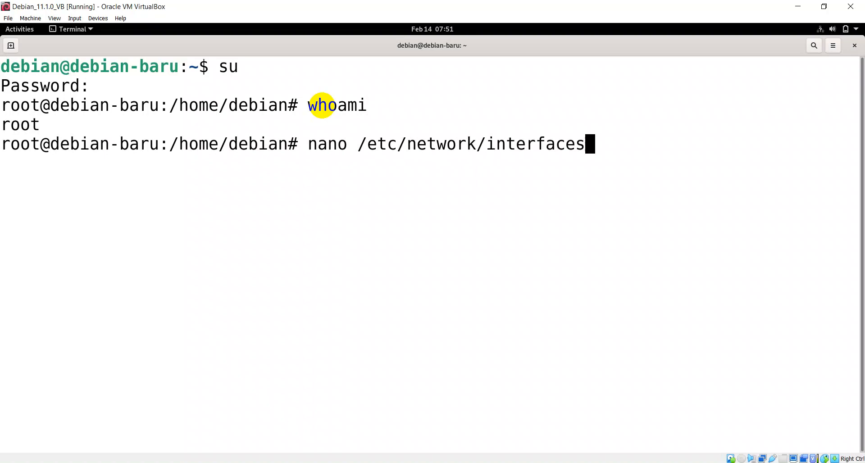
{"action": "key", "text": "Return"}
{"action": "key", "text": "Down"}
{"action": "key", "text": "Down"}
{"action": "key", "text": "Down"}
{"action": "key", "text": "Down"}
{"action": "key", "text": "Down"}
{"action": "key", "text": "Down"}
{"action": "key", "text": "Down"}
{"action": "key", "text": "Down"}
{"action": "key", "text": "Down"}
{"action": "key", "text": "Down"}
{"action": "key", "text": "Down"}
{"action": "key", "text": "Down"}
{"action": "key", "text": "Down"}
{"action": "key", "text": "Down"}
{"action": "key", "text": "Down"}
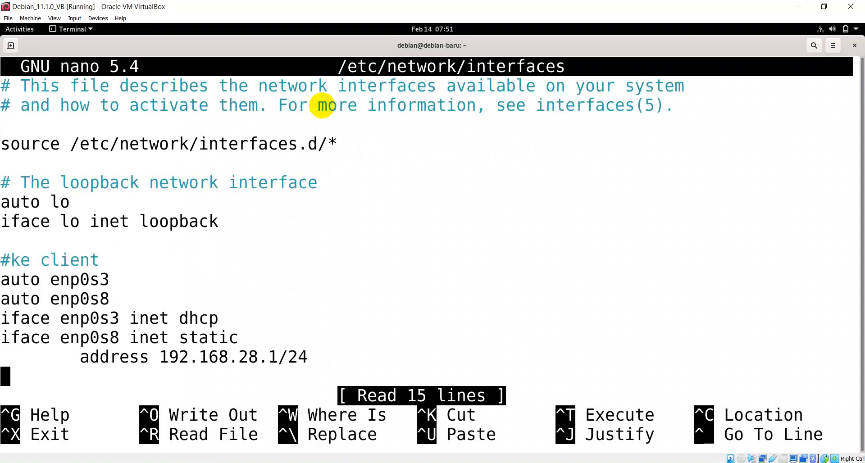
Comment out the 'iface enp0s3 inet dhcp' and 'auto enp0s8' lines with '#'.
{"action": "key", "text": "Up"}
{"action": "key", "text": "Up"}
{"action": "key", "text": "Up"}
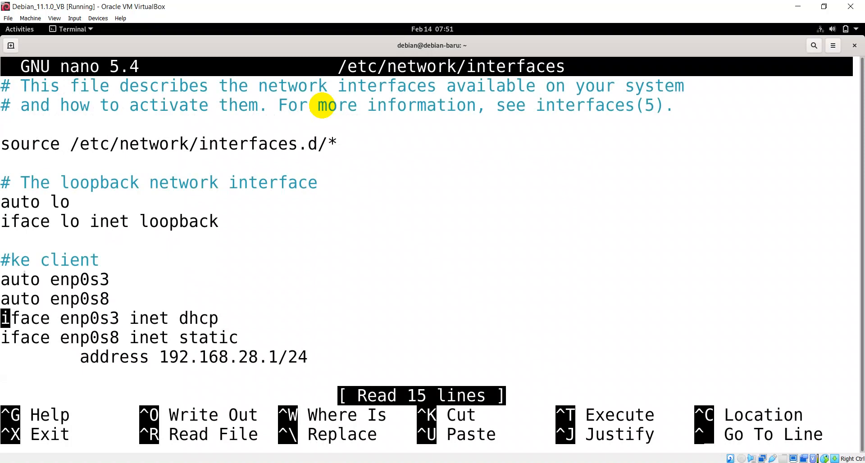
{"action": "type", "text": "#"}
{"action": "key", "text": "Up"}
{"action": "key", "text": "Left"}
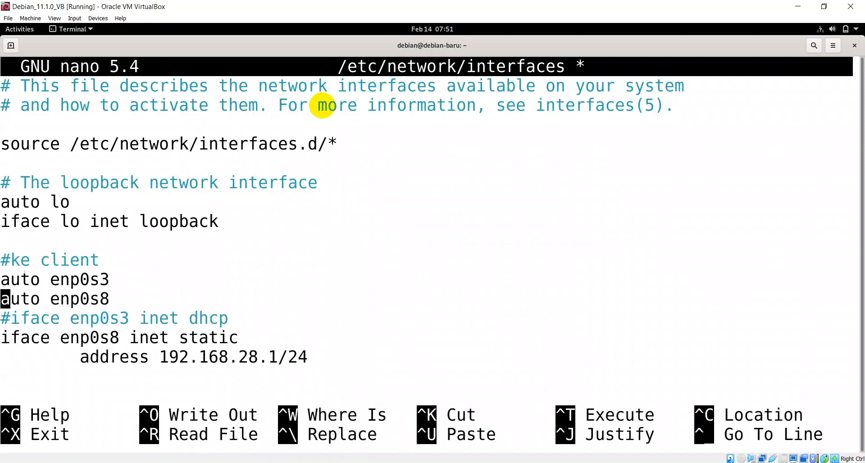
{"action": "type", "text": "#"}
{"action": "key", "text": "Down"}
{"action": "key", "text": "Down"}
{"action": "key", "text": "Down"}
{"action": "key", "text": "Down"}
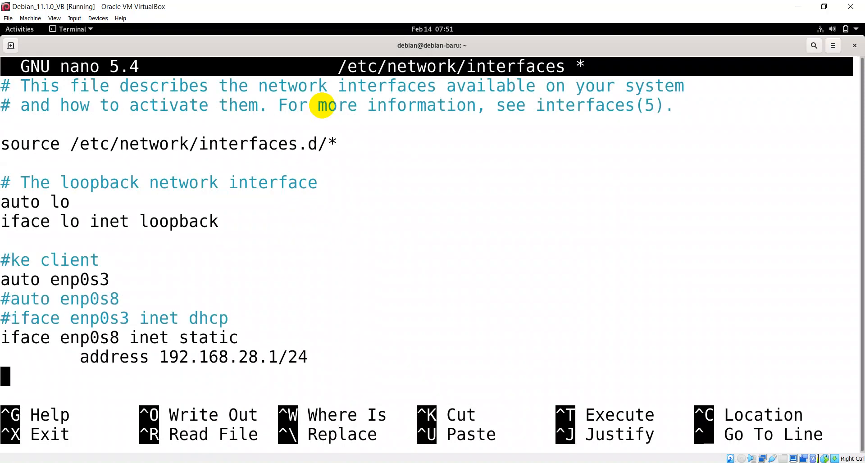
Edit the static address line so it reads 192.168.1.5/24.
{"action": "key", "text": "Up"}
{"action": "key", "text": "Right"}
{"action": "key", "text": "Right"}
{"action": "key", "text": "Right"}
{"action": "key", "text": "Right"}
{"action": "key", "text": "Right"}
{"action": "key", "text": "Right"}
{"action": "key", "text": "Right"}
{"action": "key", "text": "Right"}
{"action": "key", "text": "Right"}
{"action": "key", "text": "Right"}
{"action": "key", "text": "Right"}
{"action": "key", "text": "Right"}
{"action": "key", "text": "Right"}
{"action": "key", "text": "Right"}
{"action": "key", "text": "Right"}
{"action": "key", "text": "Right"}
{"action": "key", "text": "Right"}
{"action": "key", "text": "Right"}
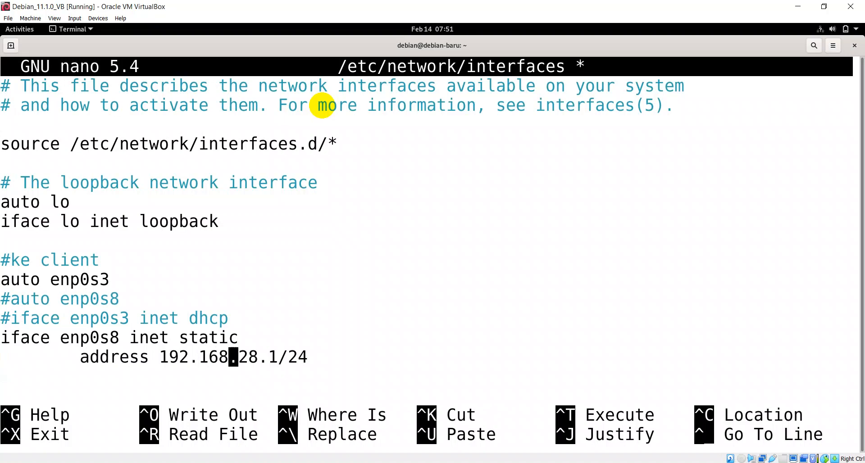
{"action": "key", "text": "Right"}
{"action": "key", "text": "BackSpace"}
{"action": "key", "text": "BackSpace"}
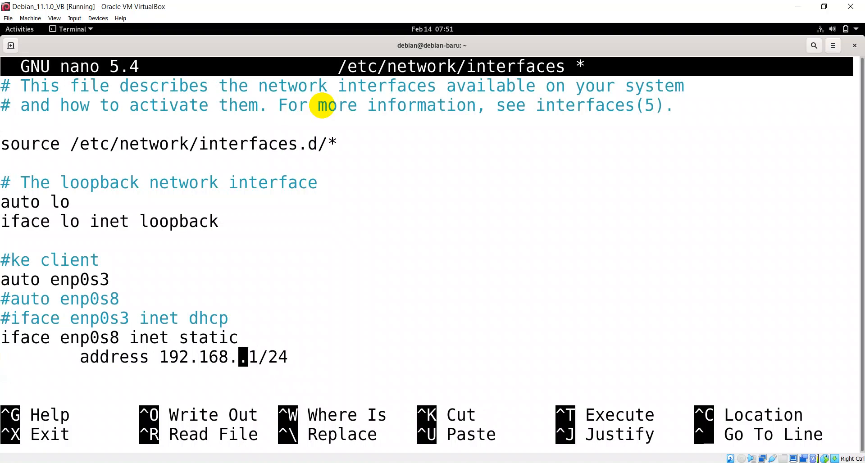
{"action": "type", "text": "1"}
{"action": "key", "text": "Right"}
{"action": "key", "text": "Right"}
{"action": "key", "text": "BackSpace"}
{"action": "type", "text": "5"}
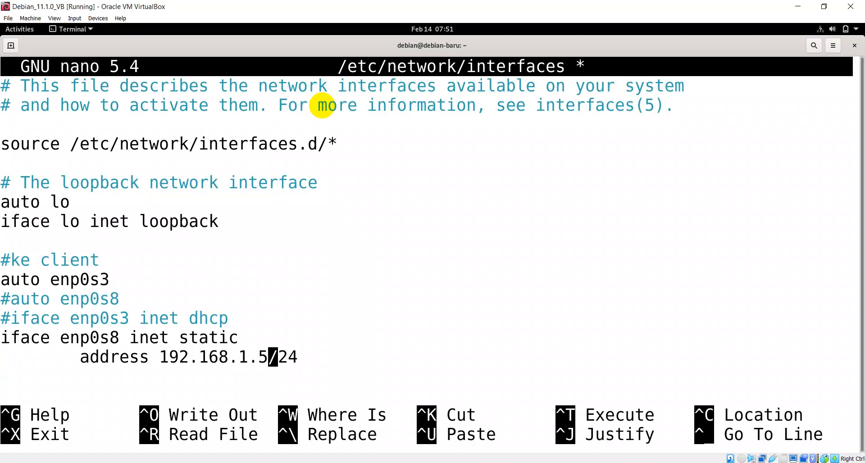
{"action": "key", "text": "Right"}
{"action": "key", "text": "Right"}
{"action": "key", "text": "Right"}
{"action": "key", "text": "Right"}
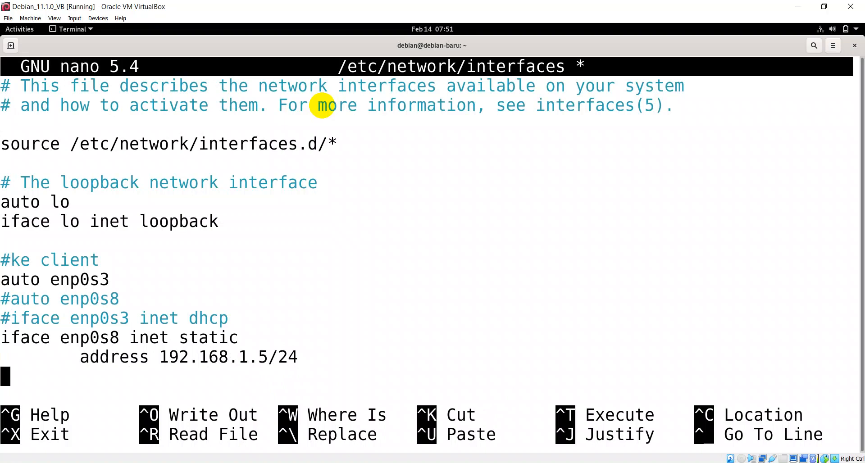
{"action": "key", "text": "Left"}
{"action": "key", "text": "Left"}
{"action": "key", "text": "Left"}
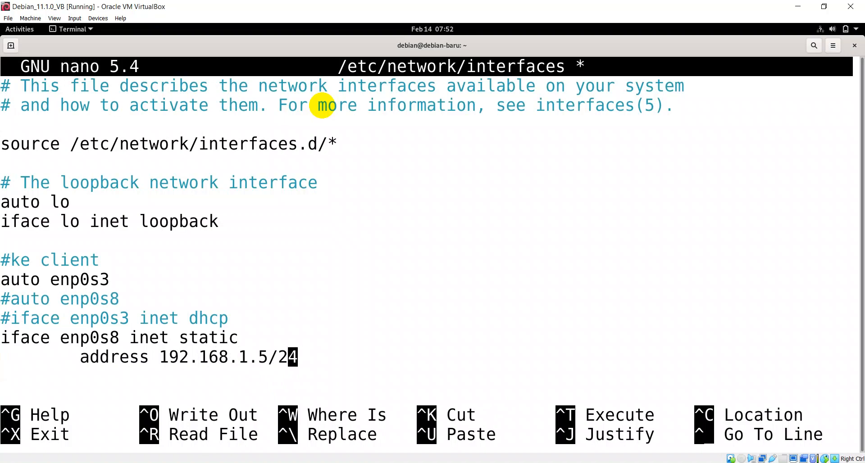
{"action": "key", "text": "Right"}
{"action": "key", "text": "Right"}
{"action": "key", "text": "Right"}
{"action": "key", "text": "Return"}
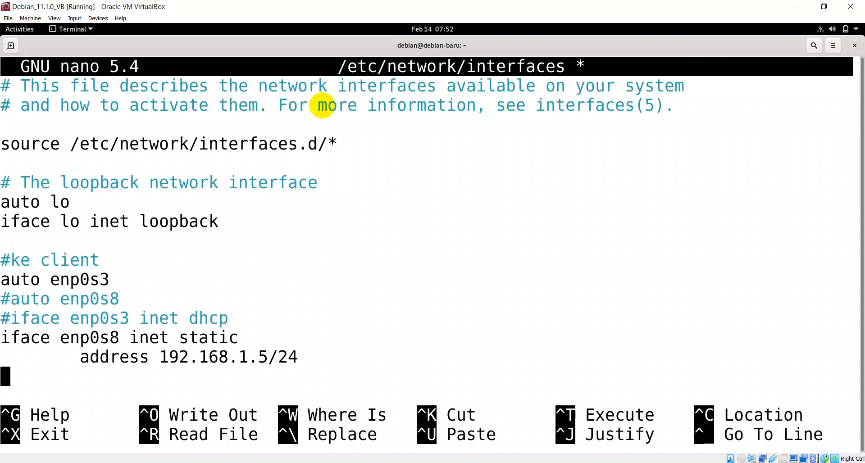
Change enp0s8 to enp0s3 on the static iface line, checking the VM adapters in VirtualBox Manager.
{"action": "key", "text": "Left"}
{"action": "key", "text": "Up"}
{"action": "key", "text": "Left"}
{"action": "key", "text": "Left"}
{"action": "key", "text": "Left"}
{"action": "key", "text": "Left"}
{"action": "key", "text": "Left"}
{"action": "key", "text": "Left"}
{"action": "key", "text": "Left"}
{"action": "key", "text": "Left"}
{"action": "key", "text": "Left"}
{"action": "key", "text": "Left"}
{"action": "key", "text": "Left"}
{"action": "key", "text": "Left"}
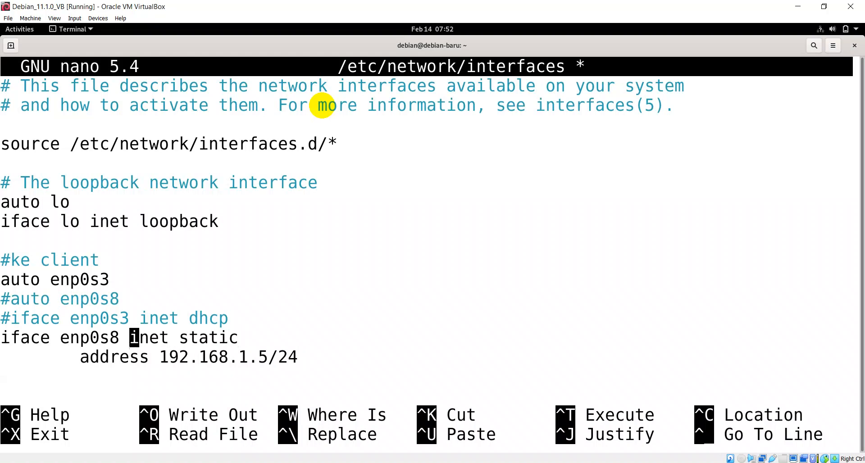
{"action": "key", "text": "BackSpace"}
{"action": "type", "text": "3"}
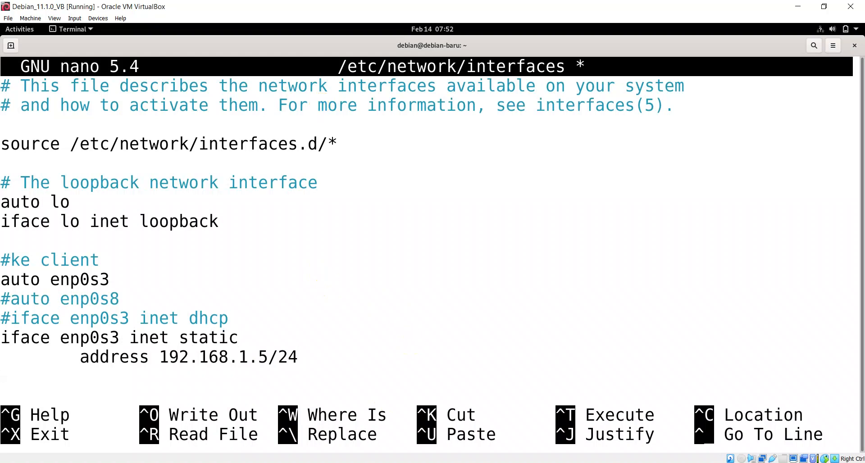
{"action": "left_click", "coordinate": [373, 462]}
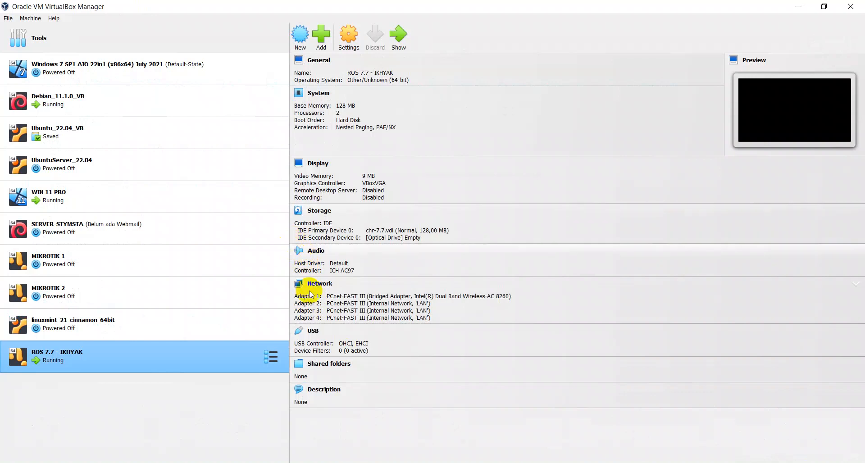
{"action": "left_click", "coordinate": [346, 462]}
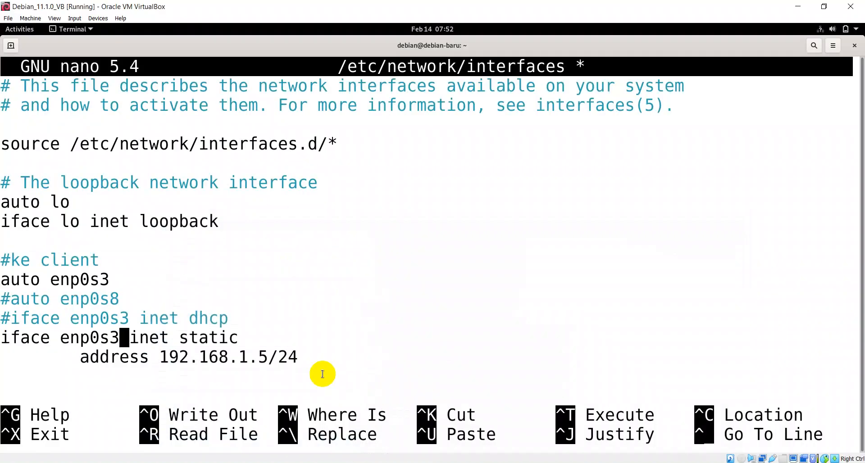
Save the interfaces file and flush enp0s3's addresses with ip a fl enp0s3.
{"action": "key", "text": "ctrl+x"}
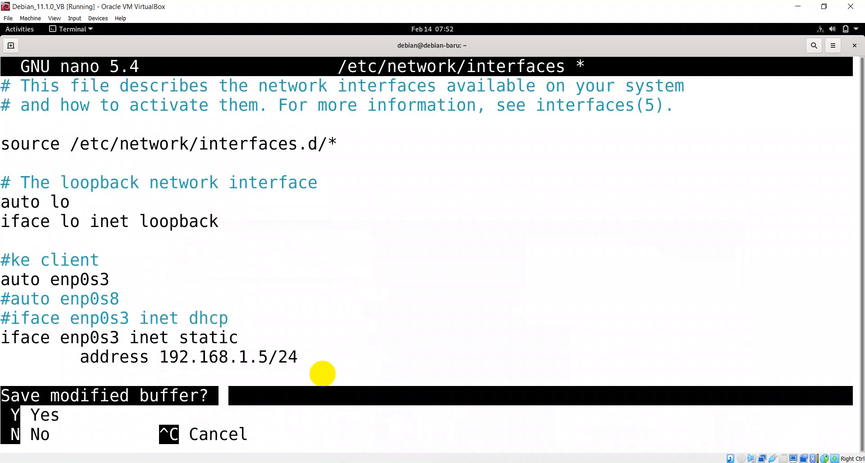
{"action": "key", "text": "y"}
{"action": "key", "text": "Return"}
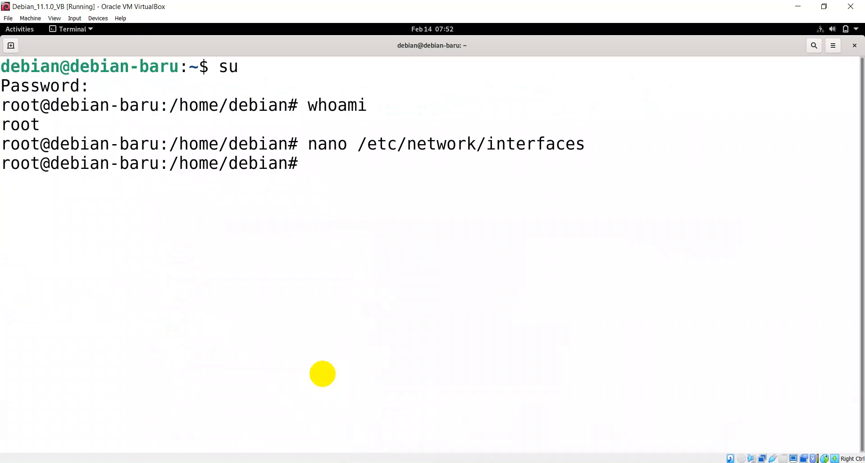
{"action": "type", "text": "ip a fl enp0s3"}
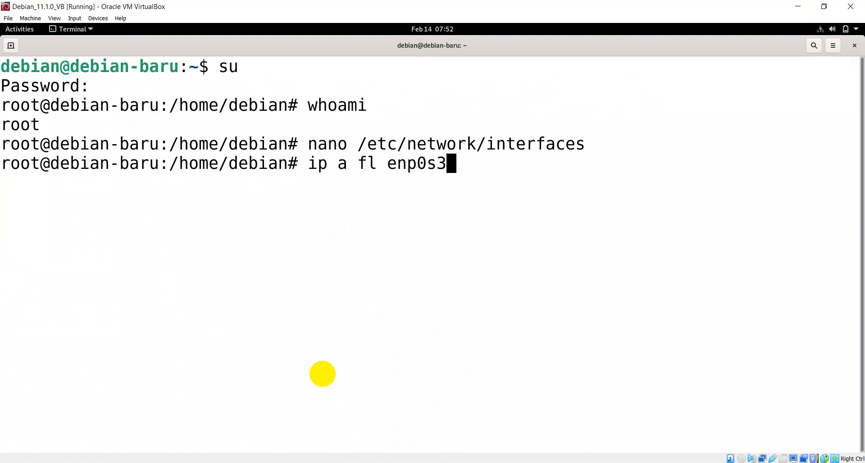
{"action": "key", "text": "Return"}
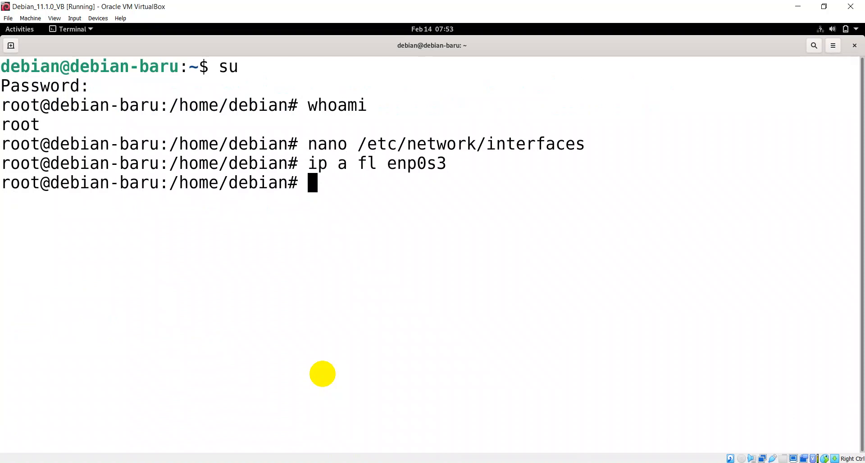
Restart networking with /etc/init.d/networking restart.
{"action": "type", "text": "/etc/"}
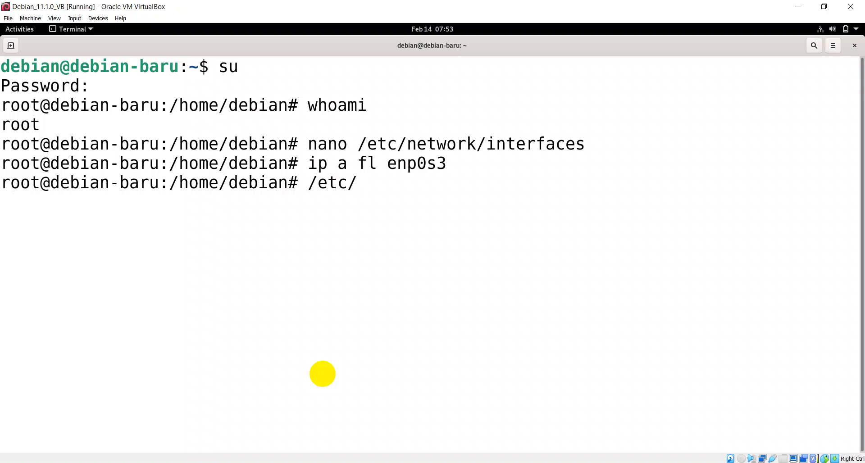
{"action": "type", "text": "init.d/netw"}
{"action": "key", "text": "Tab"}
{"action": "type", "text": "restart"}
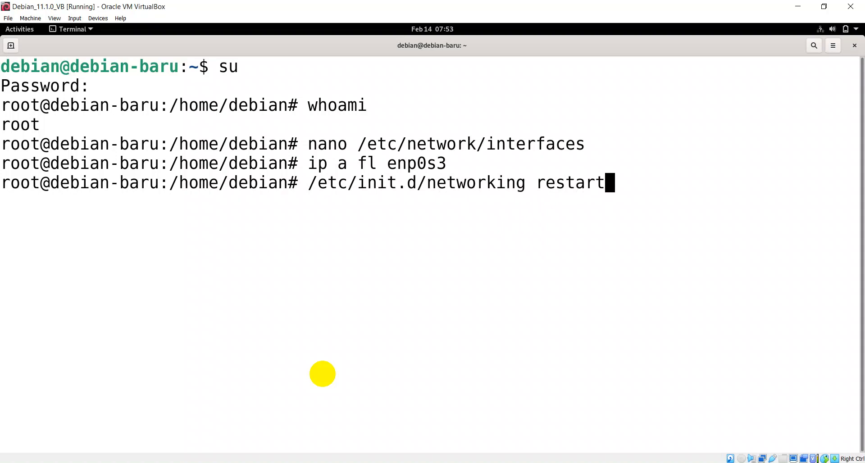
{"action": "key", "text": "Return"}
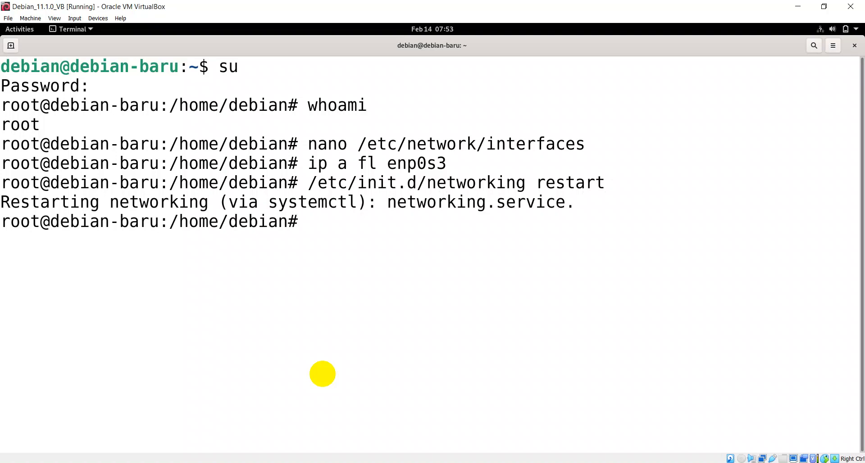
Reopen /etc/network/interfaces in nano to verify the edits, then clear the terminal screen.
{"action": "type", "text": "nano"}
{"action": "key", "text": "Up"}
{"action": "key", "text": "Up"}
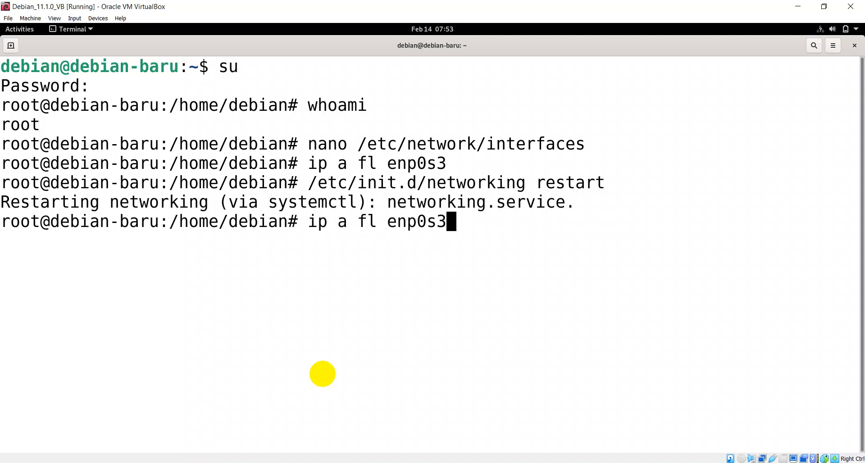
{"action": "key", "text": "Up"}
{"action": "key", "text": "Return"}
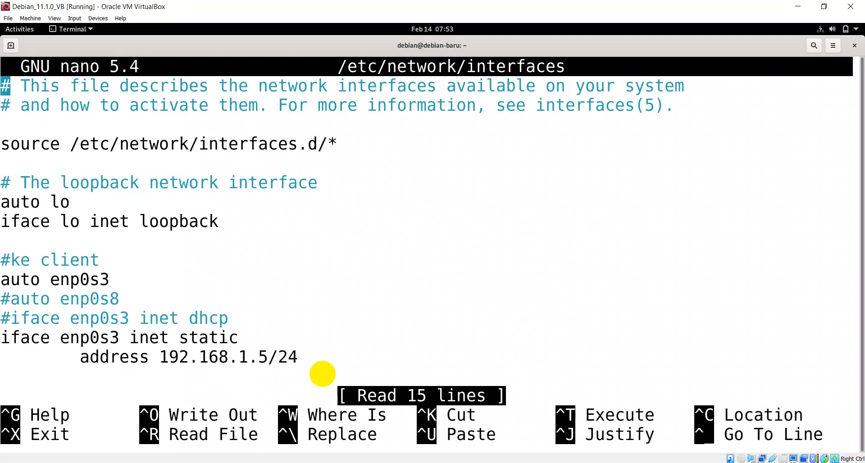
{"action": "key", "text": "ctrl+x"}
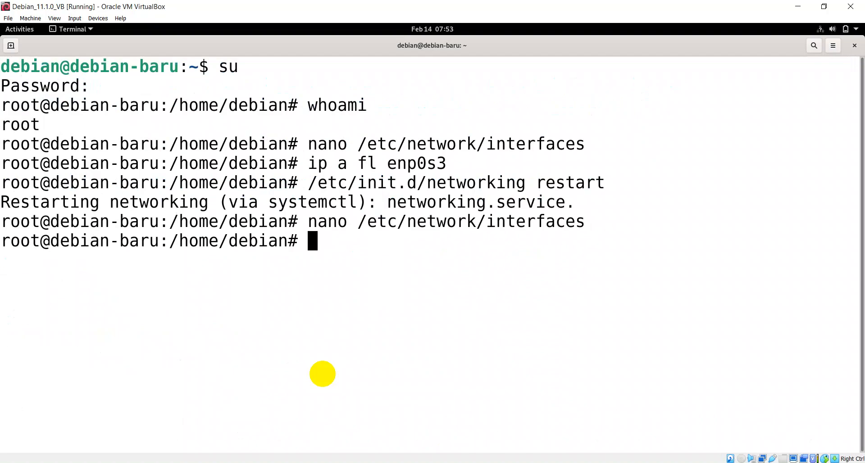
{"action": "type", "text": "NANO /e"}
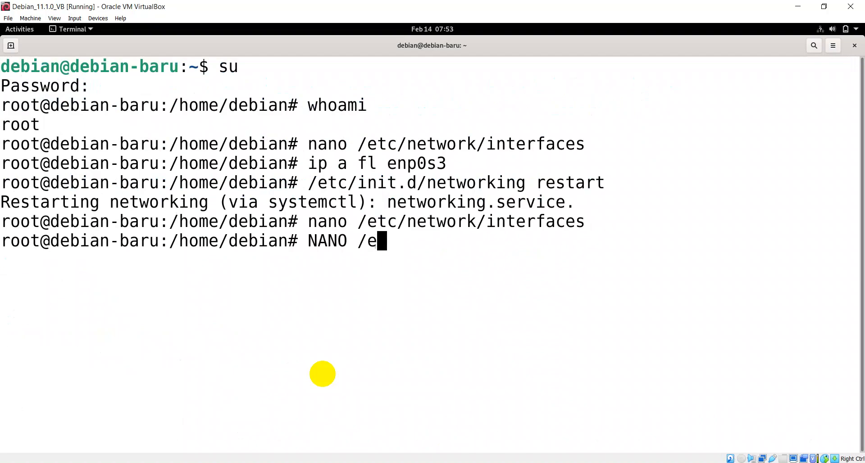
{"action": "type", "text": "tc/network/in"}
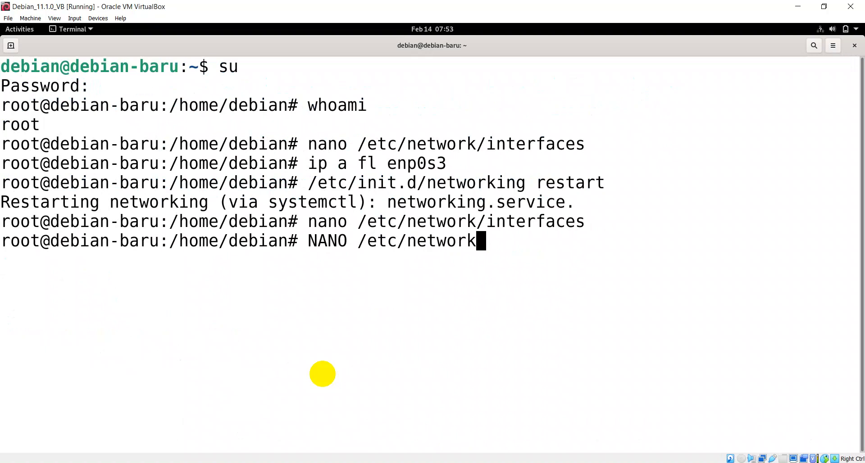
{"action": "key", "text": "Tab"}
{"action": "key", "text": "Return"}
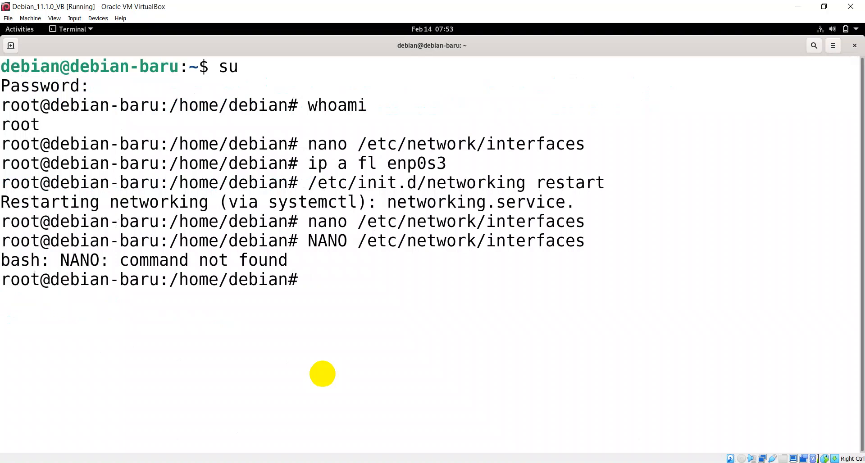
{"action": "key", "text": "ctrl+l"}
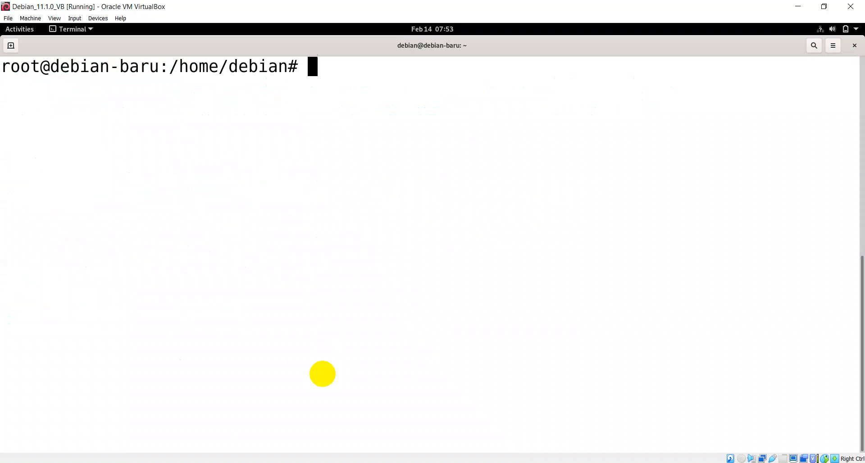
{"action": "type", "text": "ip a sh enp0"}
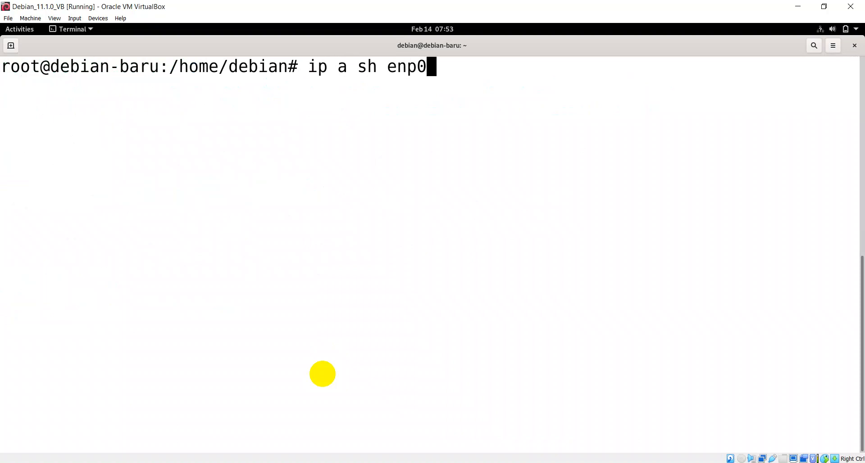
{"action": "type", "text": "s3"}
Check enp0s3's addresses, restart networking, and confirm enp0s3 now has 192.168.1.5/24.
{"action": "key", "text": "Return"}
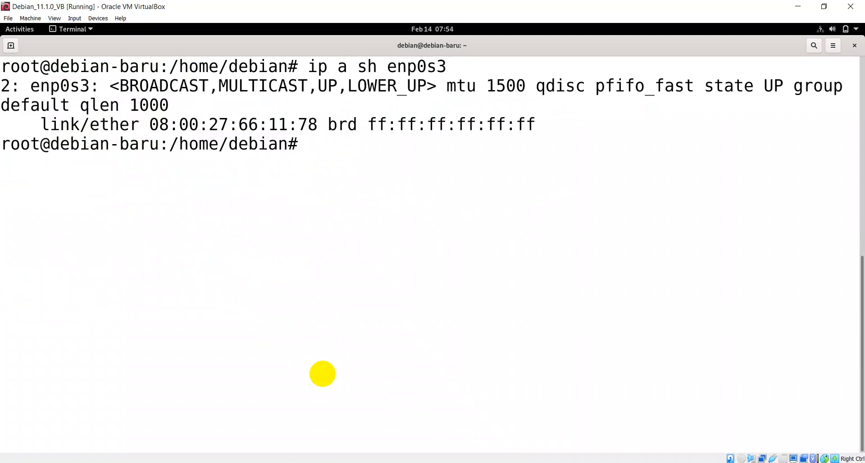
{"action": "type", "text": "NANO /etc/network/interfaces"}
{"action": "key", "text": "Down"}
{"action": "key", "text": "Down"}
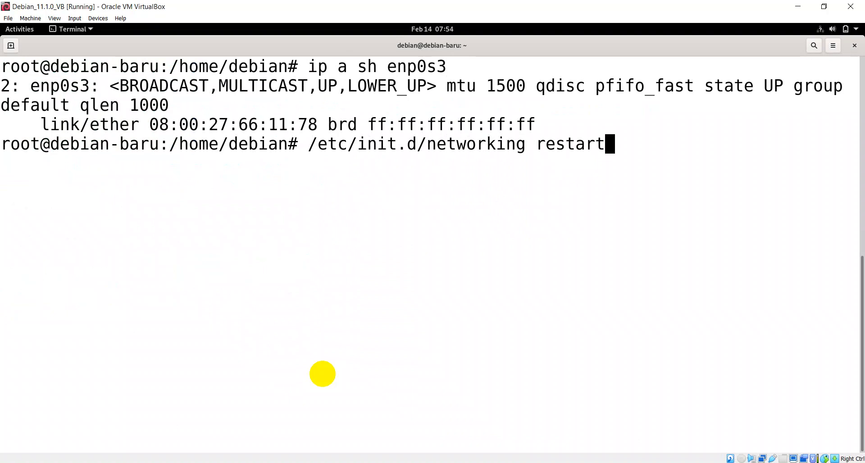
{"action": "key", "text": "Return"}
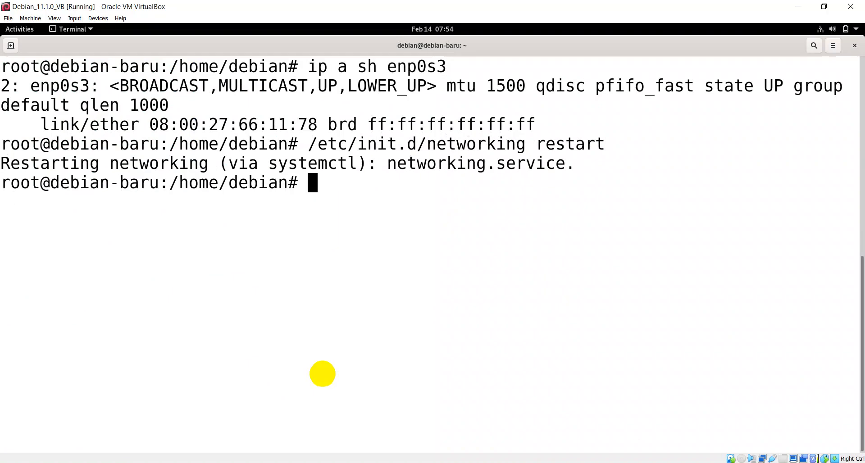
{"action": "key", "text": "Up"}
{"action": "key", "text": "Up"}
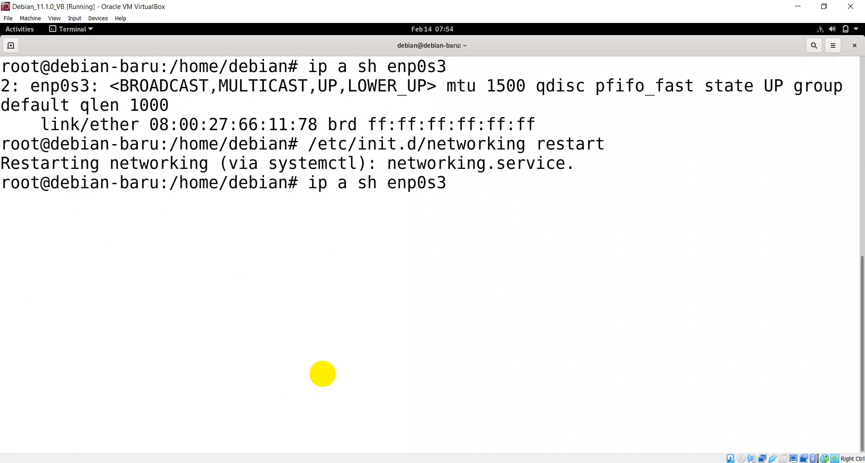
{"action": "key", "text": "Return"}
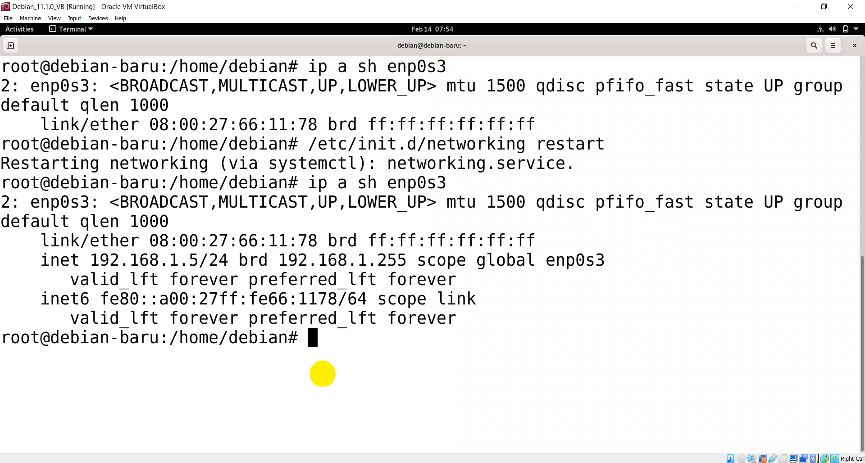
{"action": "type", "text": "clear"}
{"action": "key", "text": "Return"}
Look up the router's LAN address 192.168.1.1 under IP > Addresses in WinBox.
{"action": "type", "text": "p"}
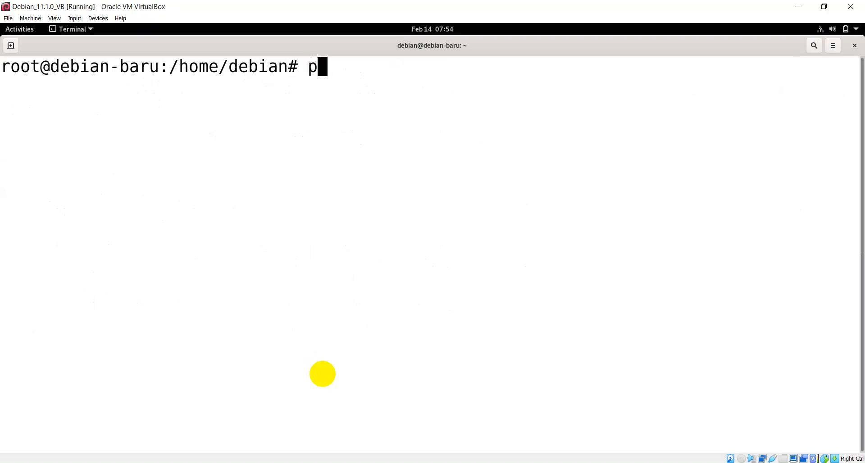
{"action": "type", "text": "ing 192.168.1.1"}
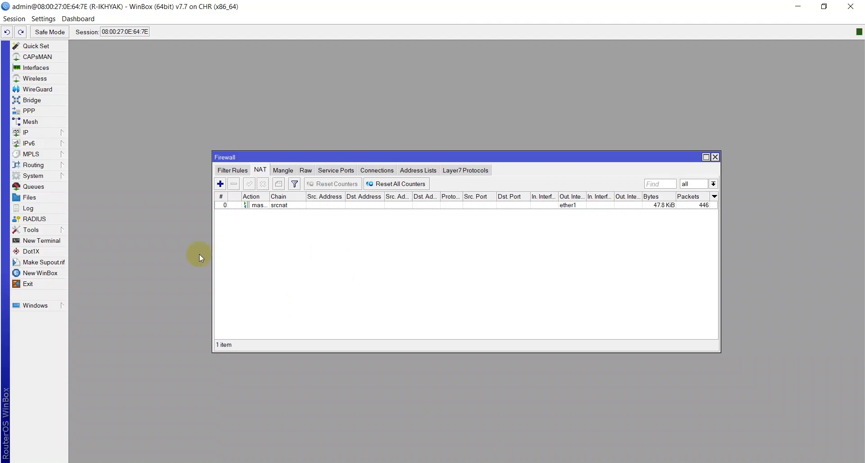
{"action": "left_click", "coordinate": [53, 134]}
{"action": "left_click", "coordinate": [98, 146]}
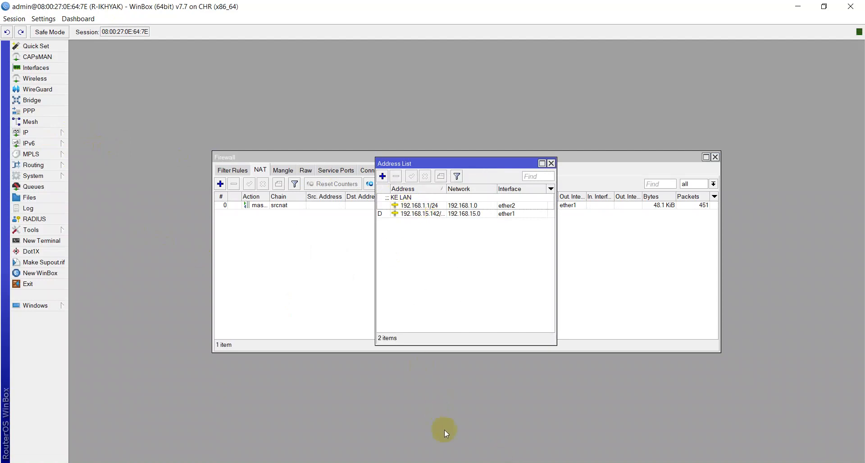
{"action": "key", "text": "alt+Tab"}
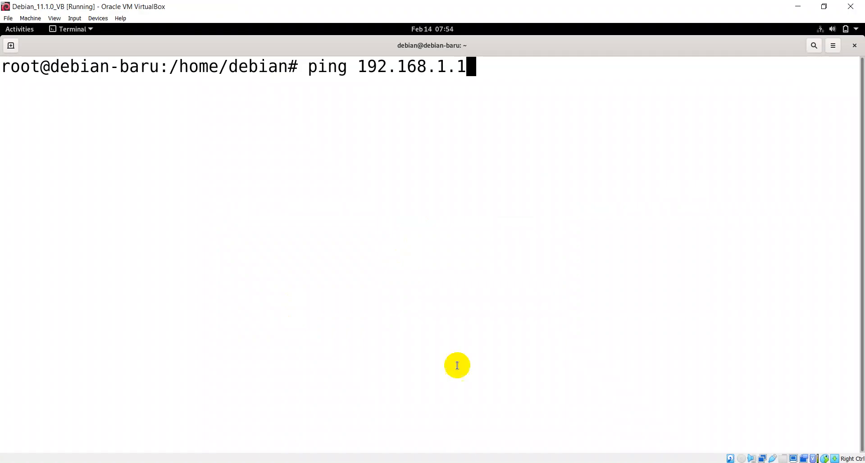
Ping gateway 192.168.1.1 successfully, then see google.com and detik.com fail to resolve.
{"action": "key", "text": "Return"}
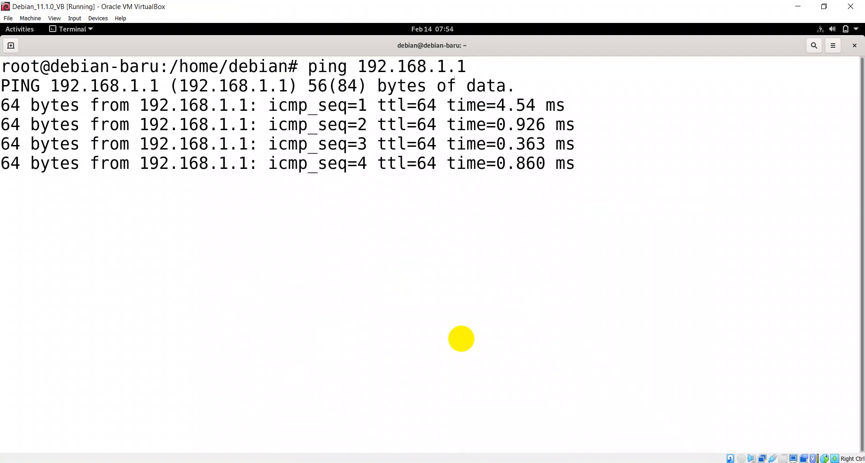
{"action": "key", "text": "ctrl+c"}
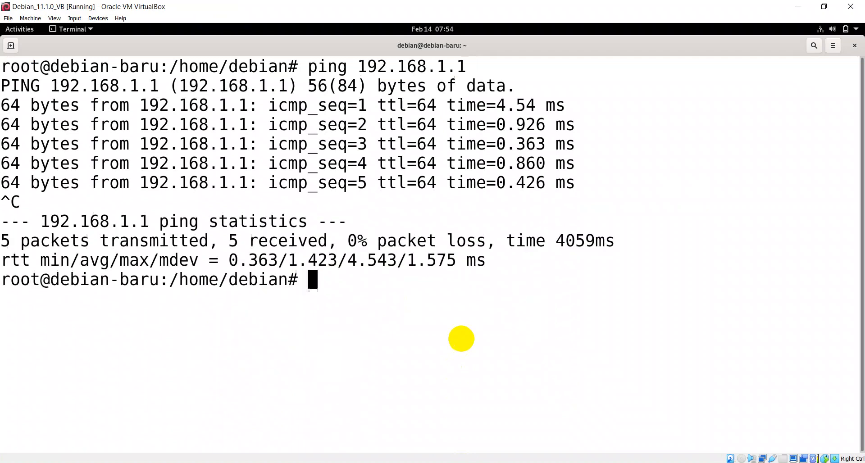
{"action": "type", "text": "ping google.com"}
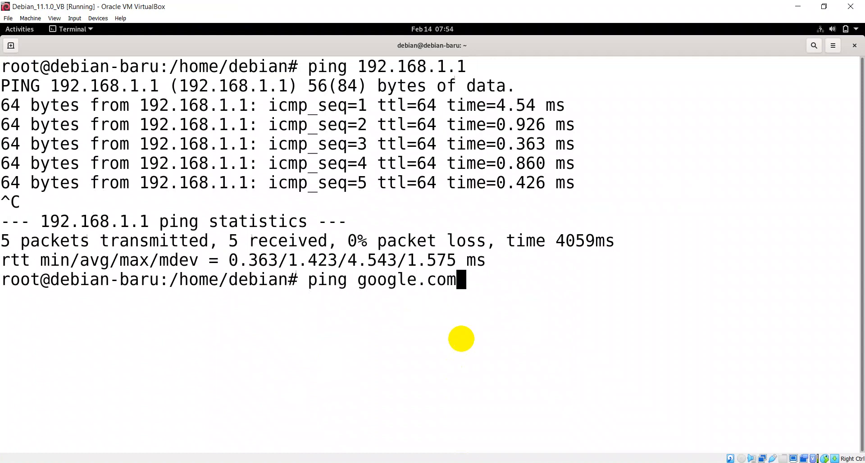
{"action": "key", "text": "Return"}
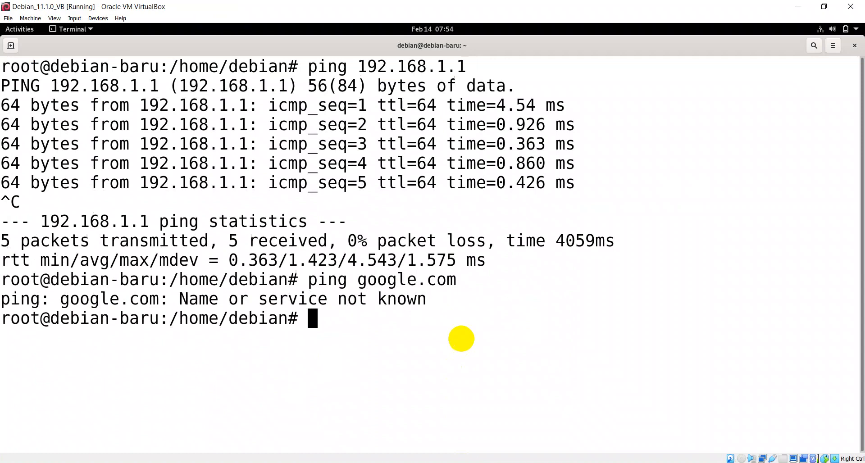
{"action": "type", "text": "ping detik.com"}
{"action": "key", "text": "Return"}
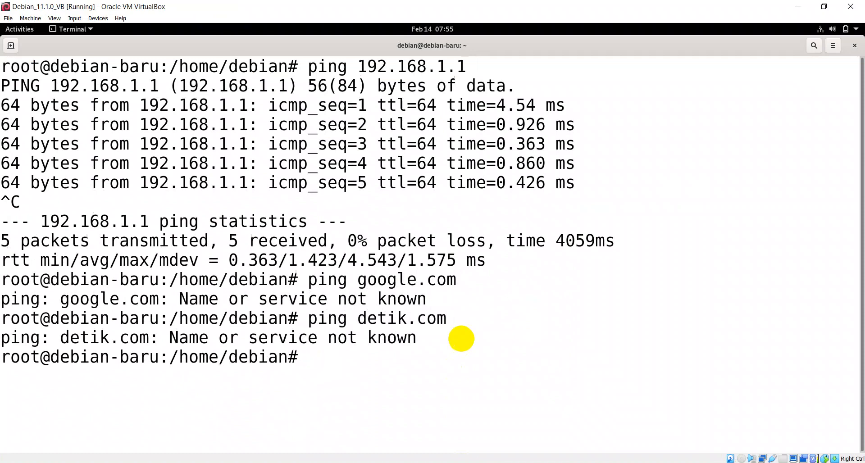
{"action": "type", "text": "clear"}
{"action": "key", "text": "Return"}
{"action": "type", "text": "nan"}
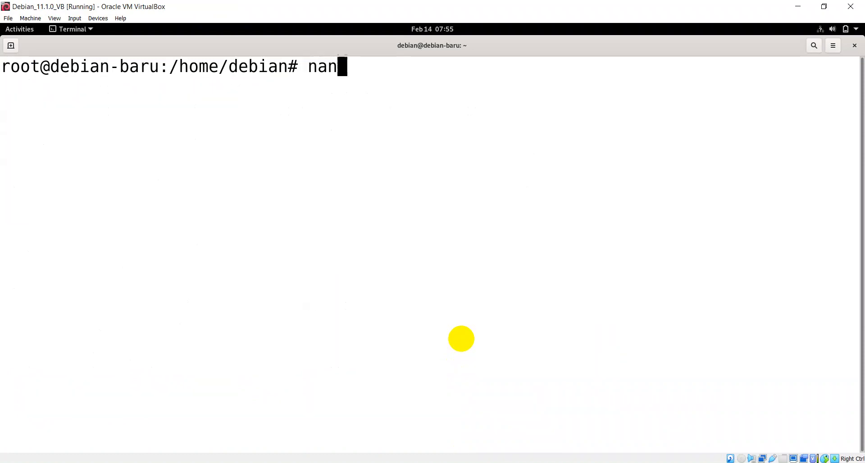
{"action": "type", "text": "o /etc/network."}
Insert an indented 'gateway 192.168.1.1' line below enp0s3's address in /etc/network/interfaces and save.
{"action": "key", "text": "BackSpace"}
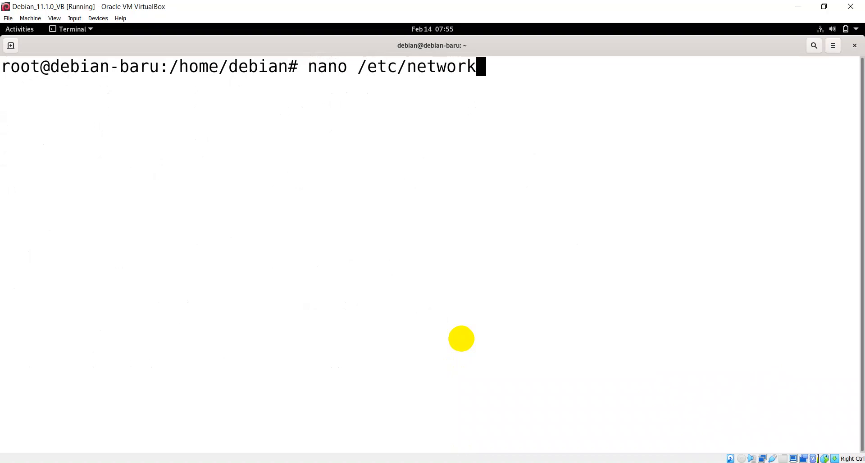
{"action": "type", "text": "/interfaces"}
{"action": "key", "text": "Return"}
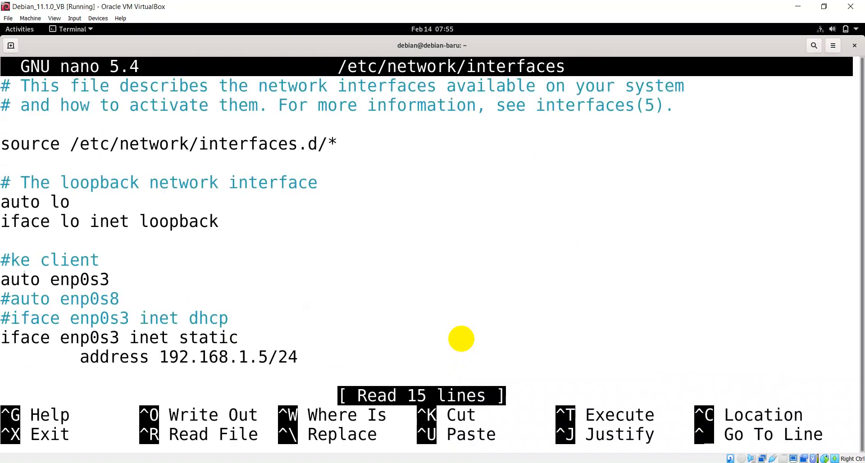
{"action": "key", "text": "Down"}
{"action": "key", "text": "Down"}
{"action": "key", "text": "Down"}
{"action": "key", "text": "Down"}
{"action": "key", "text": "Down"}
{"action": "key", "text": "Down"}
{"action": "key", "text": "Down"}
{"action": "key", "text": "Down"}
{"action": "key", "text": "Down"}
{"action": "key", "text": "Down"}
{"action": "key", "text": "Down"}
{"action": "key", "text": "Down"}
{"action": "key", "text": "Down"}
{"action": "key", "text": "Down"}
{"action": "key", "text": "Down"}
{"action": "key", "text": "Tab"}
{"action": "type", "text": "gatew"}
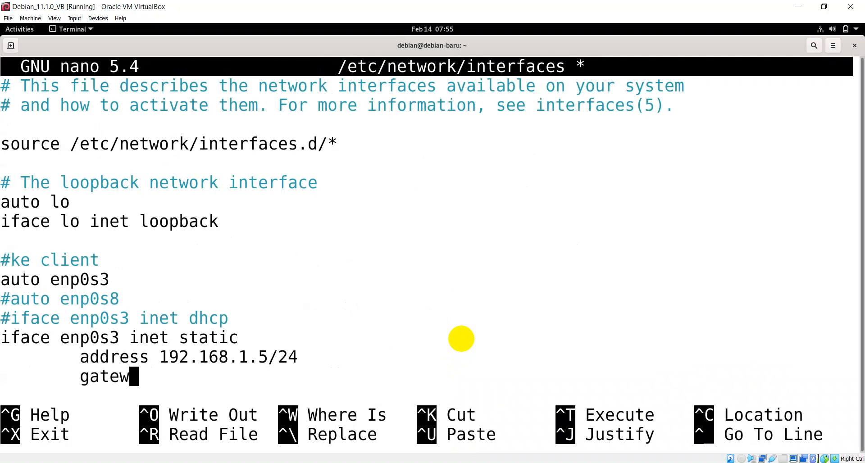
{"action": "type", "text": "ay"}
{"action": "type", "text": "192"}
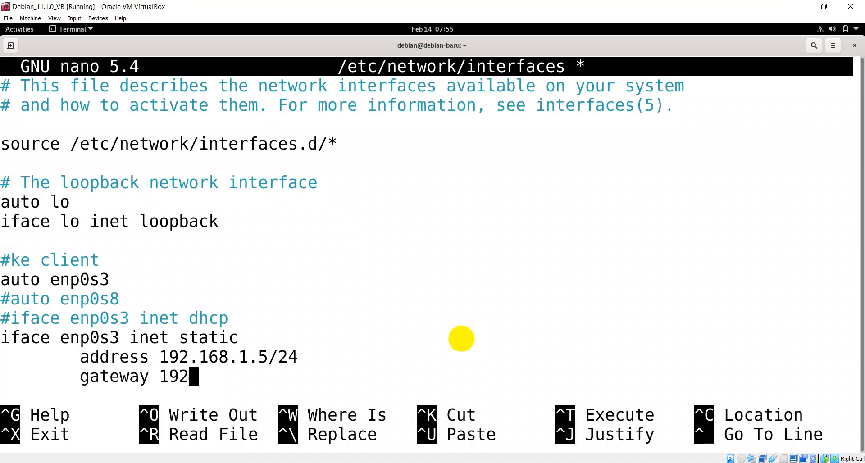
{"action": "type", "text": ".168.1."}
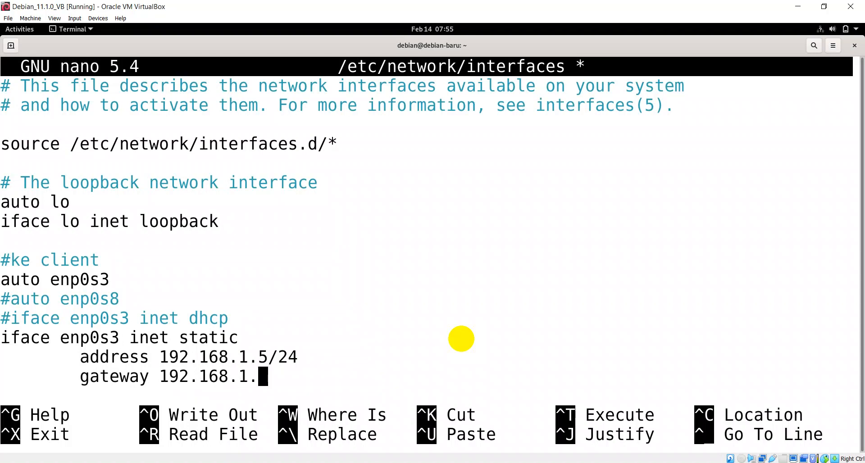
{"action": "type", "text": "1"}
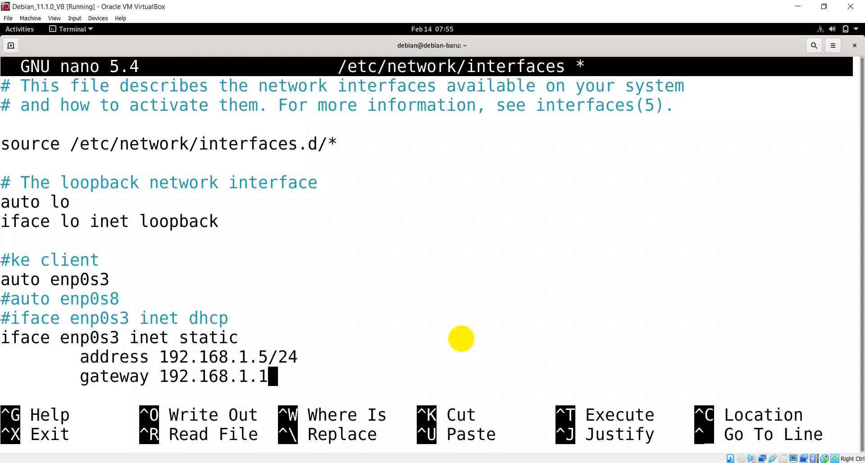
{"action": "key", "text": "ctrl+x"}
{"action": "key", "text": "y"}
{"action": "key", "text": "Return"}
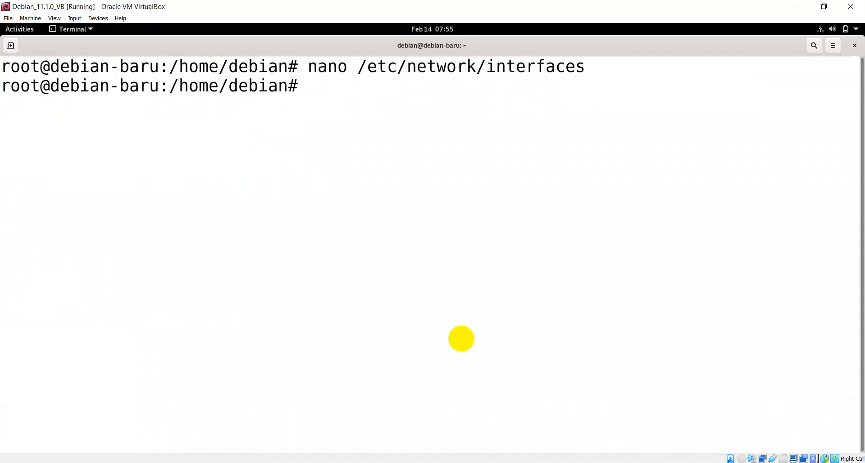
Restart networking with /etc/init.d/networking restart to apply the new gateway.
{"action": "type", "text": "/etc/init.d/netw"}
{"action": "key", "text": "Tab"}
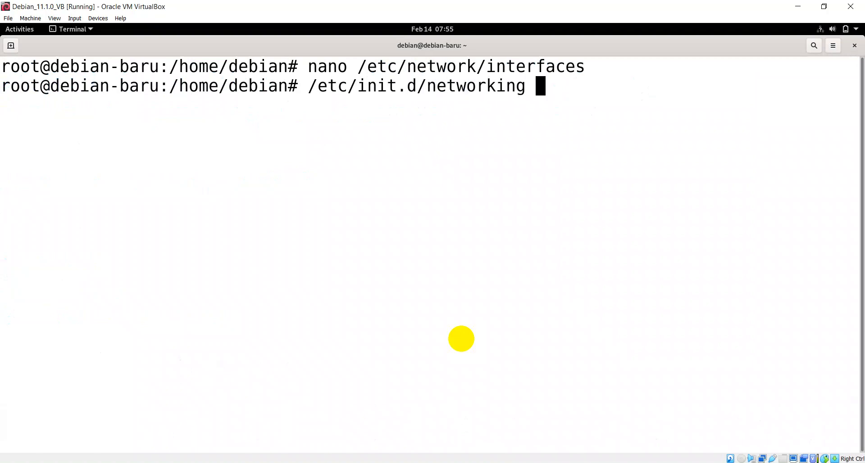
{"action": "type", "text": "restart"}
{"action": "key", "text": "Return"}
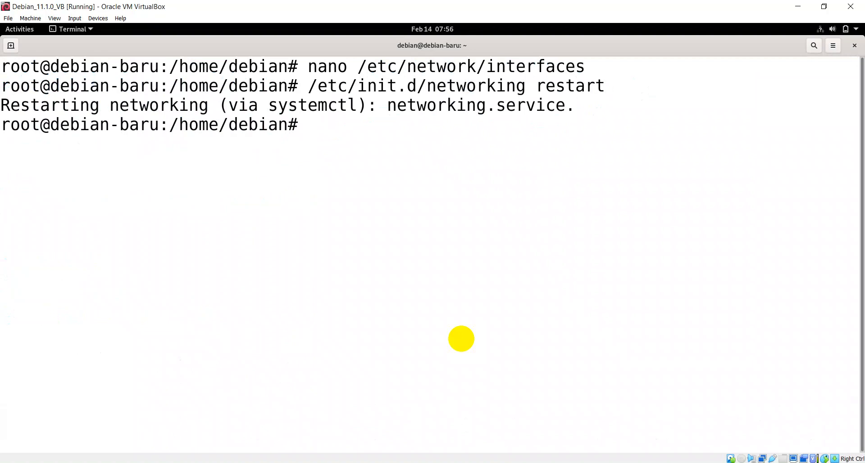
Ping detik.com, stop it after no reply, and begin the nano /etc path.
{"action": "type", "text": "ping detik"}
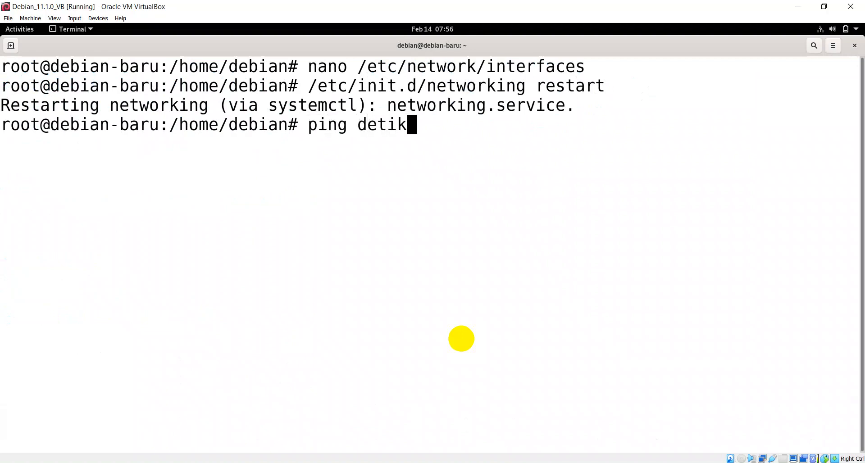
{"action": "type", "text": ".com"}
{"action": "key", "text": "Return"}
{"action": "key", "text": "ctrl+c"}
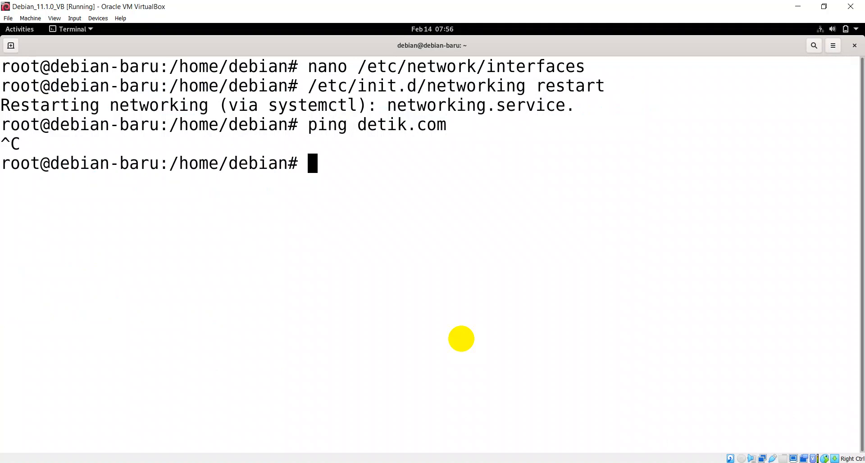
{"action": "type", "text": "nano /e"}
{"action": "key", "text": "Tab"}
Open /etc/resolv.conf in nano and add 'nameserver 192.168.1.1' as the first line.
{"action": "type", "text": "res"}
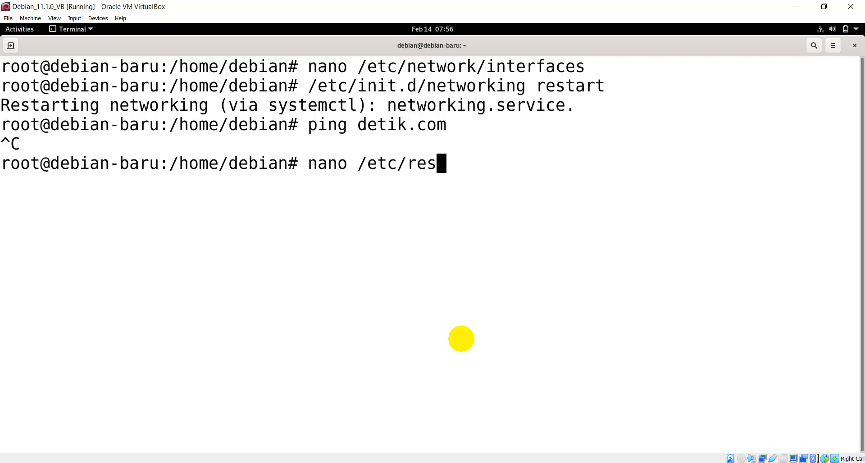
{"action": "key", "text": "Tab"}
{"action": "key", "text": "Return"}
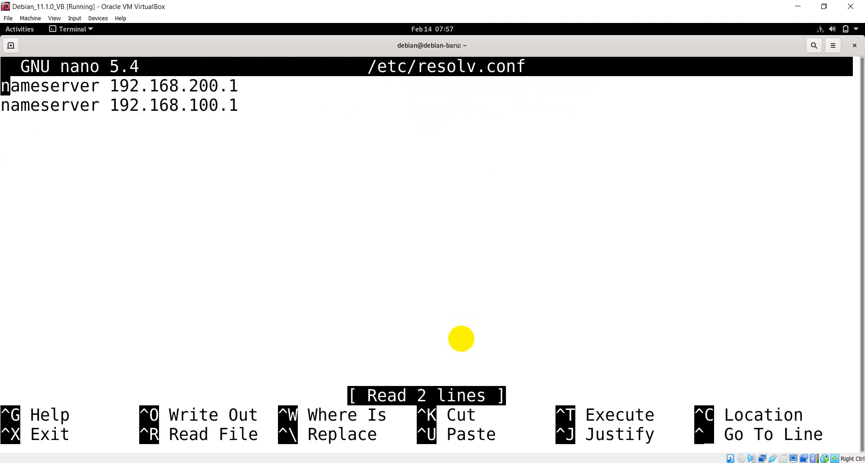
{"action": "key", "text": "Return"}
{"action": "key", "text": "Up"}
{"action": "type", "text": "name"}
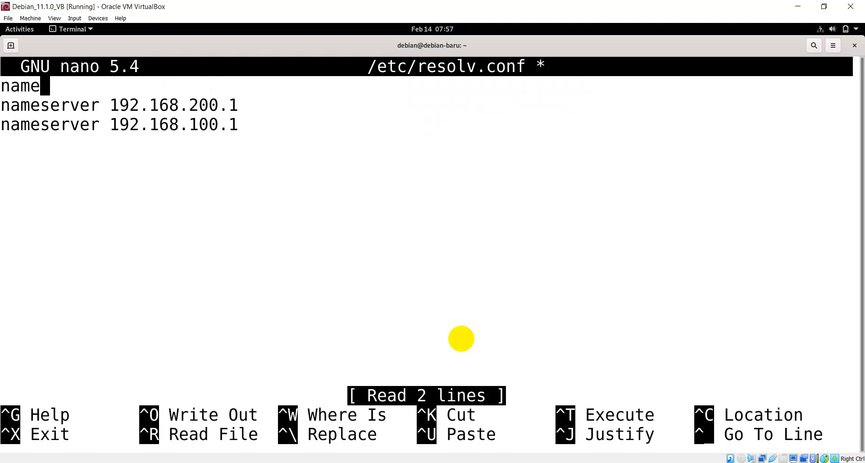
{"action": "type", "text": "server"}
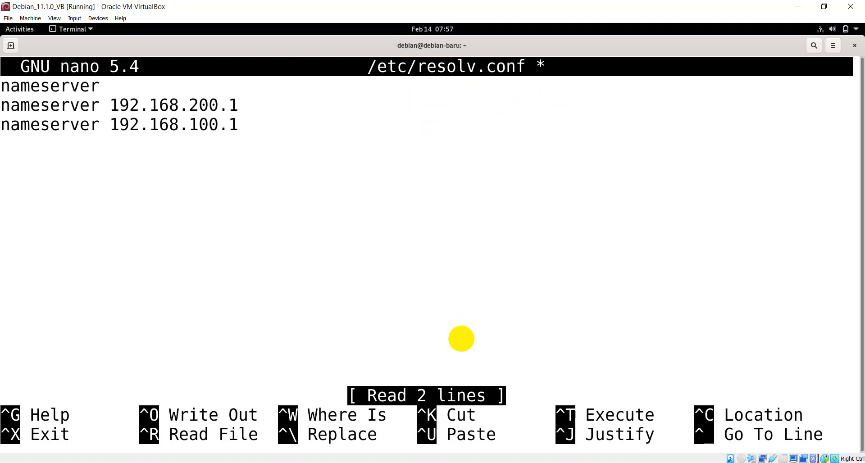
{"action": "type", "text": "192.168.1.1"}
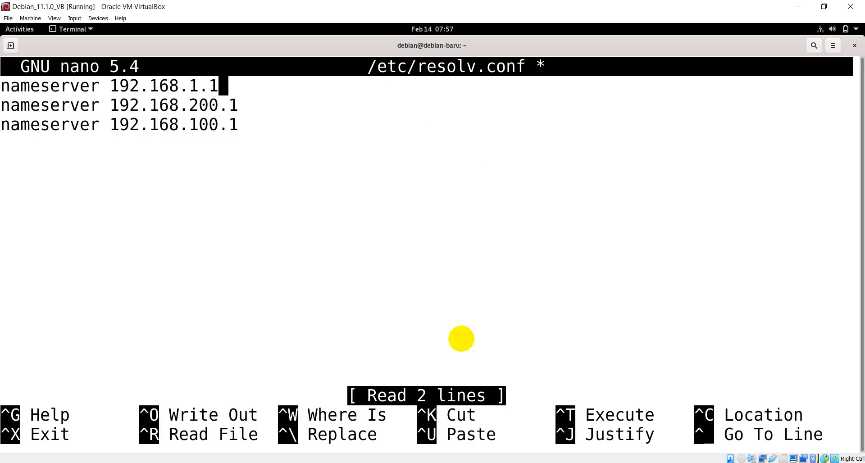
{"action": "key", "text": "Return"}
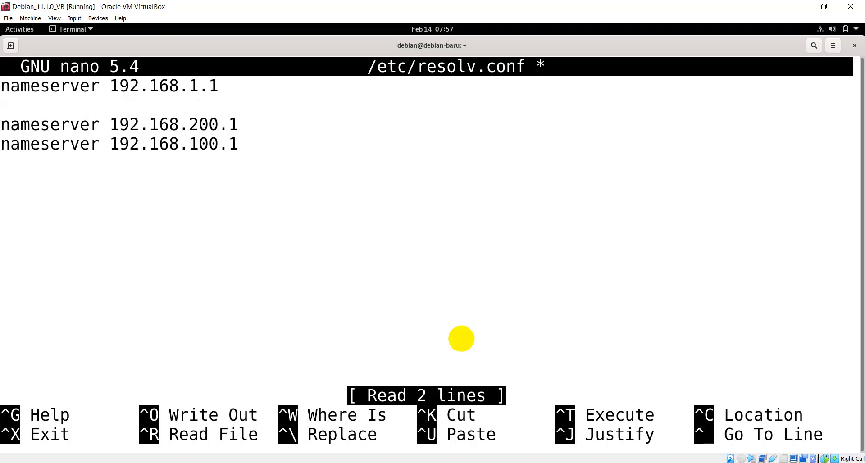
Add 'nameserver 8.8.4.4' and delete the old 192.168.200.1 and 192.168.100.1 entries.
{"action": "type", "text": "na"}
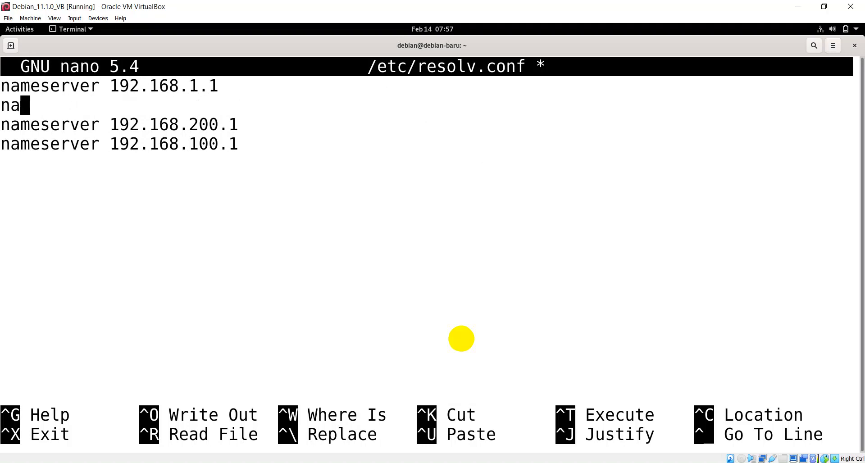
{"action": "type", "text": "meser"}
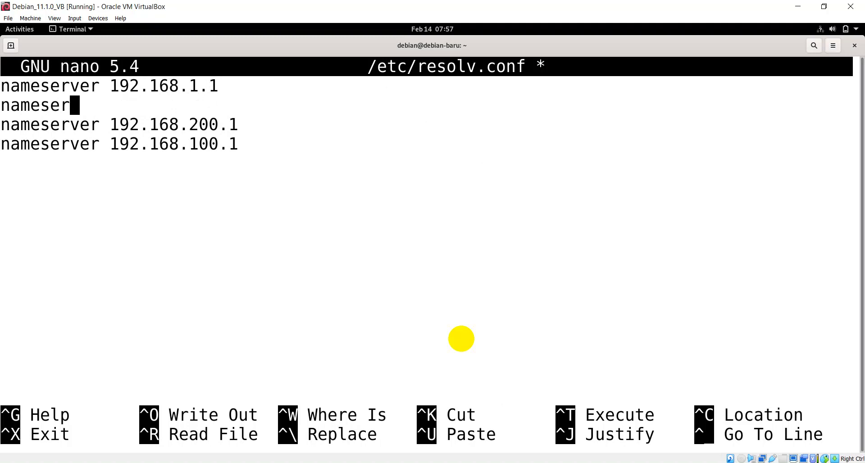
{"action": "type", "text": "ver 8.89."}
{"action": "key", "text": "BackSpace"}
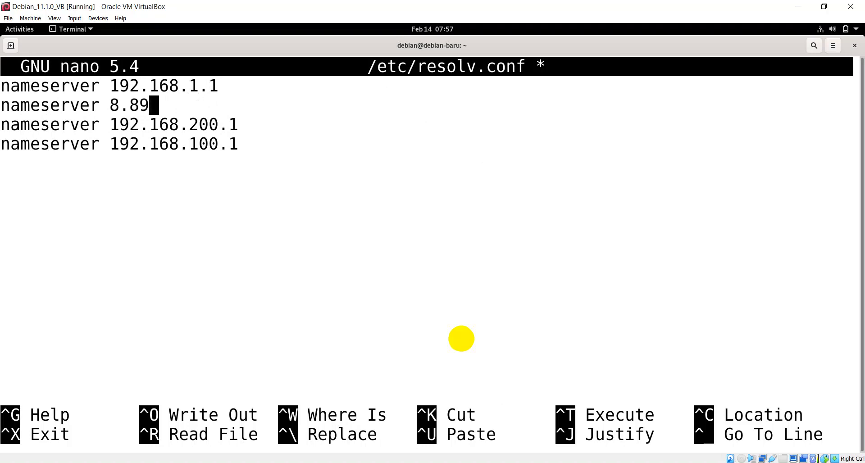
{"action": "key", "text": "BackSpace"}
{"action": "type", "text": ".4.4"}
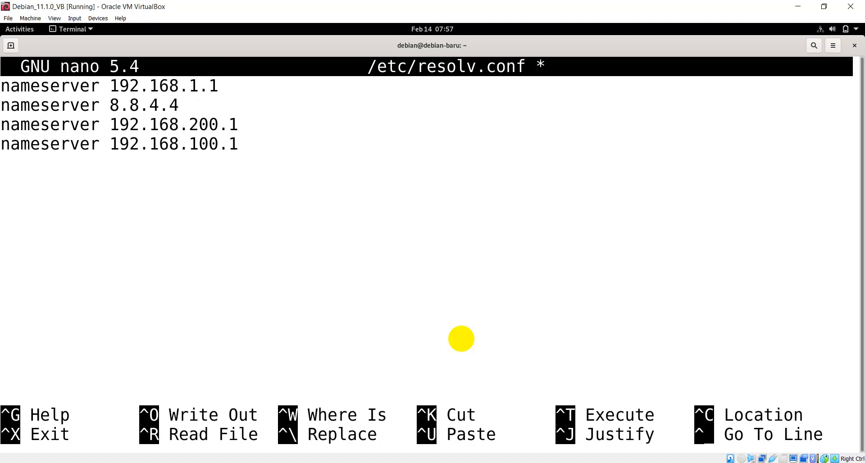
{"action": "key", "text": "Down"}
{"action": "key", "text": "Delete"}
{"action": "key", "text": "Delete"}
{"action": "key", "text": "Delete"}
{"action": "key", "text": "Delete"}
{"action": "key", "text": "Delete"}
{"action": "key", "text": "Delete"}
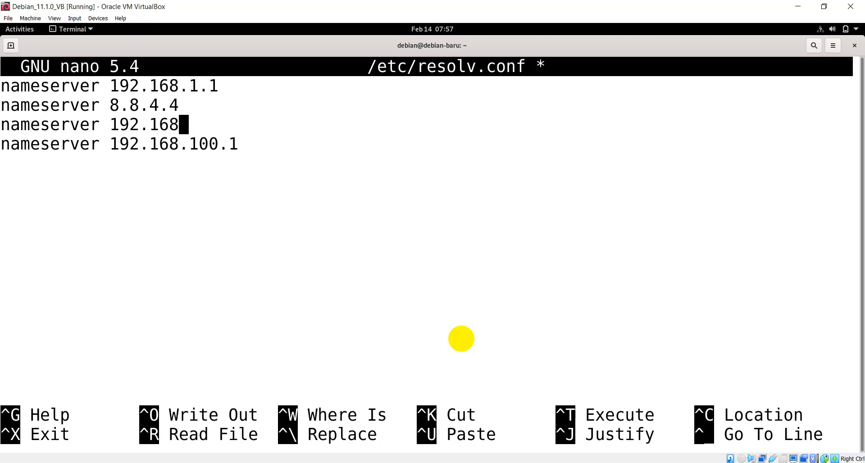
{"action": "key", "text": "BackSpace"}
{"action": "key", "text": "BackSpace"}
{"action": "key", "text": "BackSpace"}
{"action": "key", "text": "BackSpace"}
{"action": "key", "text": "BackSpace"}
{"action": "key", "text": "BackSpace"}
{"action": "key", "text": "BackSpace"}
{"action": "key", "text": "BackSpace"}
{"action": "key", "text": "BackSpace"}
{"action": "key", "text": "BackSpace"}
{"action": "key", "text": "BackSpace"}
{"action": "key", "text": "BackSpace"}
{"action": "key", "text": "BackSpace"}
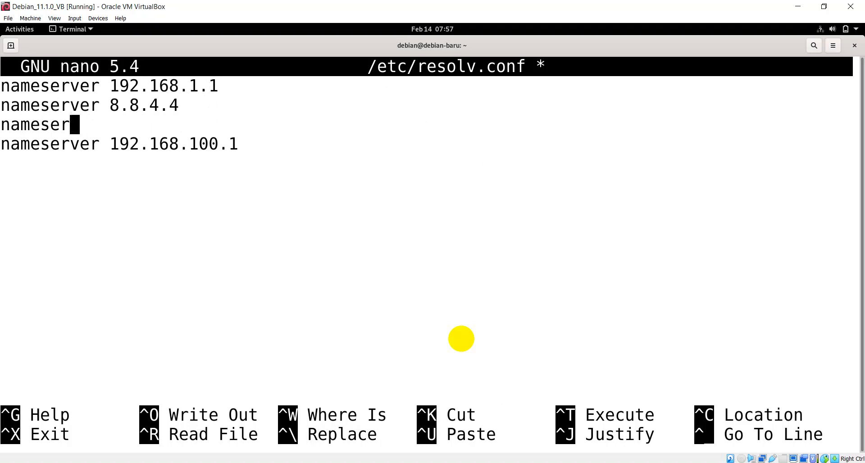
{"action": "key", "text": "BackSpace"}
{"action": "key", "text": "BackSpace"}
{"action": "key", "text": "BackSpace"}
{"action": "key", "text": "BackSpace"}
{"action": "key", "text": "BackSpace"}
{"action": "key", "text": "Delete"}
{"action": "key", "text": "Delete"}
{"action": "key", "text": "Delete"}
{"action": "key", "text": "Delete"}
{"action": "key", "text": "Delete"}
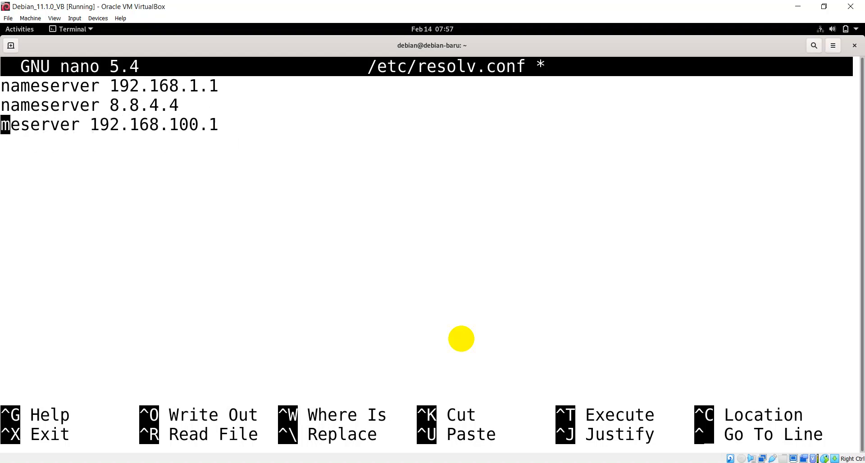
{"action": "key", "text": "Delete"}
{"action": "key", "text": "Delete"}
{"action": "key", "text": "Delete"}
{"action": "key", "text": "Delete"}
{"action": "key", "text": "Delete"}
{"action": "key", "text": "Delete"}
{"action": "key", "text": "Delete"}
{"action": "key", "text": "Delete"}
{"action": "key", "text": "Delete"}
{"action": "key", "text": "Delete"}
{"action": "key", "text": "Delete"}
{"action": "key", "text": "Delete"}
{"action": "key", "text": "Delete"}
{"action": "key", "text": "Delete"}
{"action": "key", "text": "Delete"}
{"action": "key", "text": "Delete"}
{"action": "key", "text": "Delete"}
{"action": "key", "text": "Delete"}
{"action": "key", "text": "Delete"}
{"action": "key", "text": "Delete"}
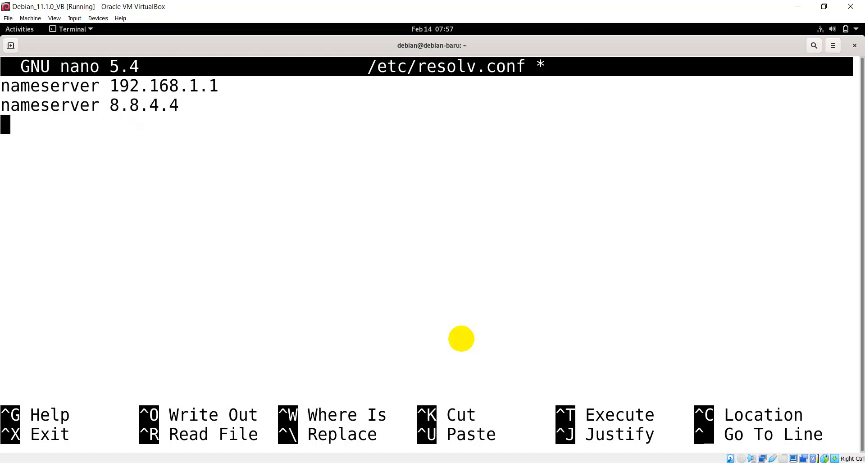
Save /etc/resolv.conf and exit nano.
{"action": "key", "text": "ctrl+x"}
{"action": "key", "text": "y"}
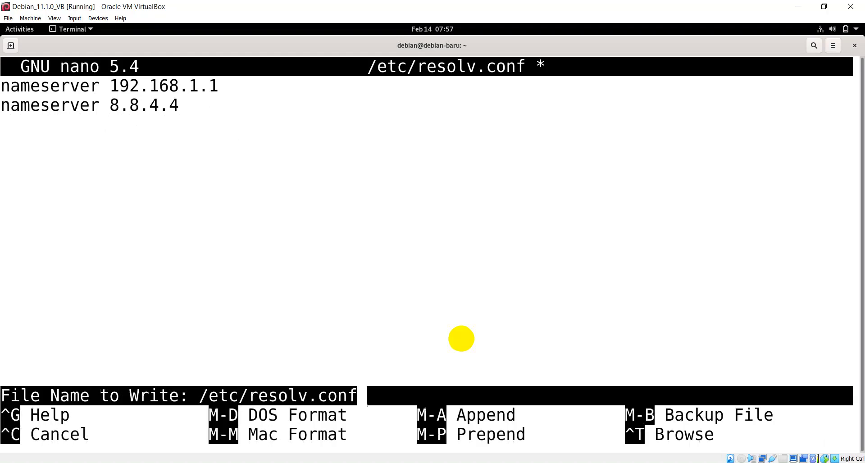
{"action": "key", "text": "Return"}
{"action": "key", "text": "Up"}
{"action": "key", "text": "Up"}
{"action": "key", "text": "Up"}
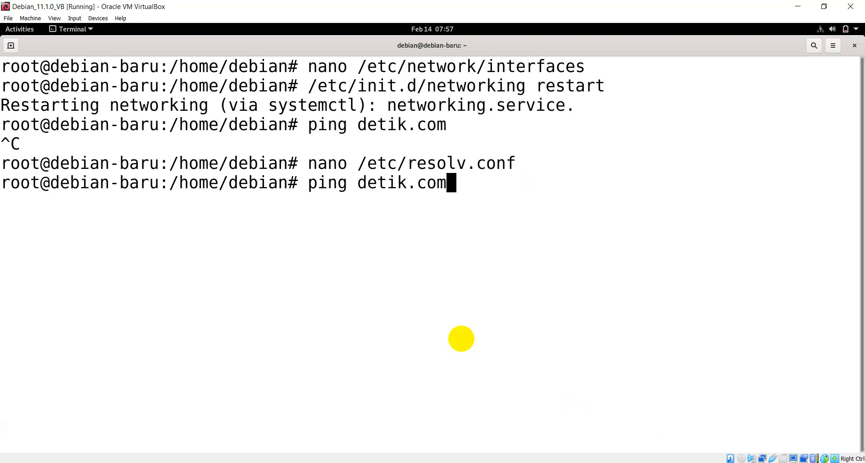
Restart networking to apply the DNS change, then clear the terminal.
{"action": "key", "text": "Return"}
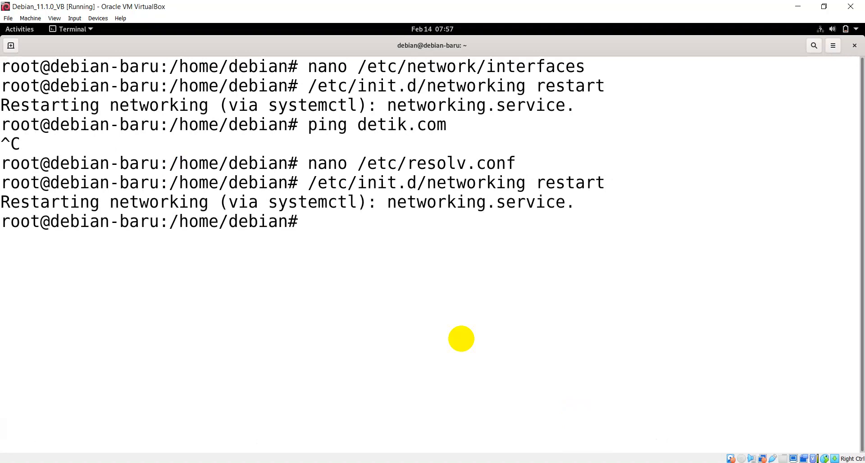
{"action": "type", "text": "clear"}
{"action": "key", "text": "Return"}
Ping detik.com, which now resolves with 0% packet loss, then clear the screen.
{"action": "key", "text": "Up"}
{"action": "key", "text": "Up"}
{"action": "key", "text": "Up"}
{"action": "key", "text": "Up"}
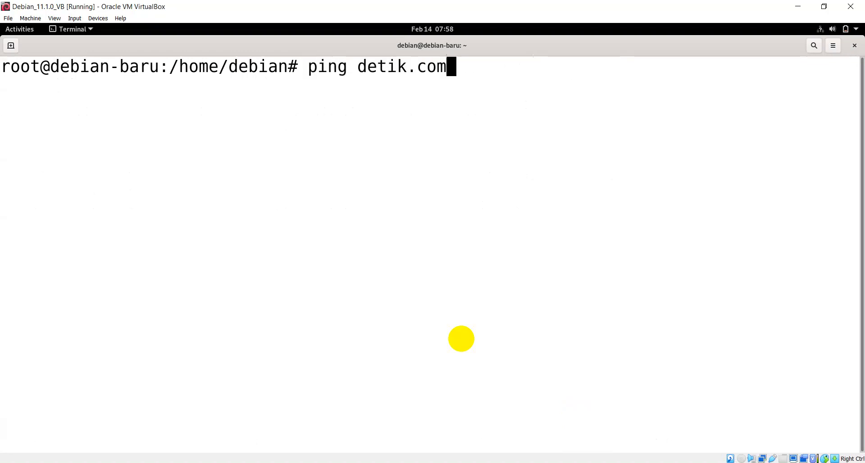
{"action": "key", "text": "Return"}
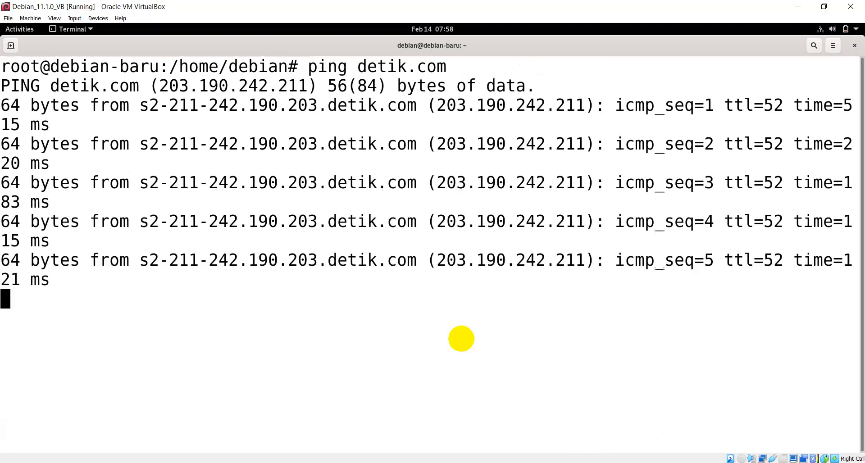
{"action": "key", "text": "ctrl+c"}
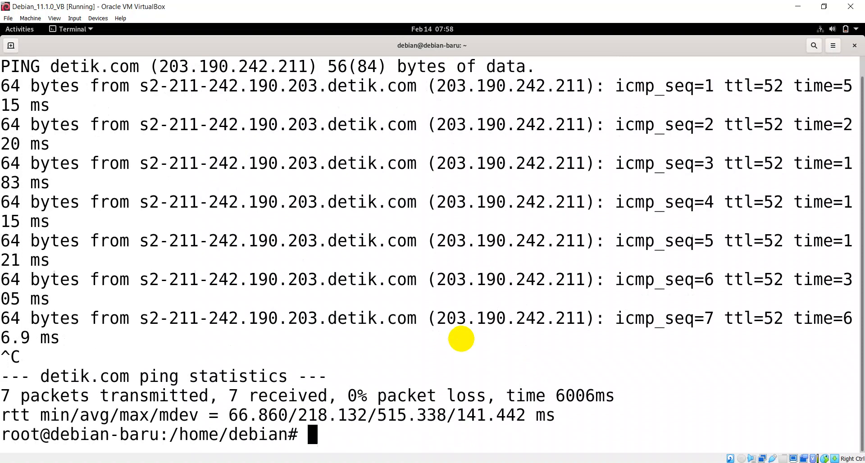
{"action": "type", "text": "clear"}
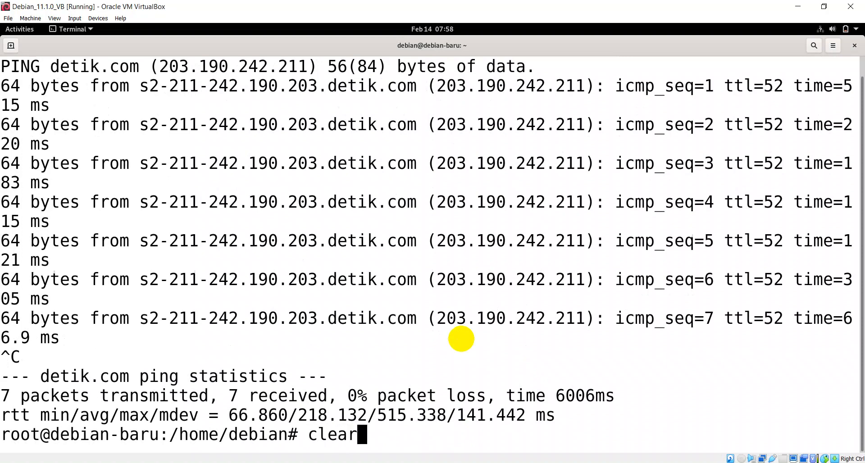
{"action": "key", "text": "Return"}
{"action": "type", "text": "'"}
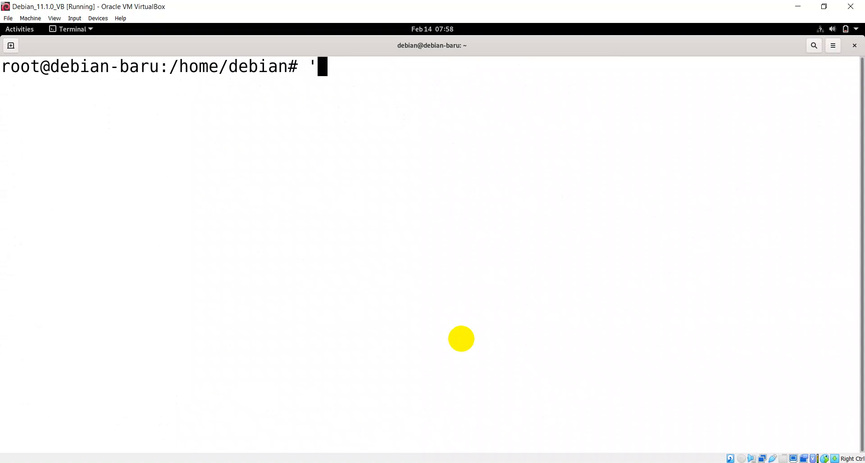
{"action": "key", "text": "BackSpace"}
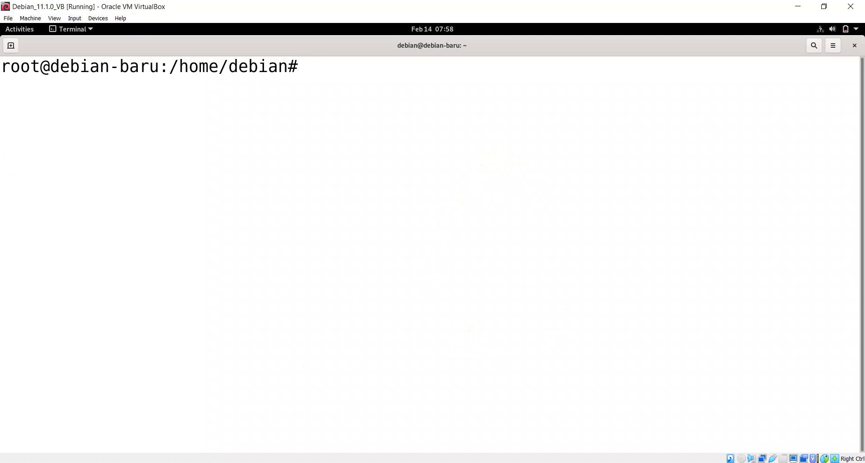
From the Windows 11 VM's Command Prompt, ping 192.168.1.5 and get replies with 0% loss.
{"action": "left_click", "coordinate": [405, 414]}
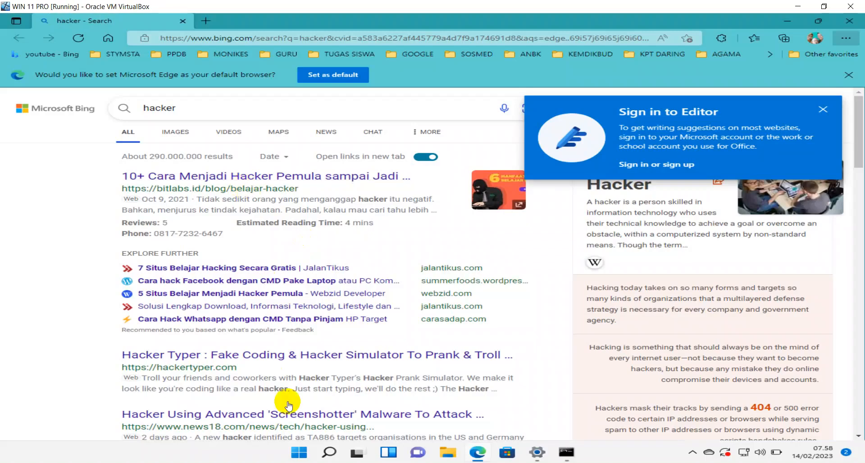
{"action": "left_click", "coordinate": [537, 452]}
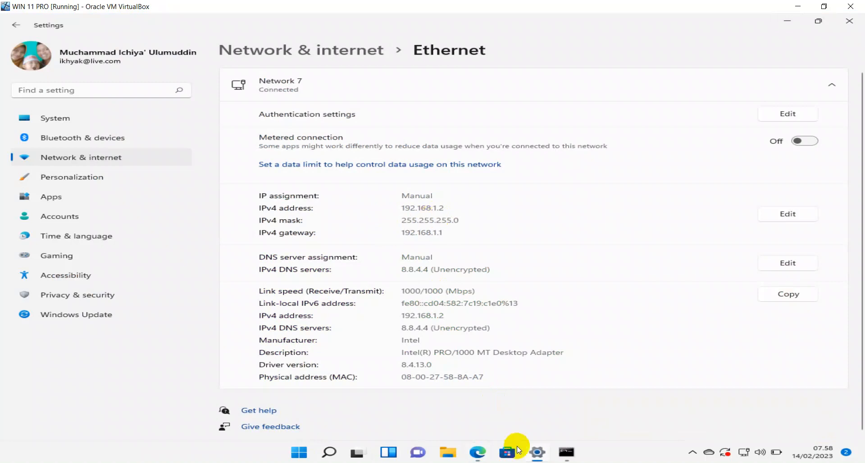
{"action": "mouse_move", "coordinate": [537, 452]}
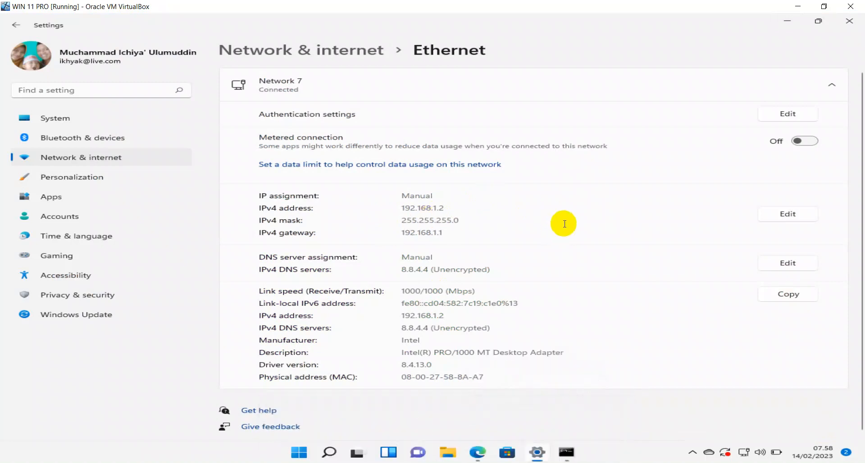
{"action": "left_click", "coordinate": [566, 452]}
{"action": "type", "text": "pin"}
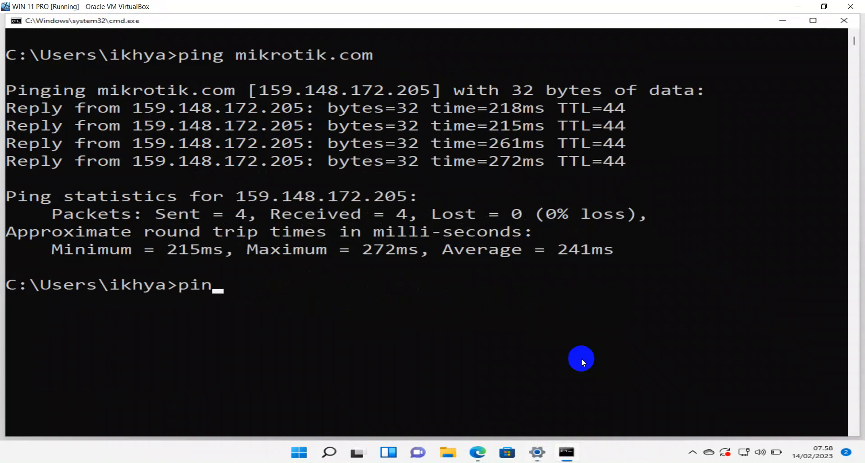
{"action": "type", "text": "g 192.168"}
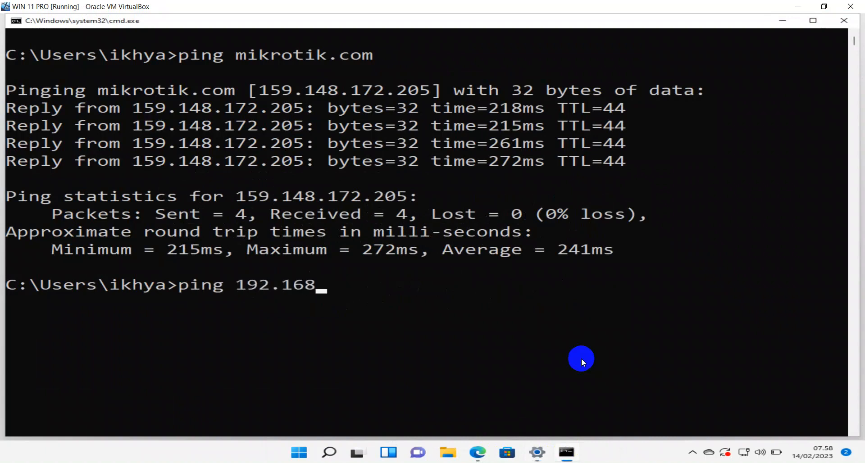
{"action": "type", "text": ".1.5"}
{"action": "key", "text": "Return"}
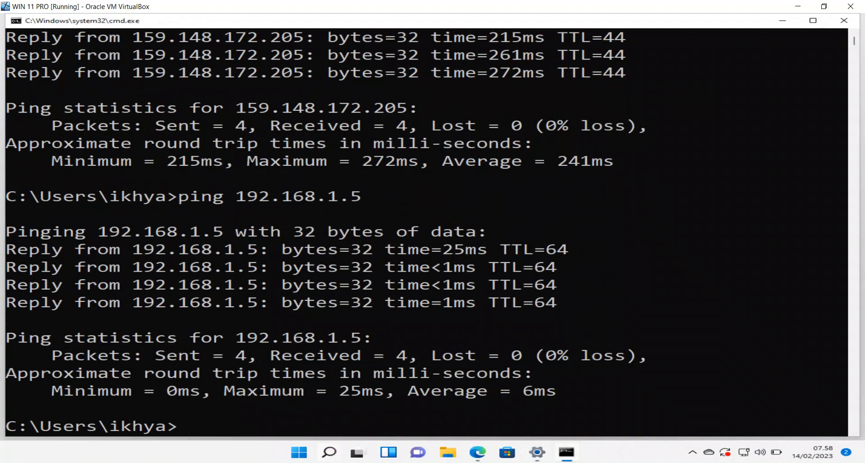
Close WinBox's address list and firewall windows, then switch to VirtualBox Manager.
{"action": "mouse_move", "coordinate": [566, 462]}
{"action": "left_click", "coordinate": [566, 430]}
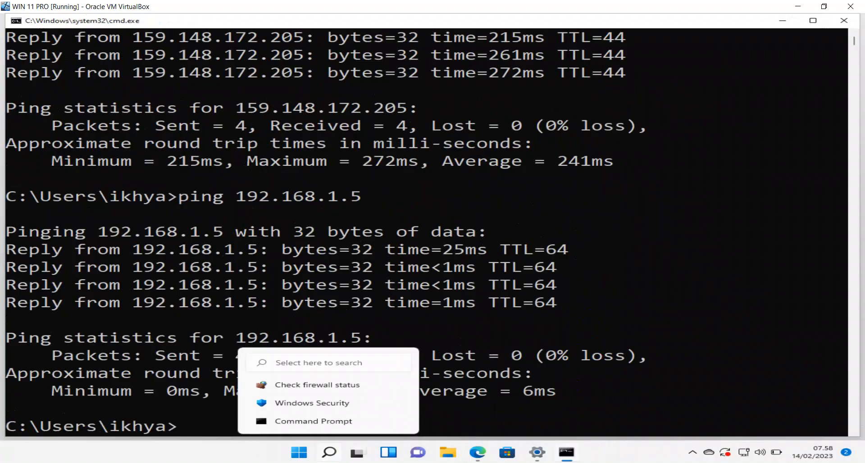
{"action": "key", "text": "Escape"}
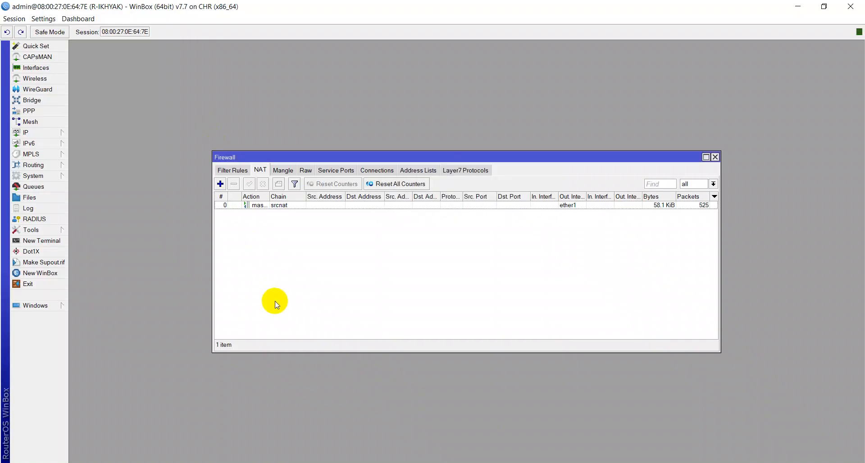
{"action": "key", "text": "Escape"}
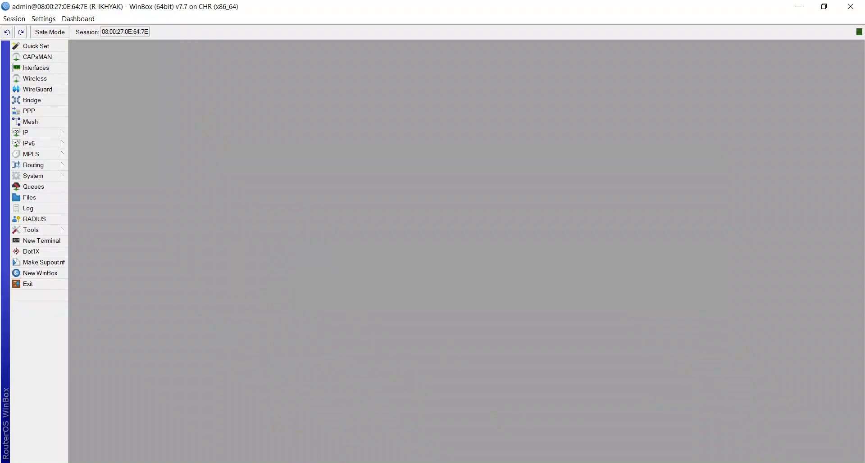
{"action": "left_click", "coordinate": [375, 462]}
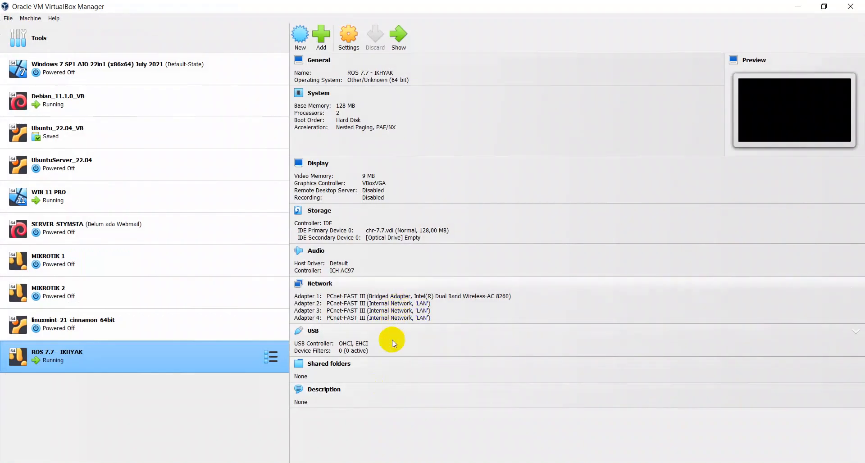